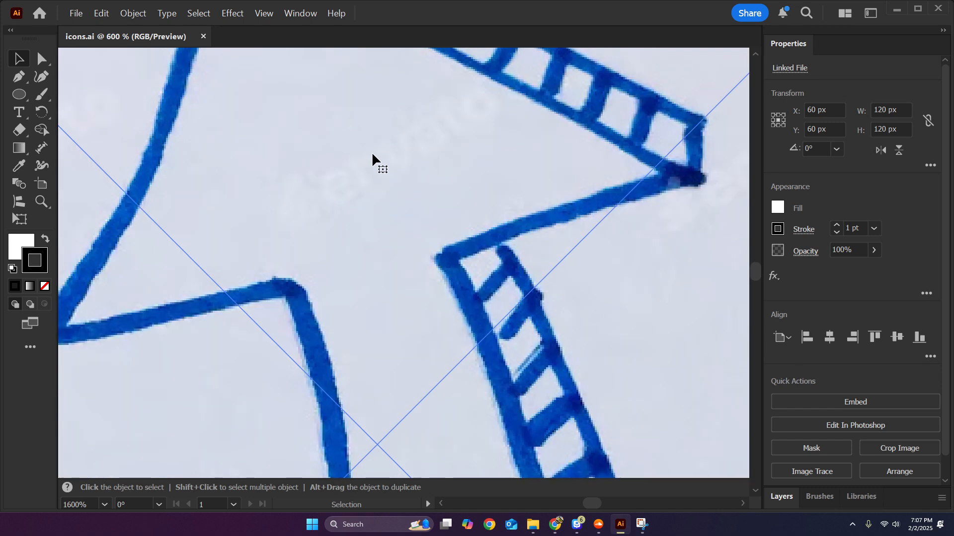
Lower the opacity of the placed arrow sketch image to 20%.
scroll(435, 196, "down", 3)
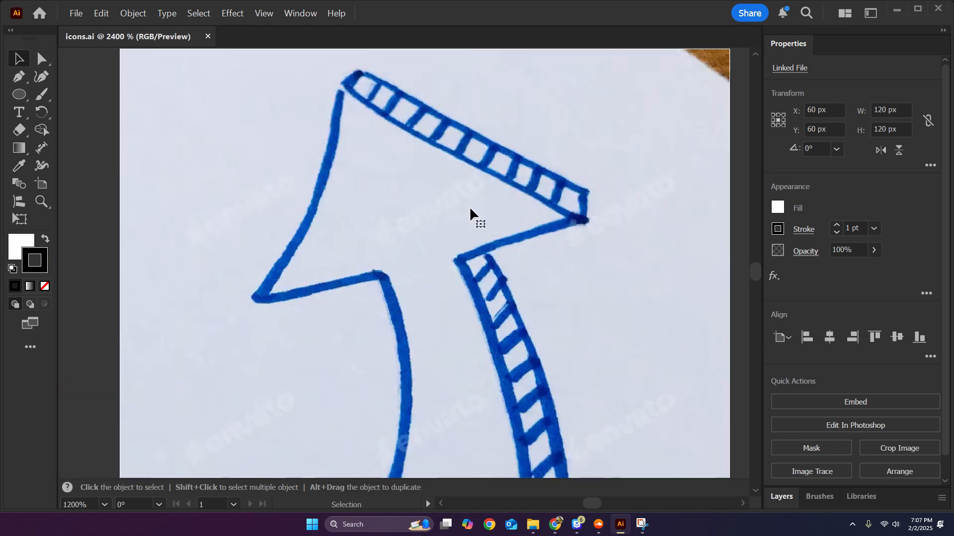
left_click(263, 12)
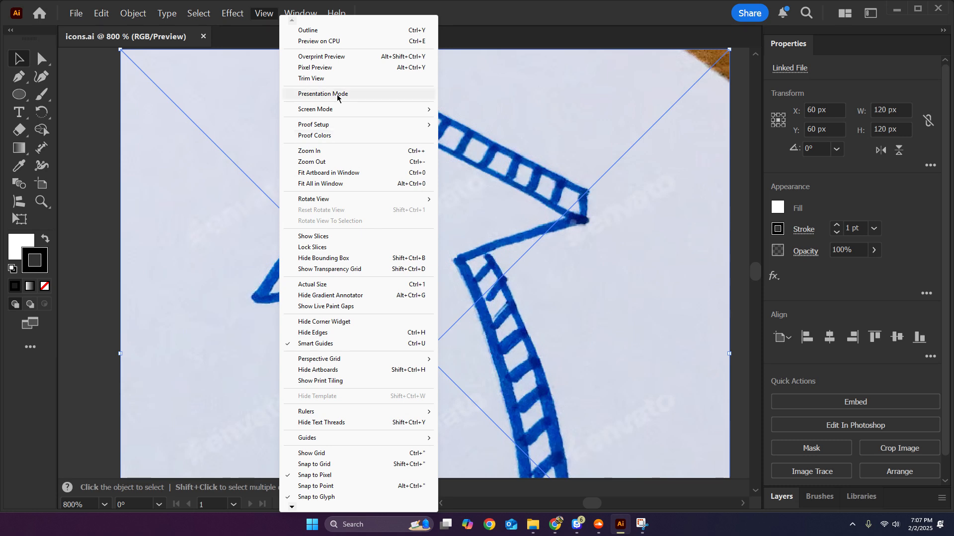
left_click(343, 173)
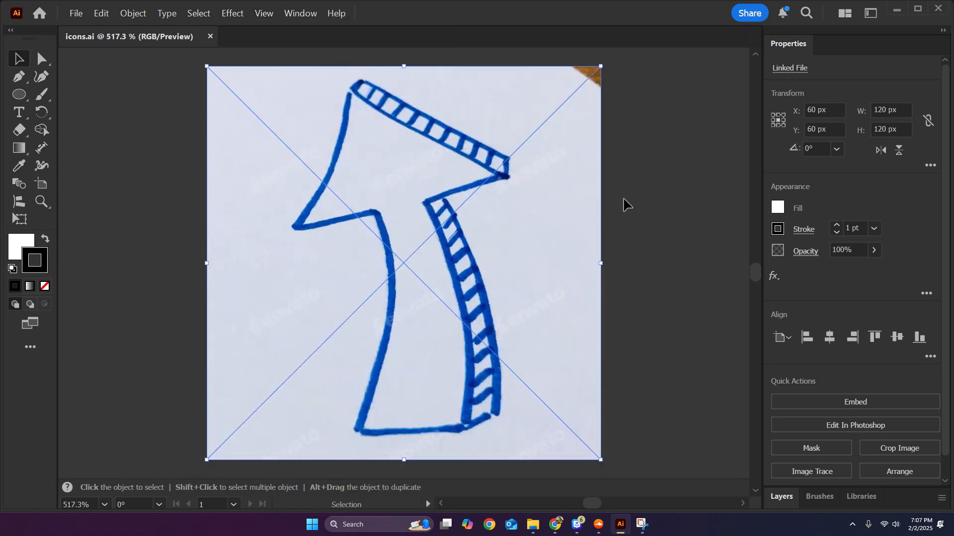
left_click(624, 199)
left_click(506, 205)
scroll(864, 298, "down", 1)
scroll(858, 323, "up", 1)
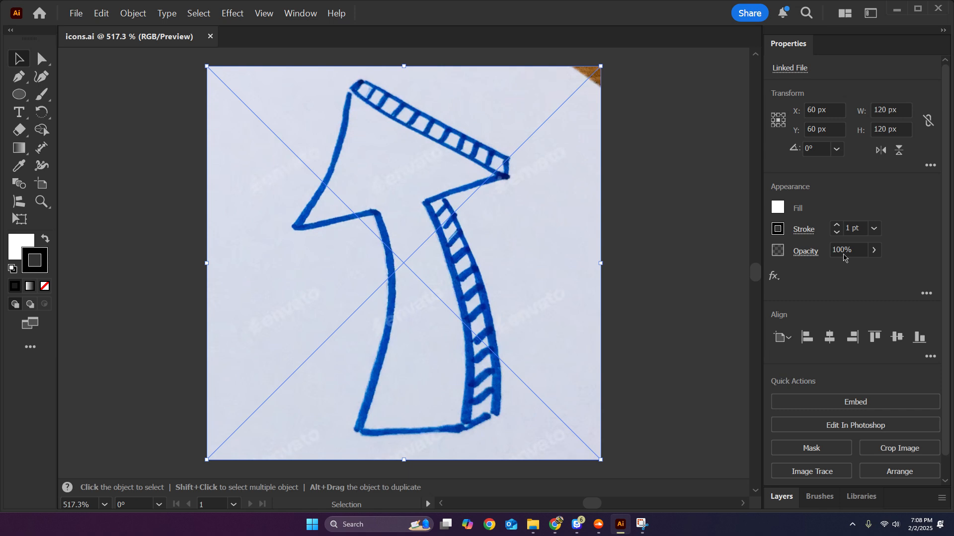
left_click(874, 250)
left_click_drag(873, 268, 828, 274)
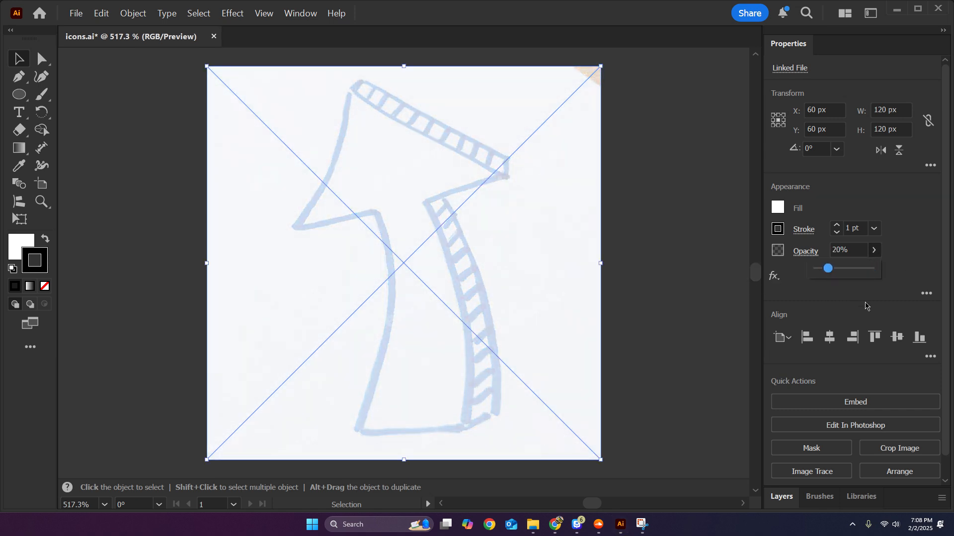
Lock the Sketch image inside Layer 1.
scroll(863, 308, "down", 1)
left_click(784, 496)
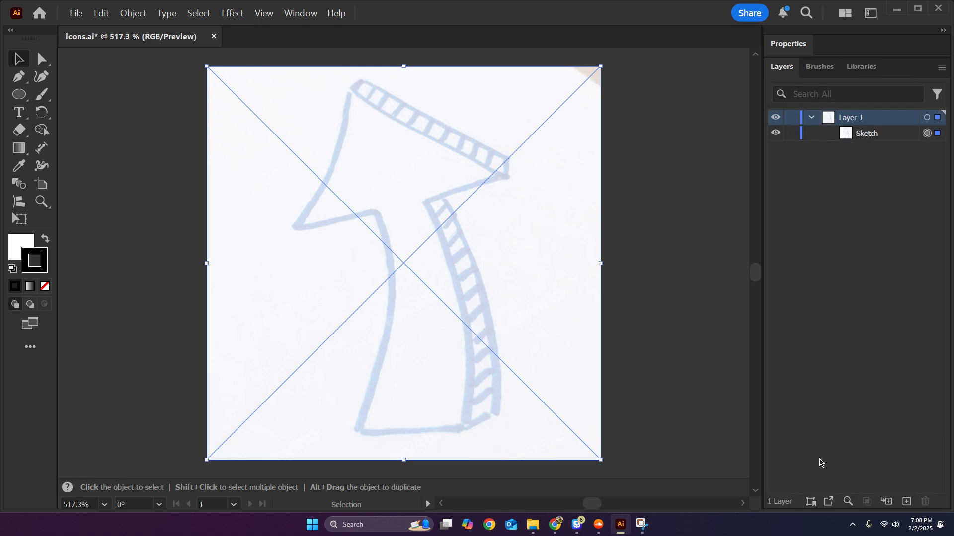
left_click(791, 135)
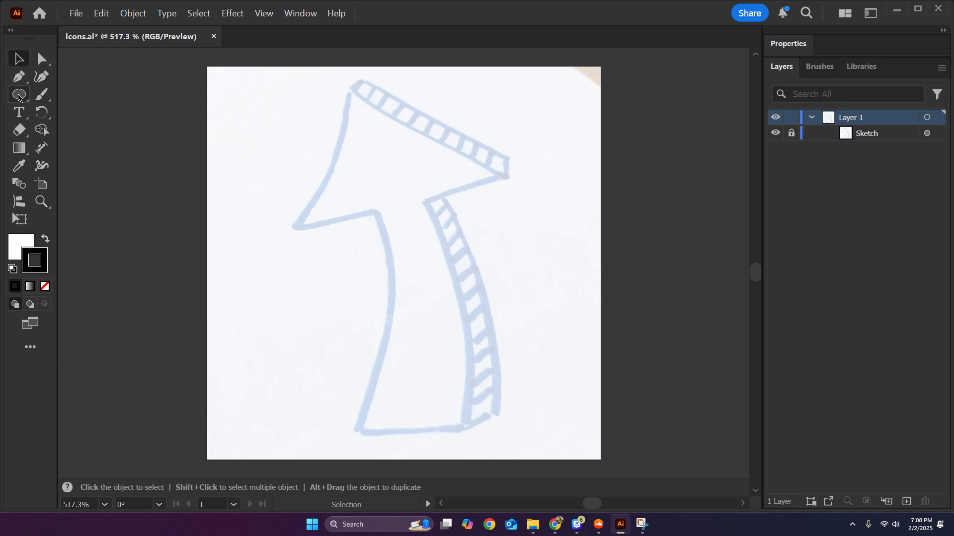
Draw a circle about 42 px wide over the middle of the sketch and a larger triangle overlapping its lower part.
left_click_drag(20, 98, 82, 117)
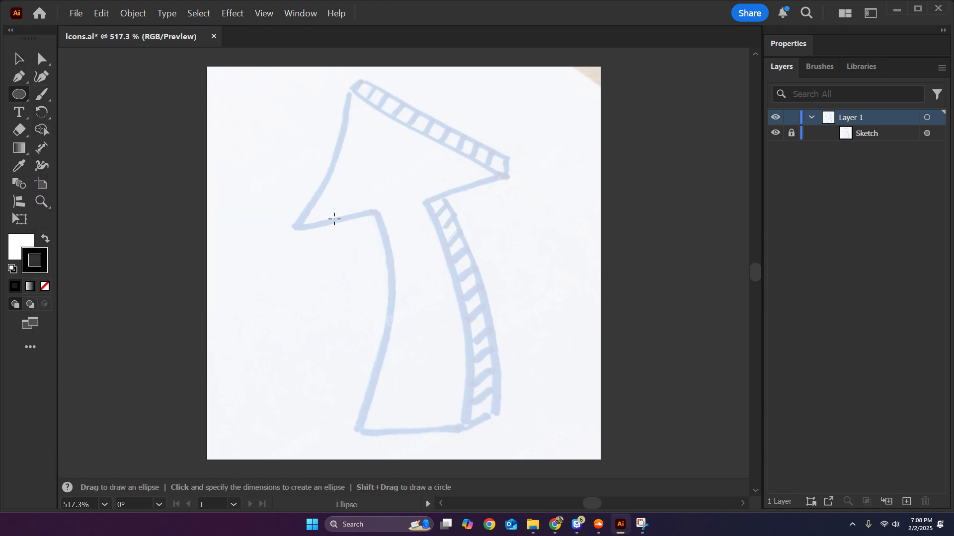
left_click_drag(323, 163, 461, 300)
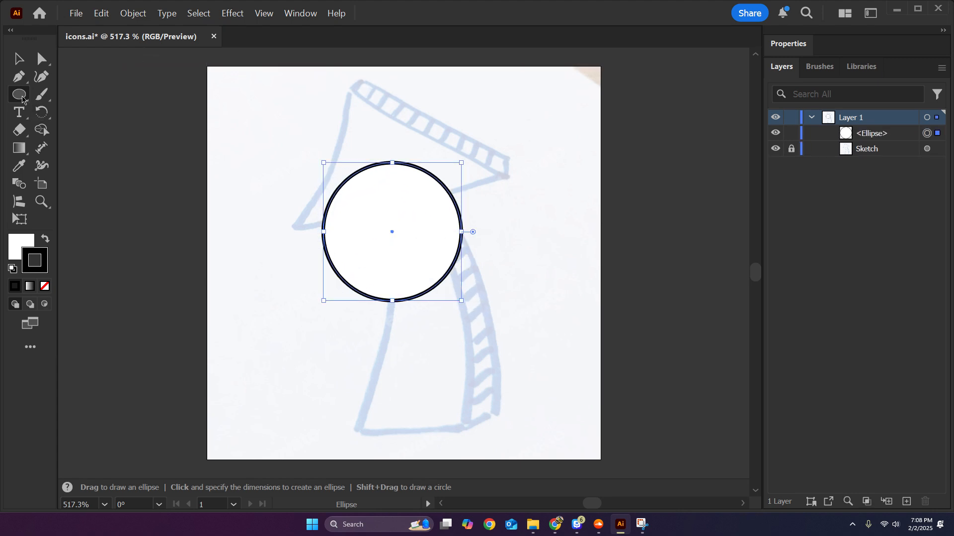
left_click_drag(20, 96, 33, 102)
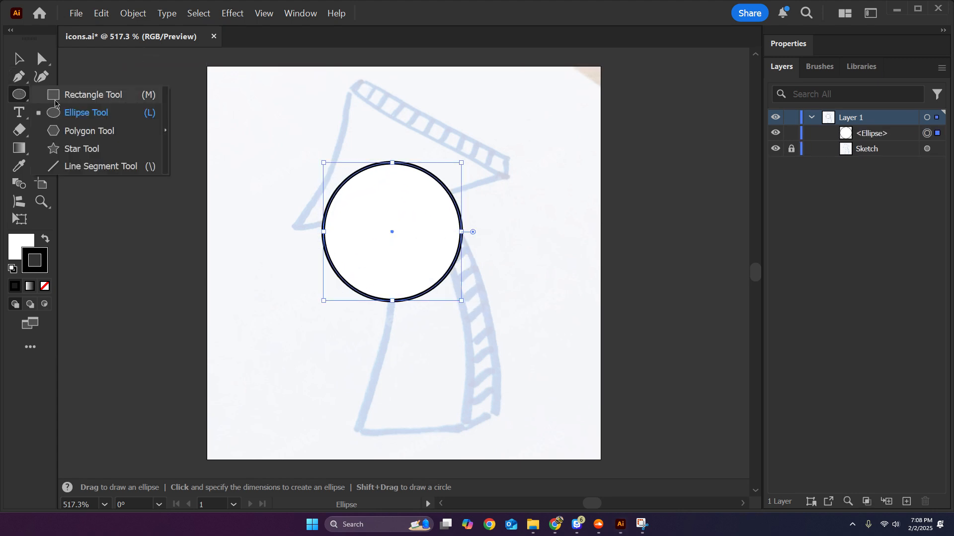
left_click(83, 133)
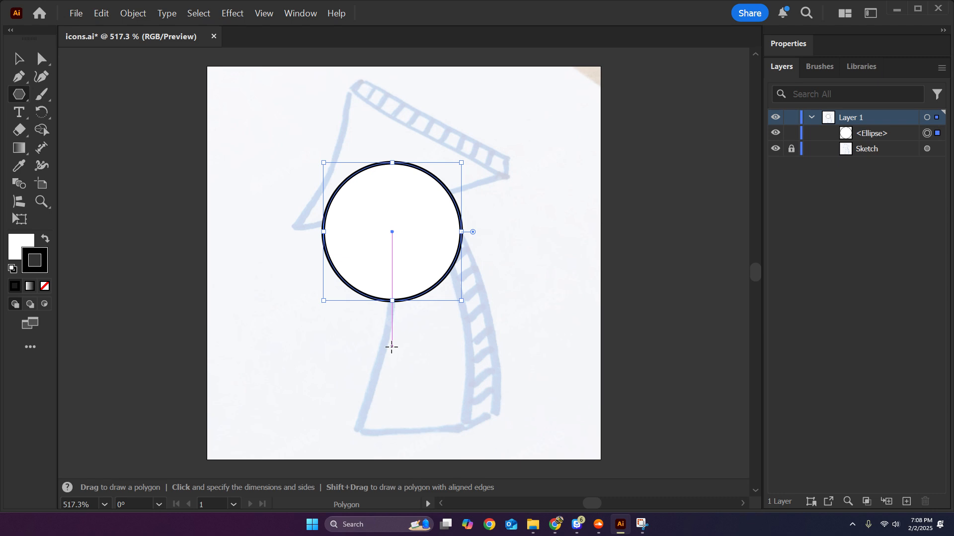
left_click(391, 347)
left_click(480, 308)
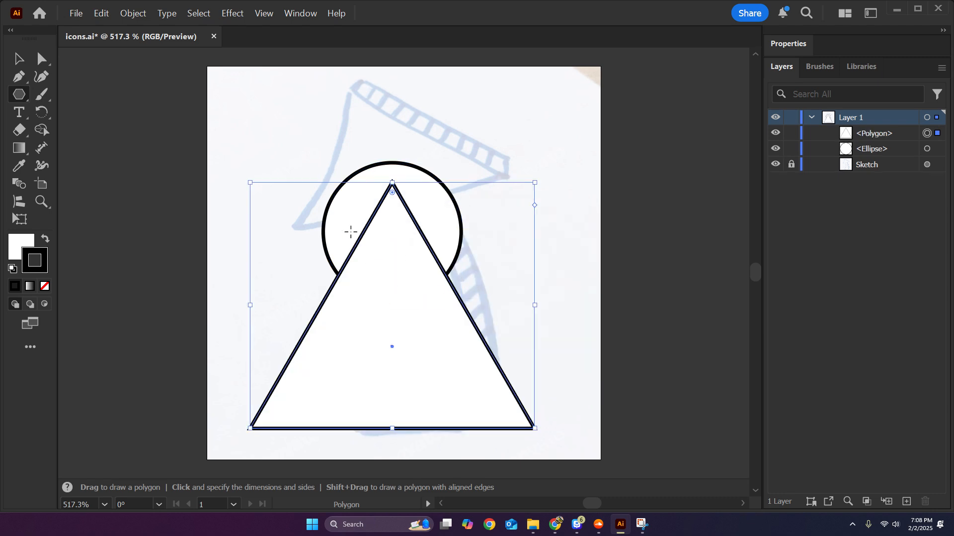
Rotate the triangle 180°, and scale and position it so it forms a downward point under the circle.
left_click(22, 60)
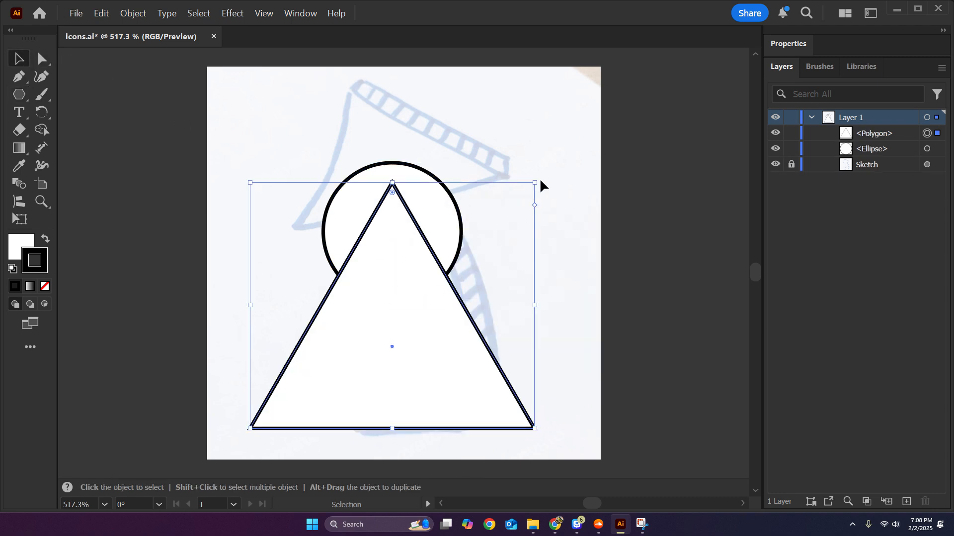
left_click_drag(536, 180, 326, 407)
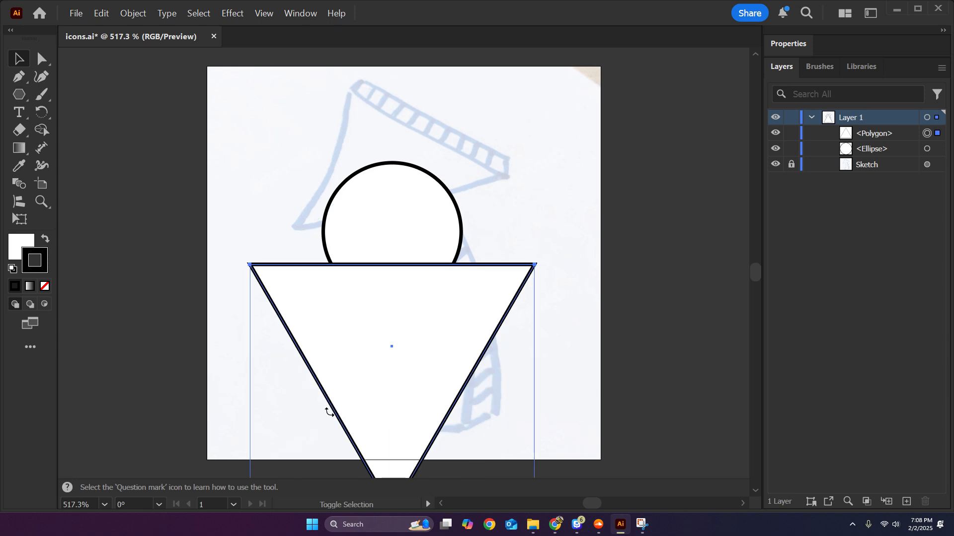
left_click_drag(534, 392, 455, 388)
left_click_drag(380, 359, 391, 312)
key("ctrl+shift+a")
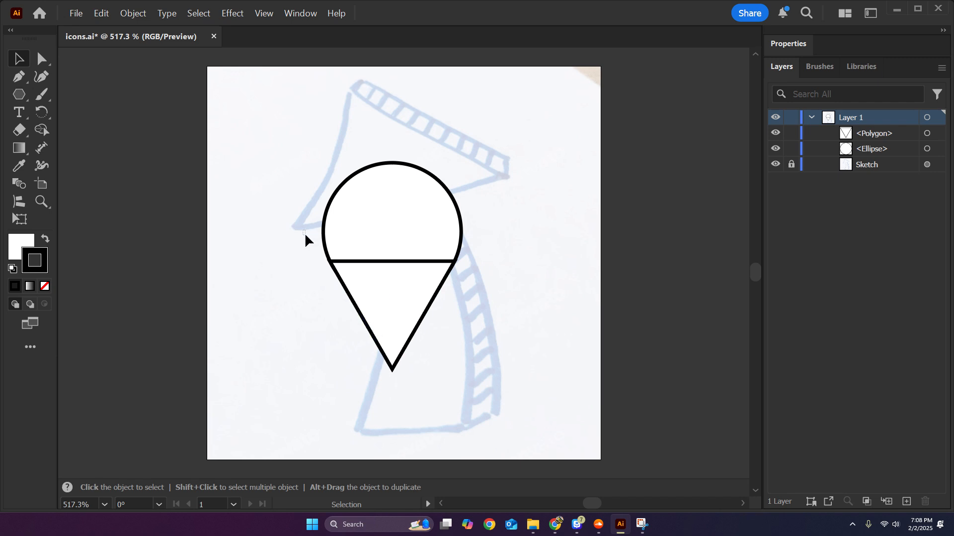
Unite the circle and triangle into a single pin-like shape with Pathfinder.
left_click_drag(305, 231, 415, 323)
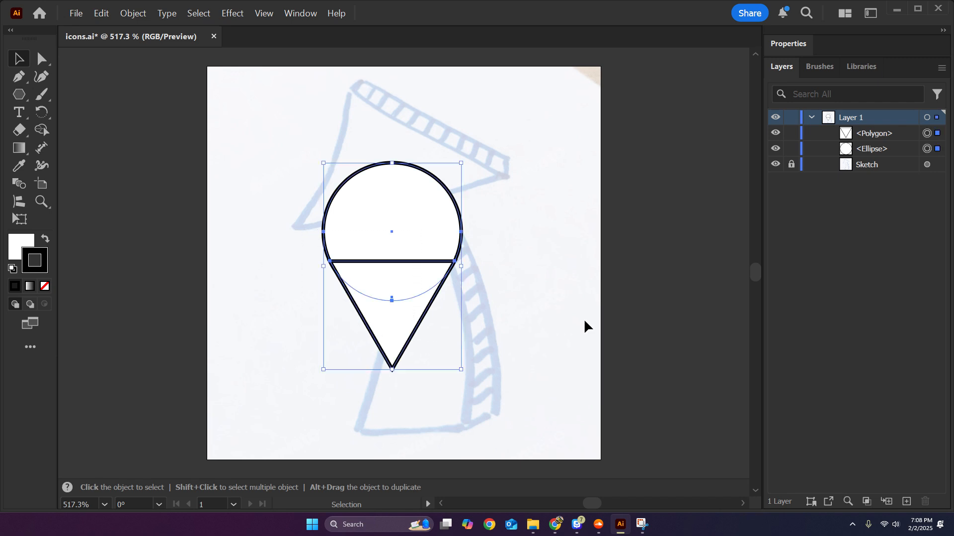
left_click(785, 46)
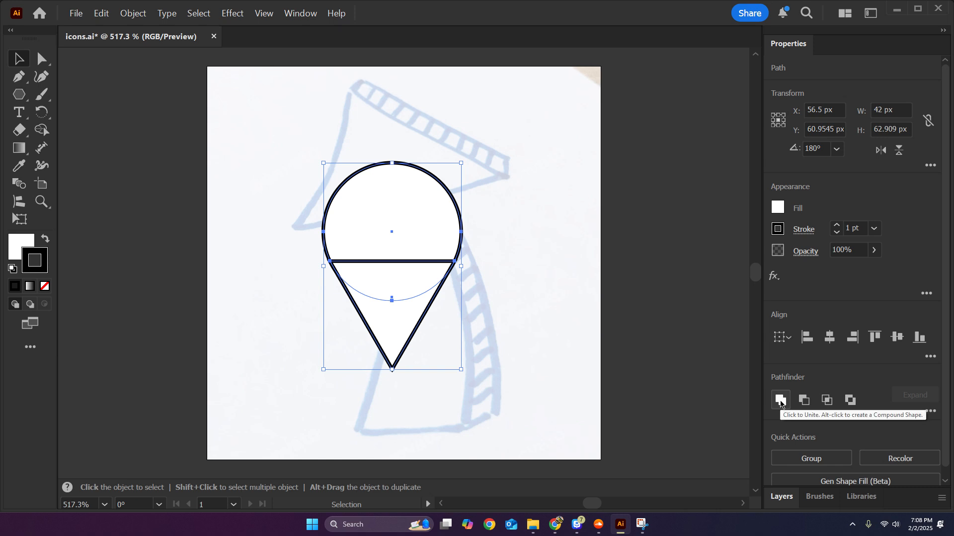
left_click(780, 401)
left_click(539, 287)
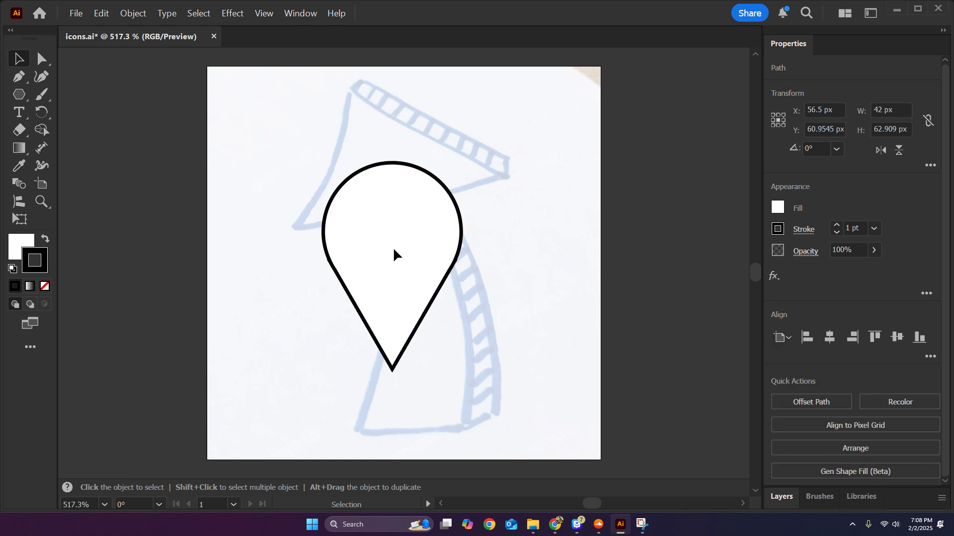
Examine the joins where the circle meets the triangle's sides, and undo the unite.
scroll(392, 246, "up", 2)
scroll(380, 259, "up", 1)
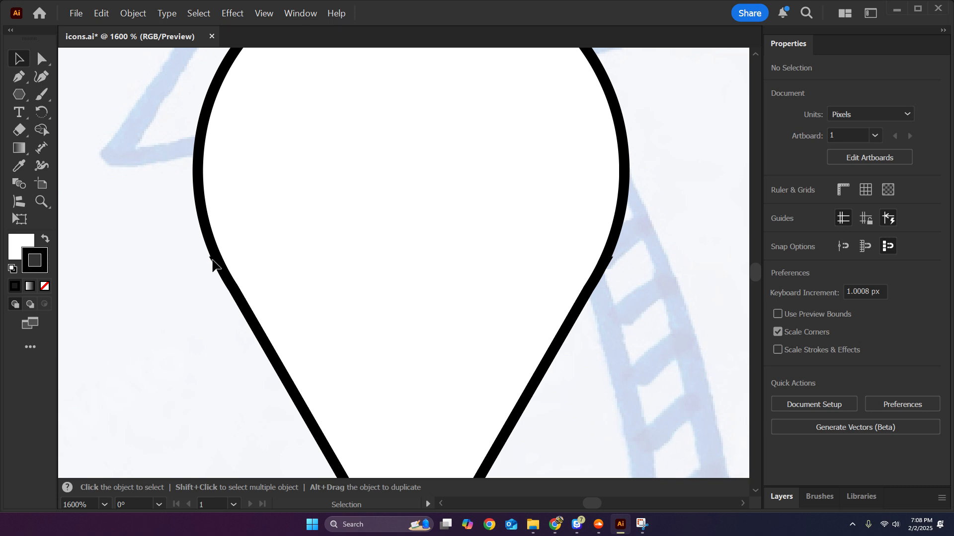
scroll(212, 264, "up", 3)
scroll(219, 259, "down", 5)
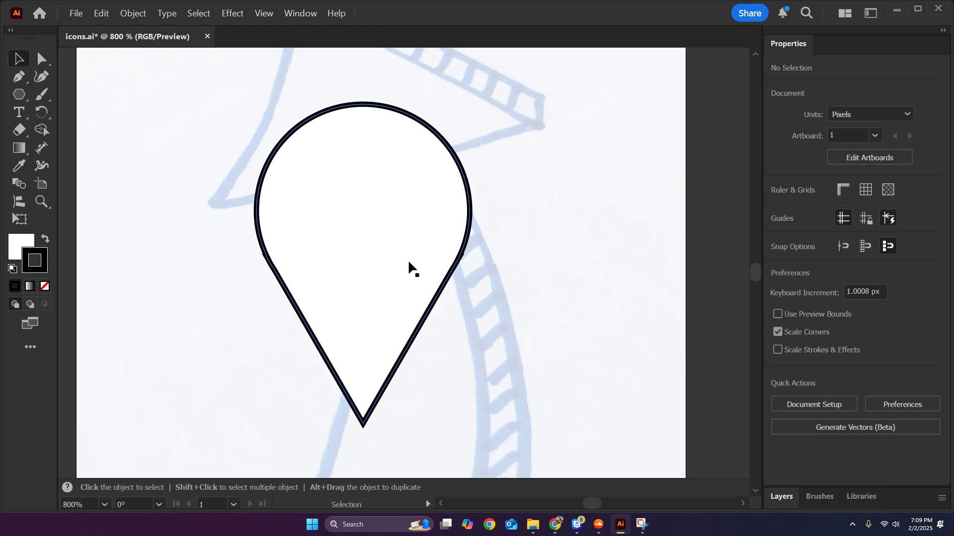
key("ctrl+z")
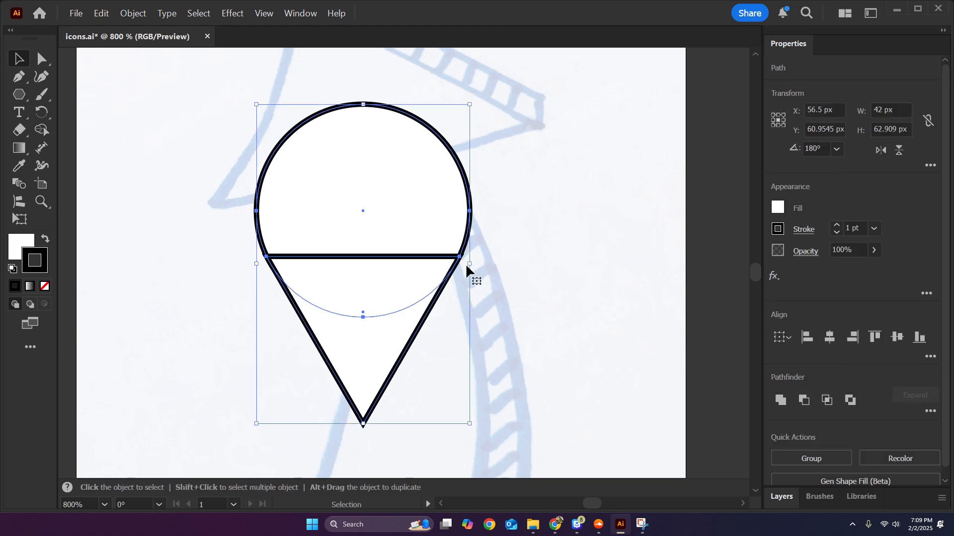
Merge the circle and triangle regions into one shape with the Shape Builder tool, and undo the merge.
left_click(42, 130)
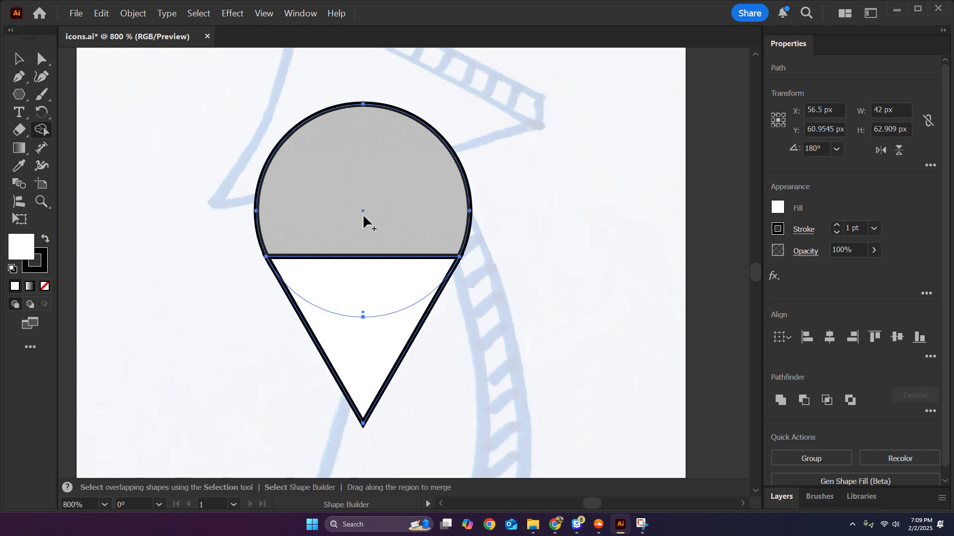
left_click_drag(363, 216, 358, 347)
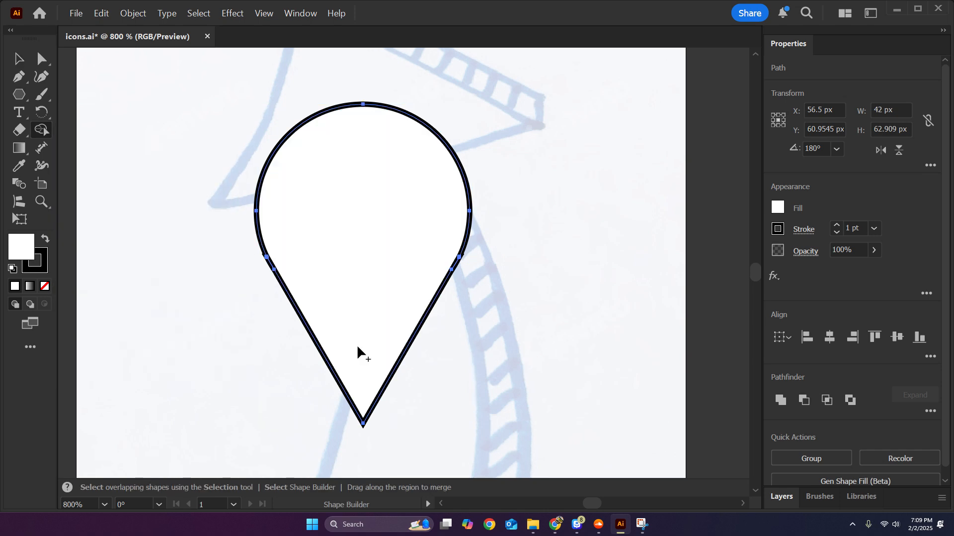
key("ctrl+z")
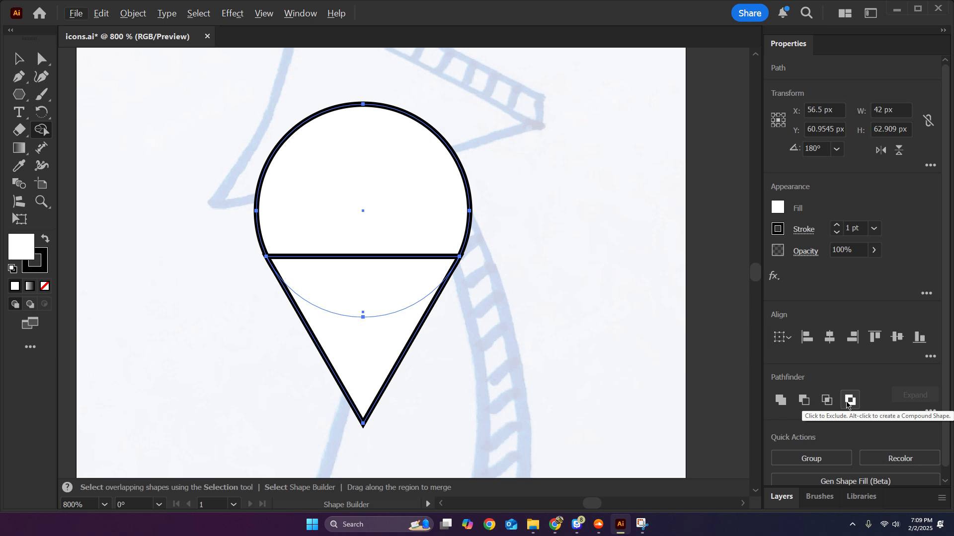
Try the Shape Builder on the overlap and the triangle's lower region only, and undo the changes.
left_click(367, 280)
left_click_drag(362, 304, 381, 352)
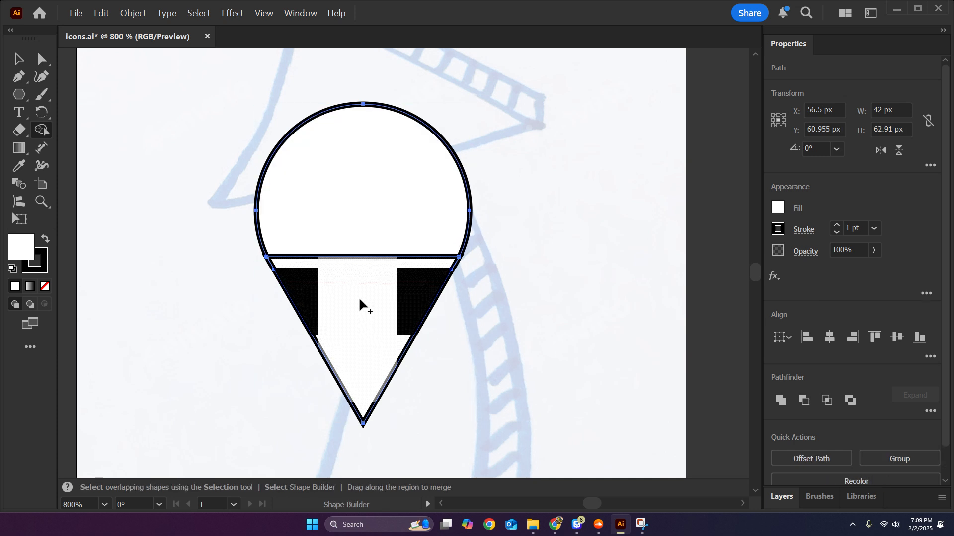
key("ctrl+z")
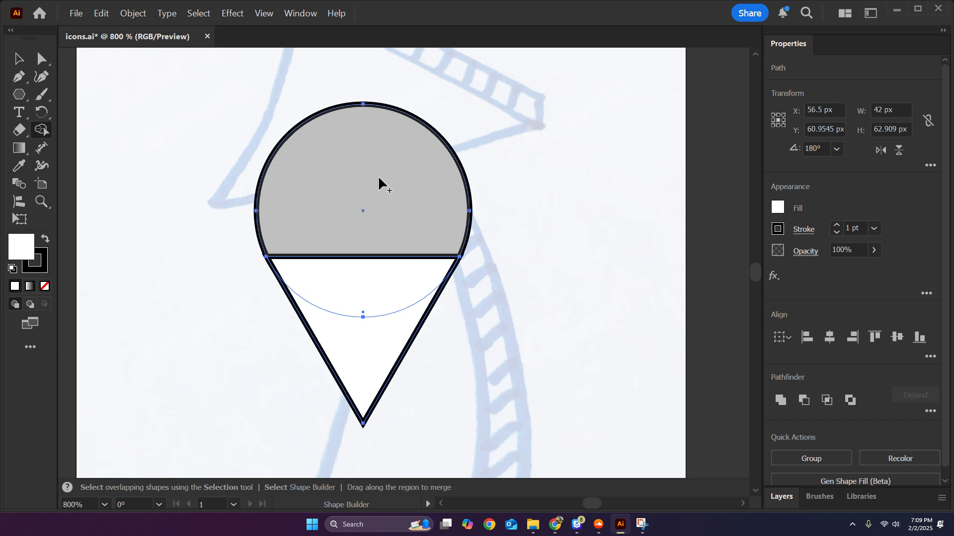
key("ctrl+z")
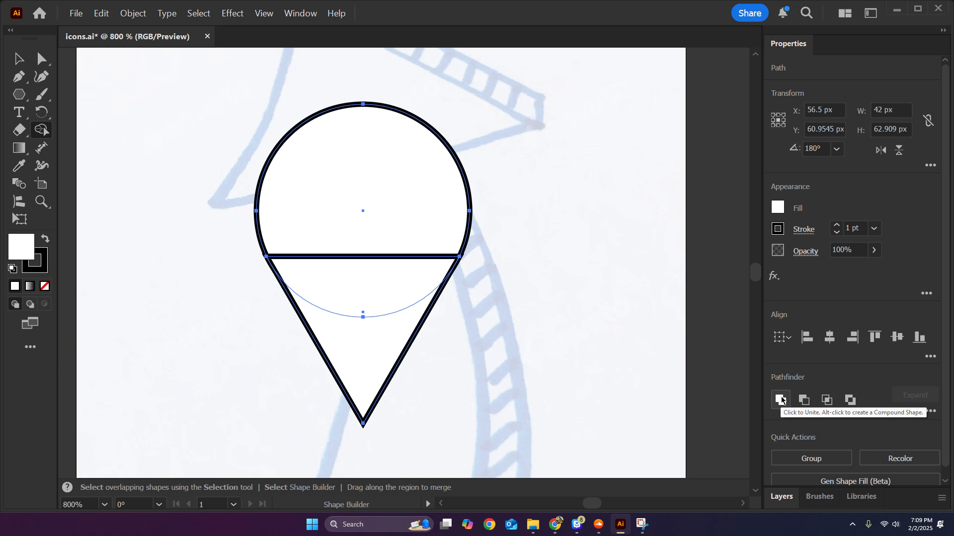
Draw a tall ellipse over the left side of the cone shape and one about 21 by 17 px over its right side.
left_click(17, 60)
left_click(101, 144)
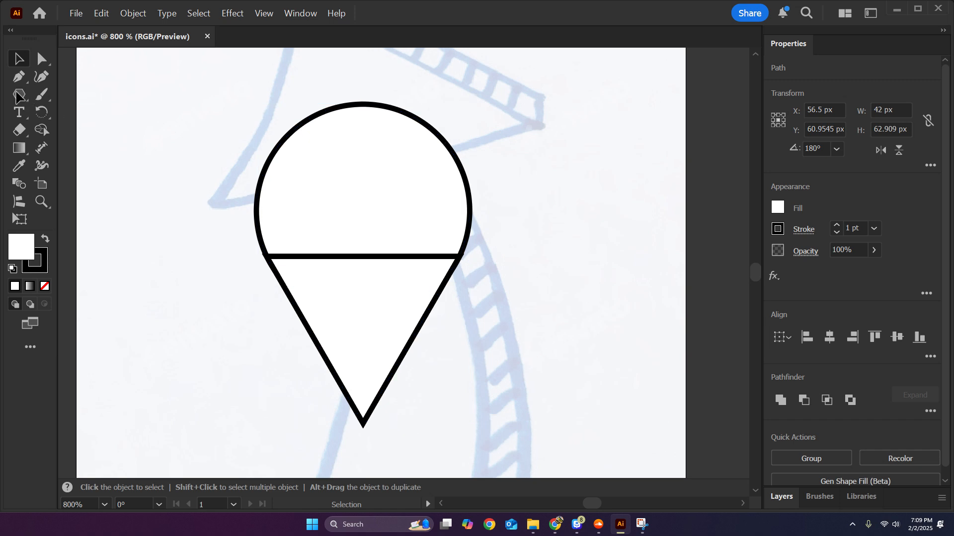
left_click_drag(19, 94, 75, 111)
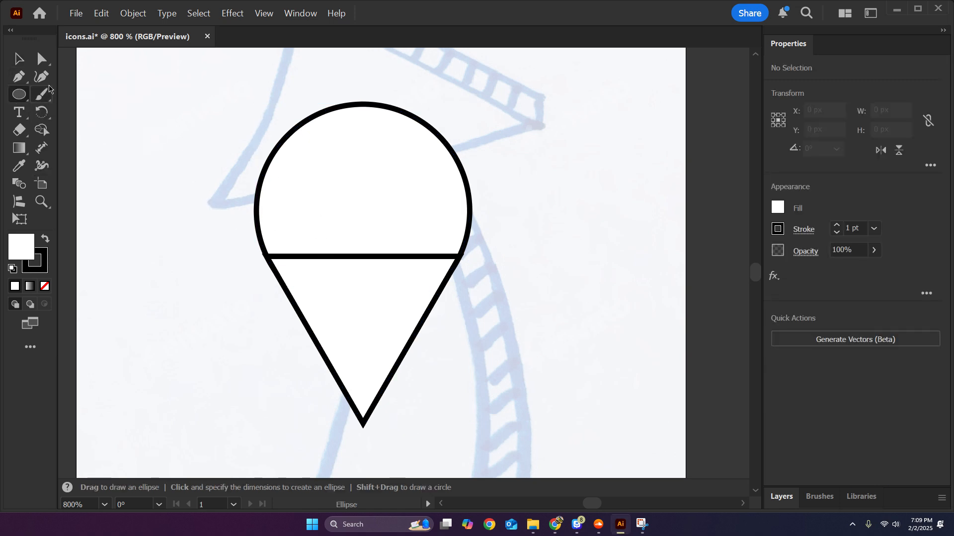
left_click(18, 59)
left_click(19, 92)
left_click_drag(194, 174, 302, 338)
mouse_move(495, 252)
left_mouse_down()
mouse_move(447, 273)
mouse_move(388, 338)
left_mouse_up()
left_click(16, 59)
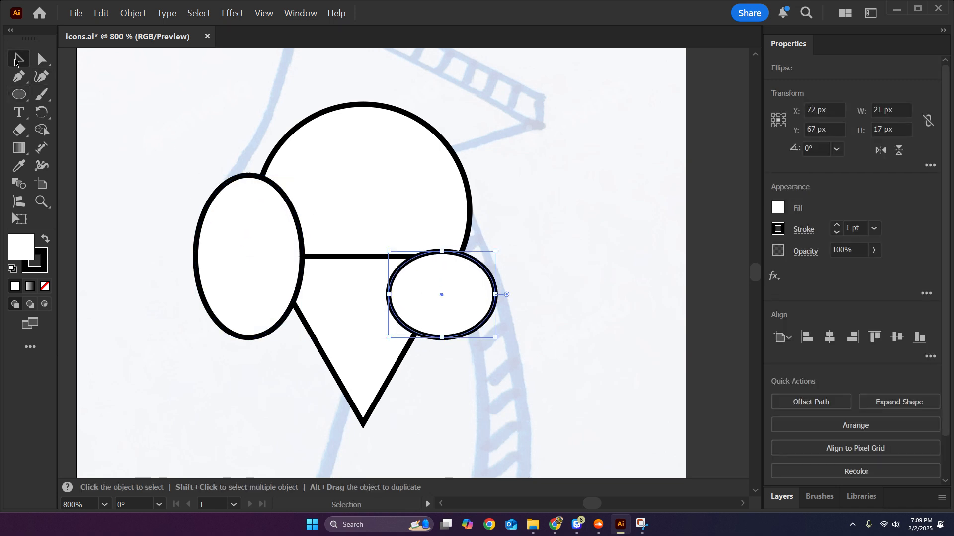
Try merging regions of all four shapes with one Shape Builder stroke from the tall ellipse to the small one, and undo it.
left_click_drag(128, 141, 487, 391)
key("shift+m")
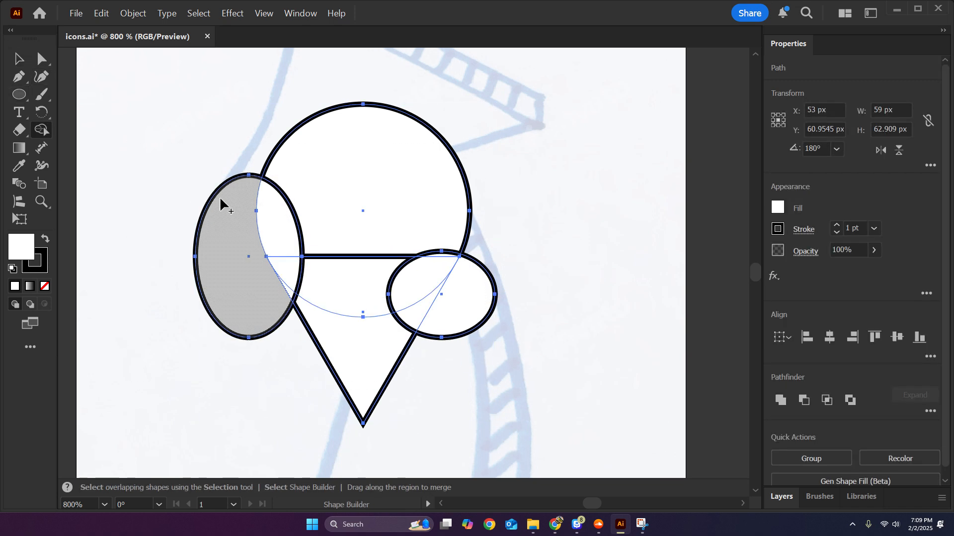
mouse_move(268, 261)
left_mouse_down()
mouse_move(284, 286)
mouse_move(322, 263)
mouse_move(379, 298)
mouse_move(424, 296)
left_mouse_up()
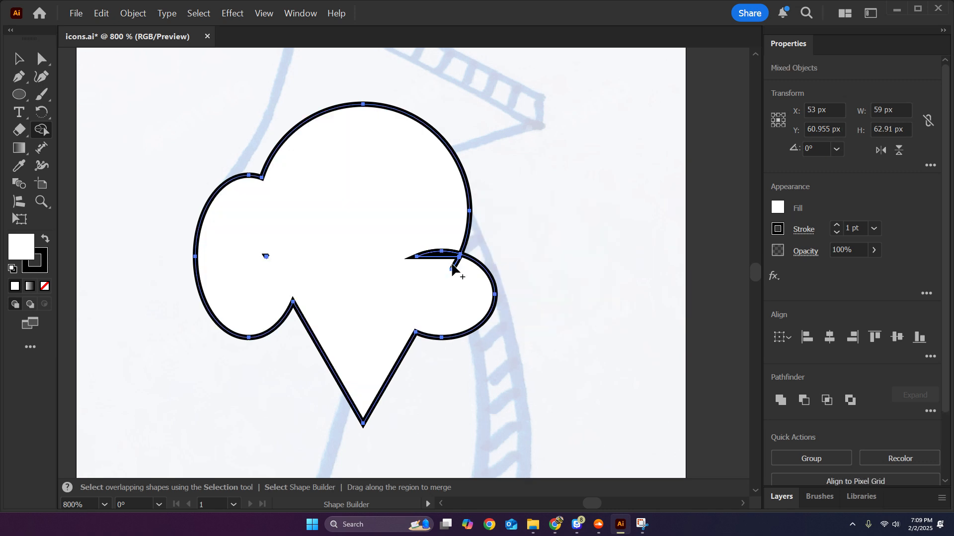
key("ctrl+z")
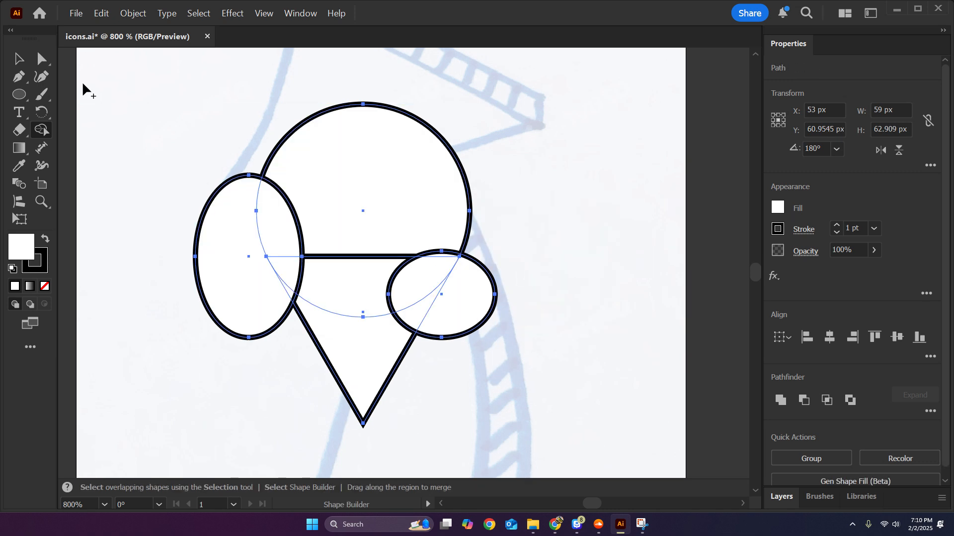
Unite all four overlapping shapes with Pathfinder, and undo the unite.
left_click(19, 59)
key("ctrl+a")
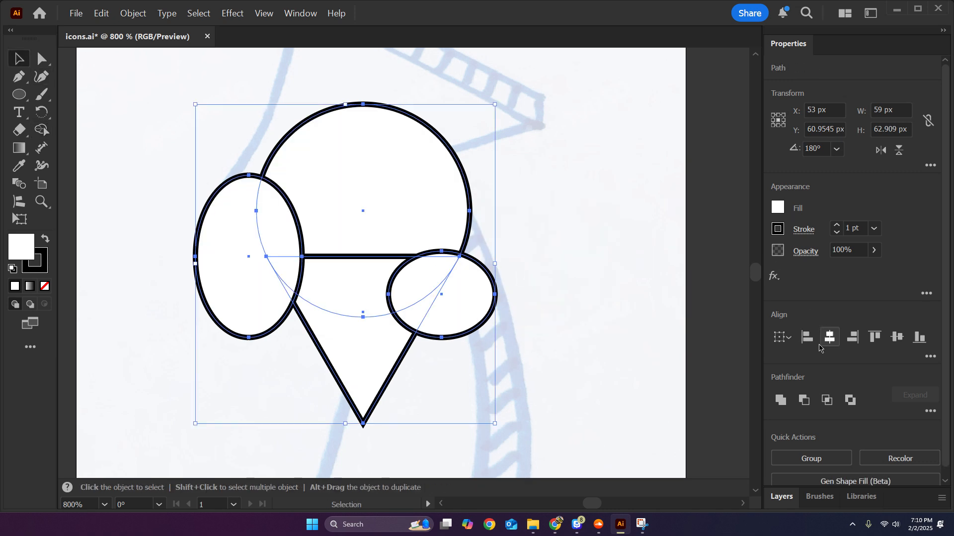
left_click(780, 400)
left_click(547, 271)
key("ctrl+z")
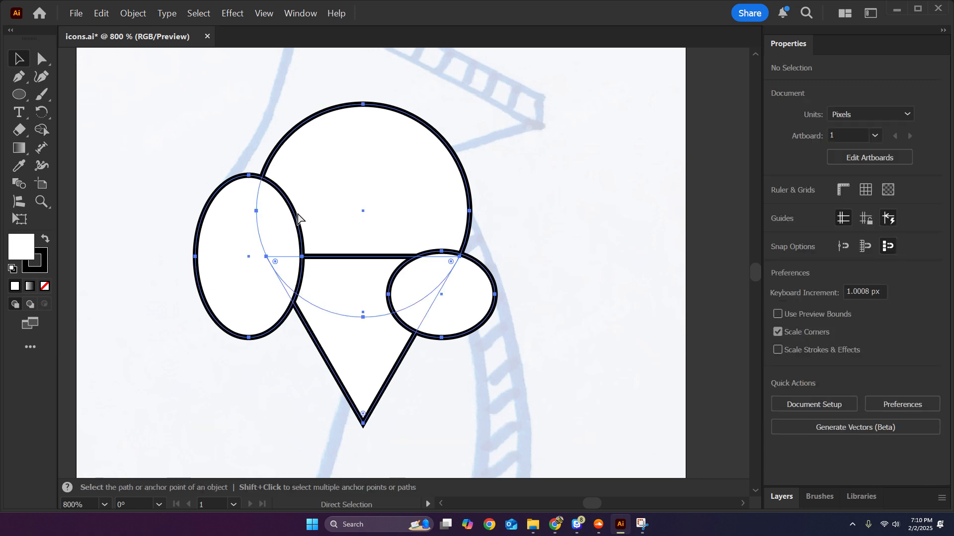
Delete the two ellipses overlapping the cone shape, leaving only the circle and triangle.
left_click(228, 211)
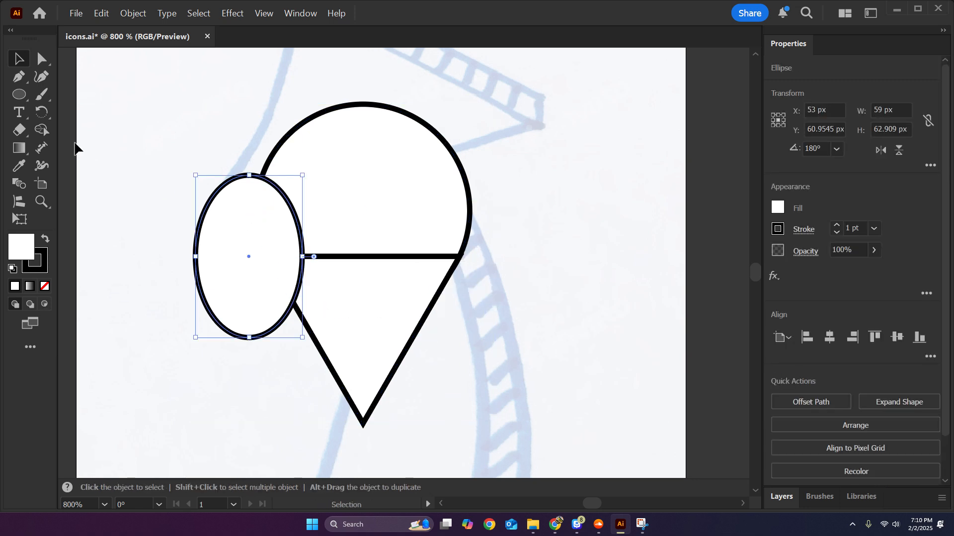
key("Delete")
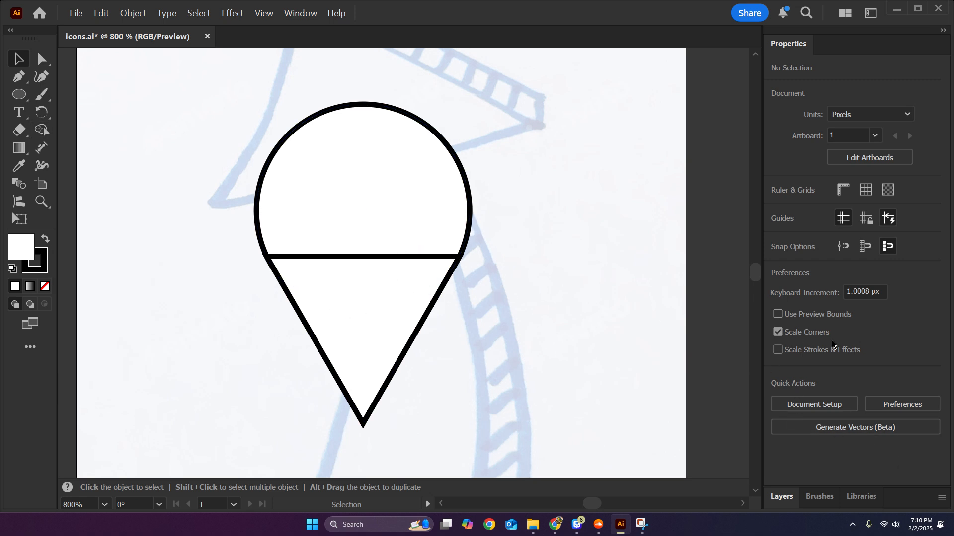
left_click(363, 278)
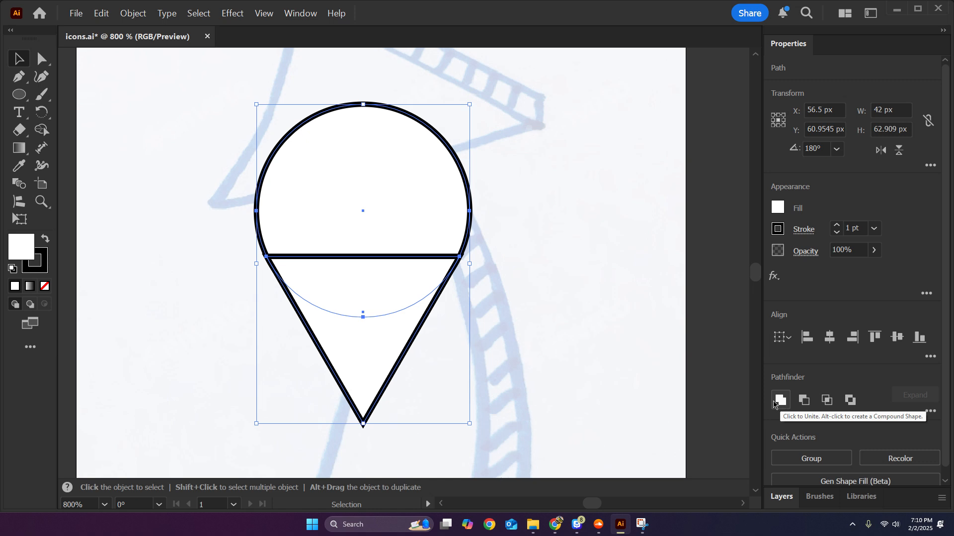
left_click(516, 262)
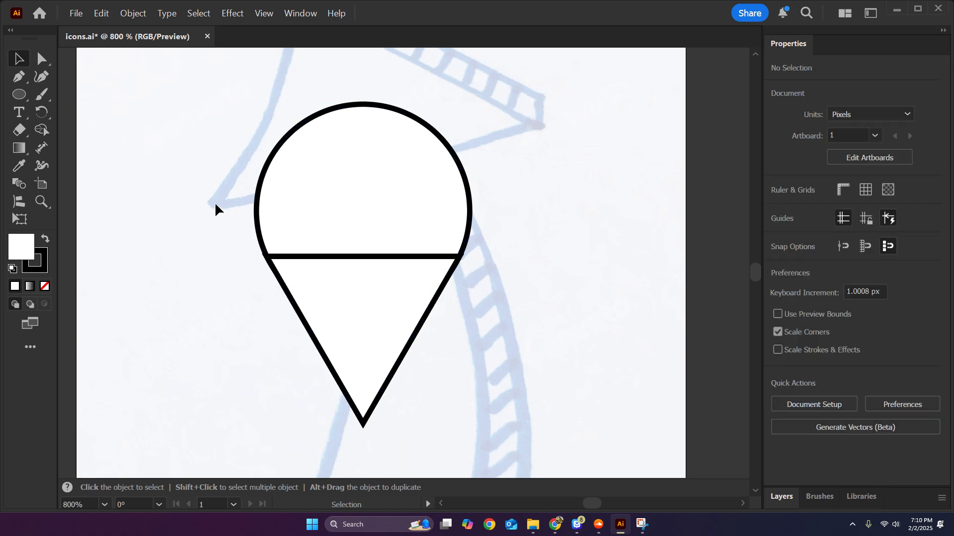
Nudge the triangle up by about 2 px so it overlaps more of the circle.
left_click_drag(197, 204, 204, 238)
left_click(350, 330)
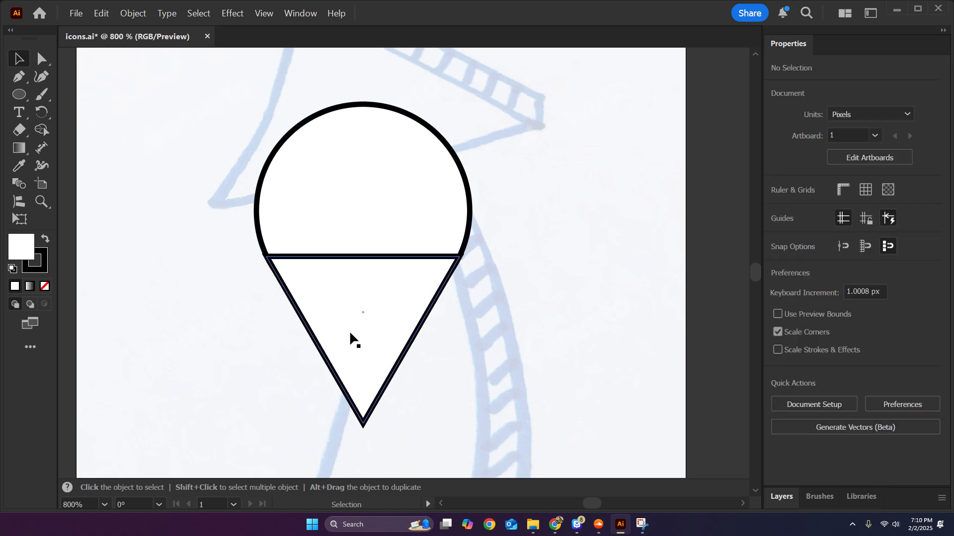
key("Up")
key("Up")
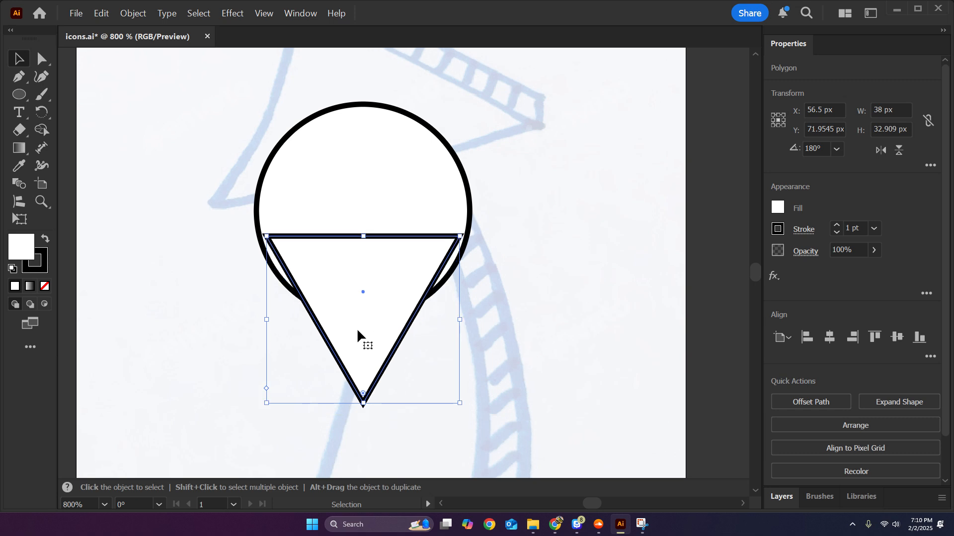
key("Down")
left_click(547, 310)
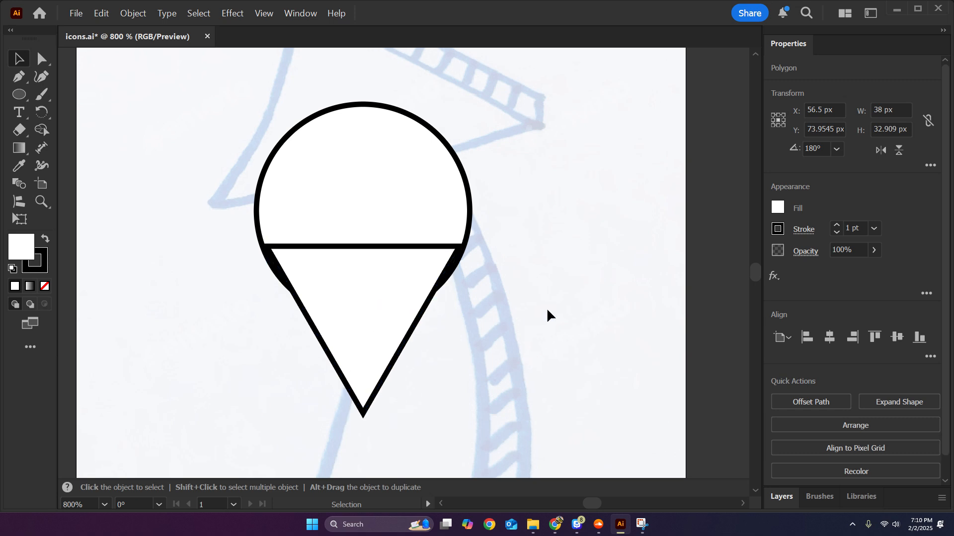
Combine the circle and triangle into one pin shape with Pathfinder Unite.
left_click_drag(245, 284, 377, 293)
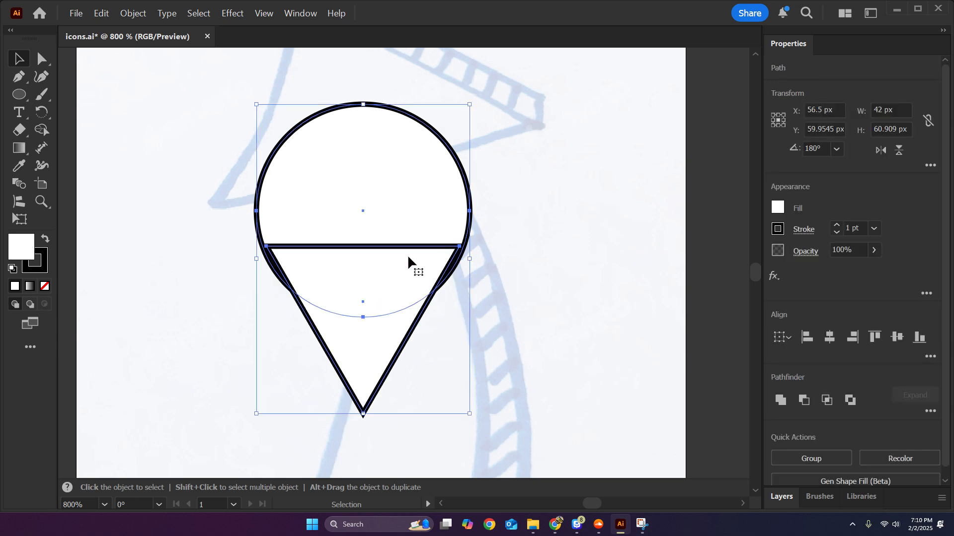
left_click(780, 400)
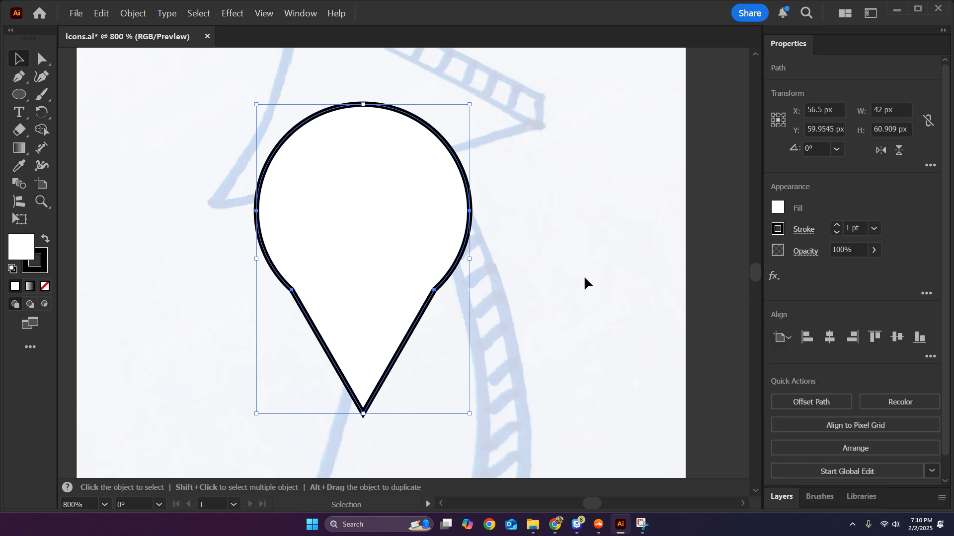
left_click(591, 273)
Try rounding the two inward corners where the pin's circular head meets its straight sides, using the live corner widgets.
scroll(353, 303, "up", 1)
key("a")
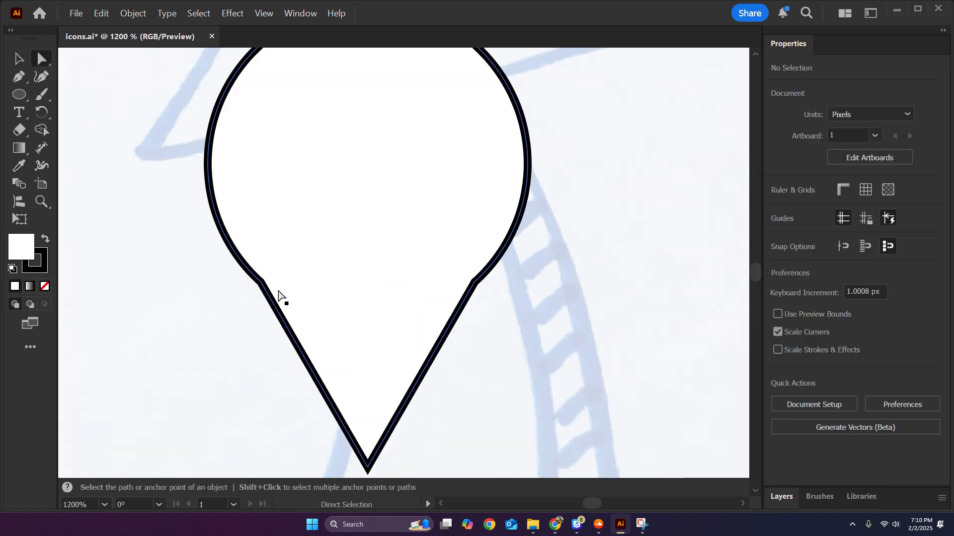
left_click(267, 294)
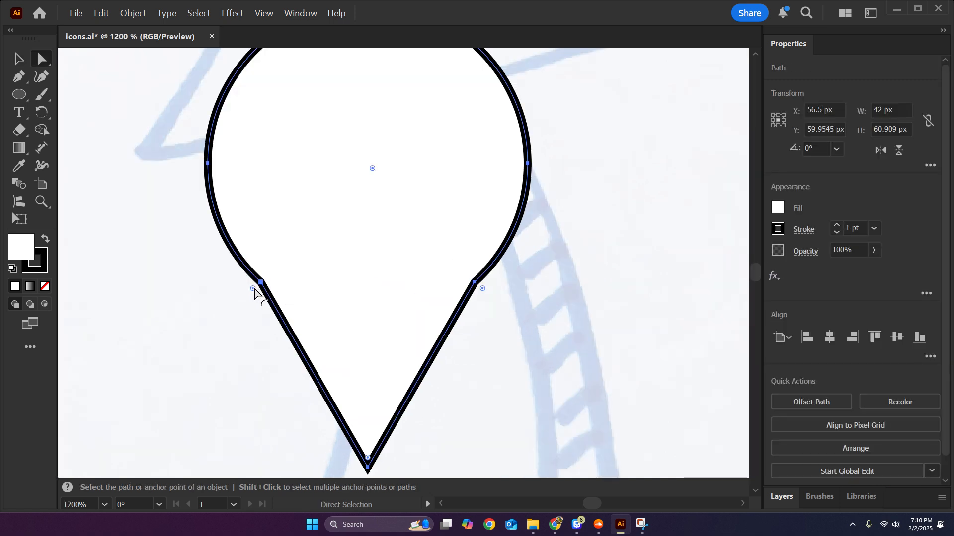
scroll(253, 293, "down", 2)
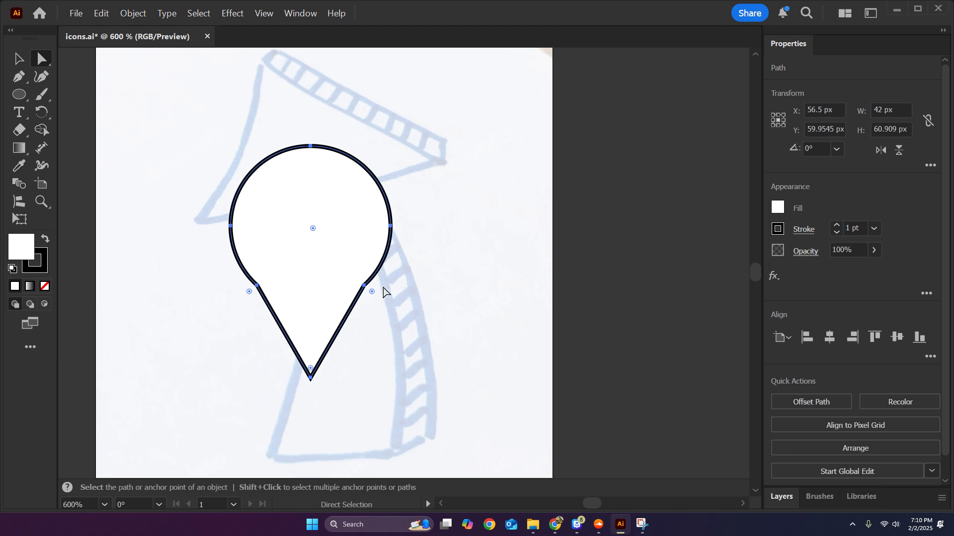
left_click(383, 292)
left_click_drag(370, 290, 458, 306)
left_click(398, 297)
scroll(505, 341, "up", 1)
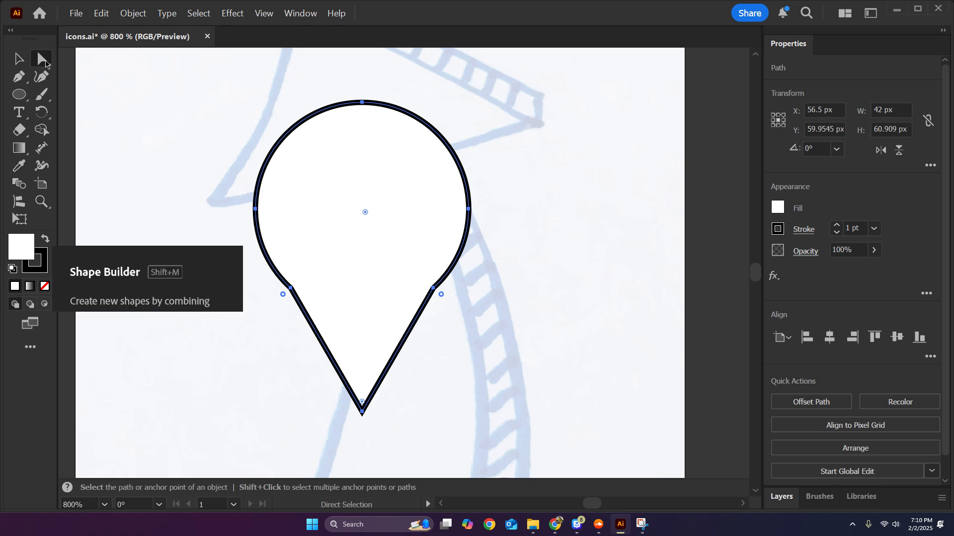
scroll(367, 331, "down", 1)
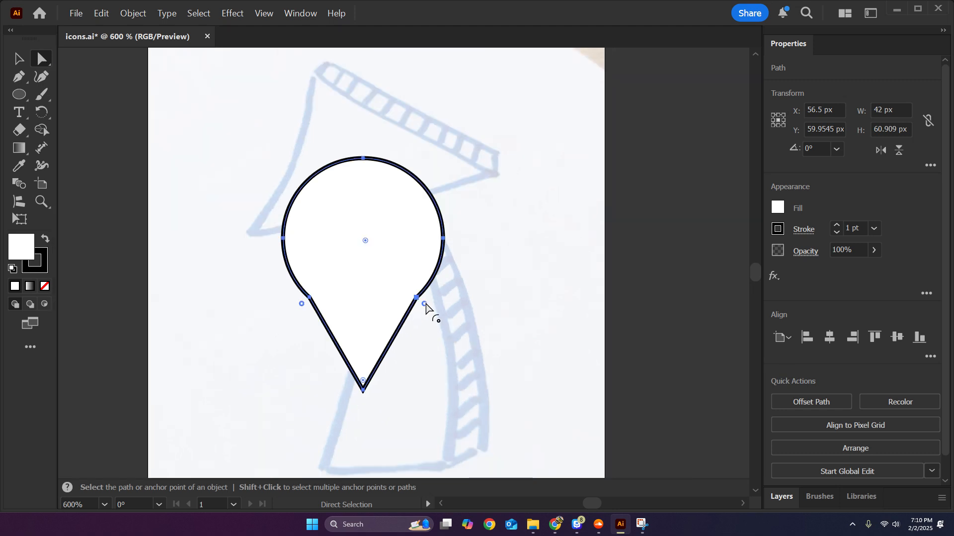
left_click_drag(426, 304, 703, 485)
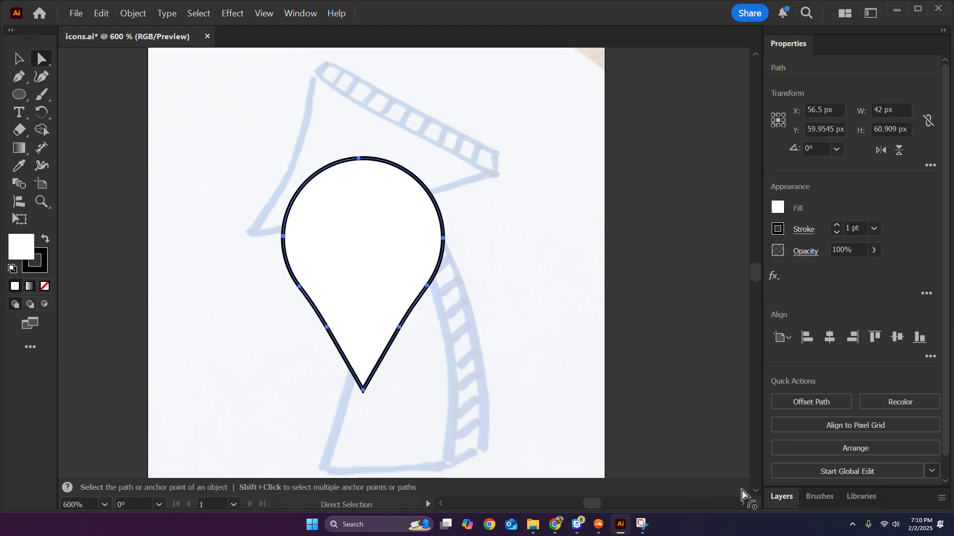
Round both inward corners of the pin more strongly, extending the curves down close to the pointed tip.
scroll(496, 342, "down", 4)
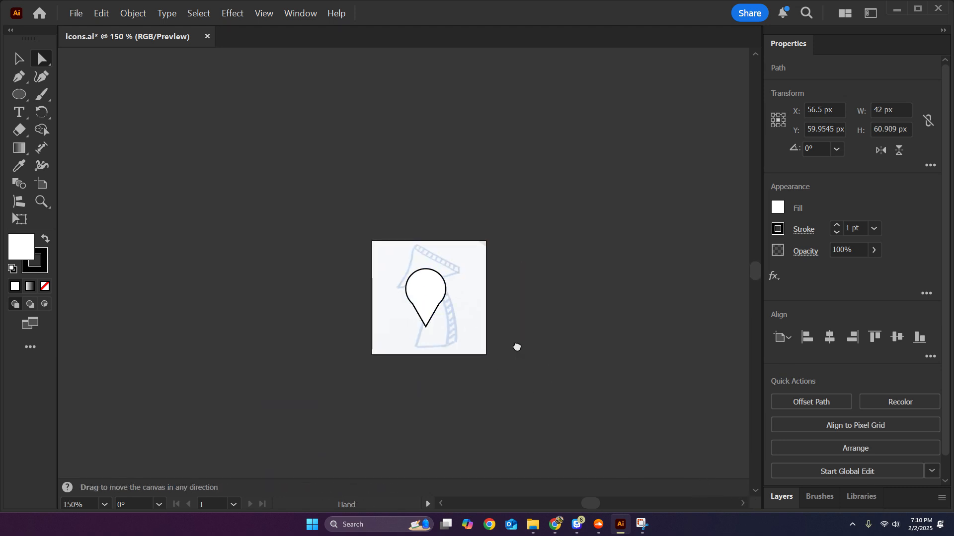
left_click_drag(517, 346, 438, 294)
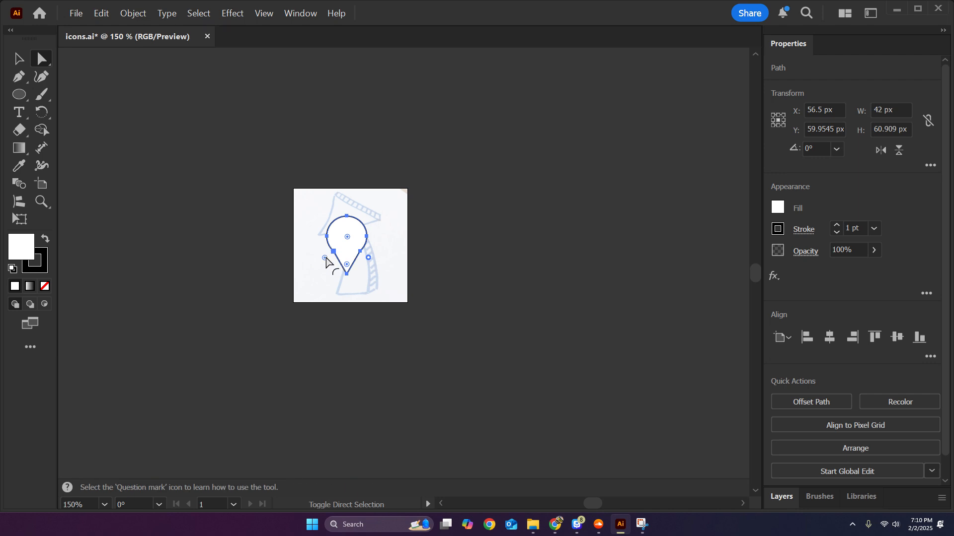
left_click_drag(368, 262, 730, 434)
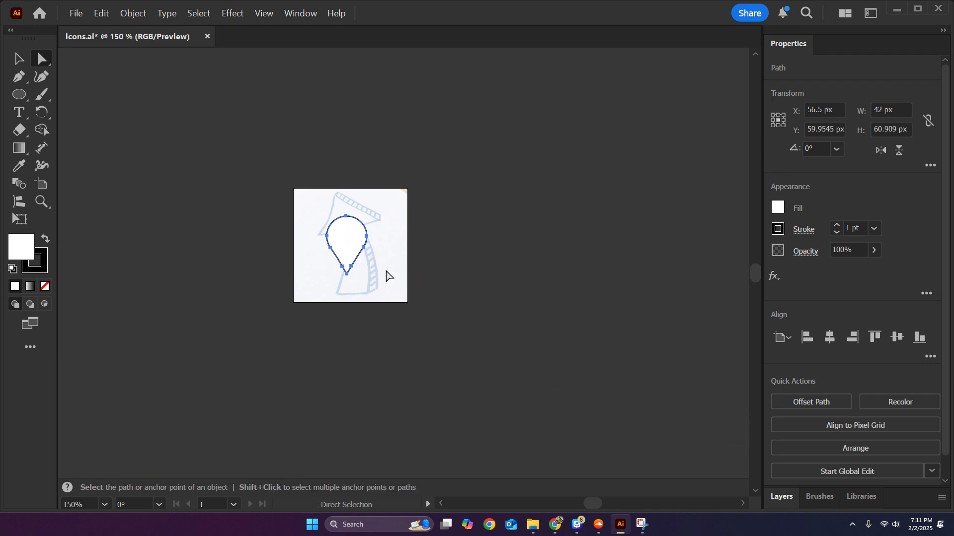
left_click(386, 272)
scroll(347, 256, "up", 3)
left_click_drag(429, 266, 464, 300)
scroll(479, 311, "up", 1)
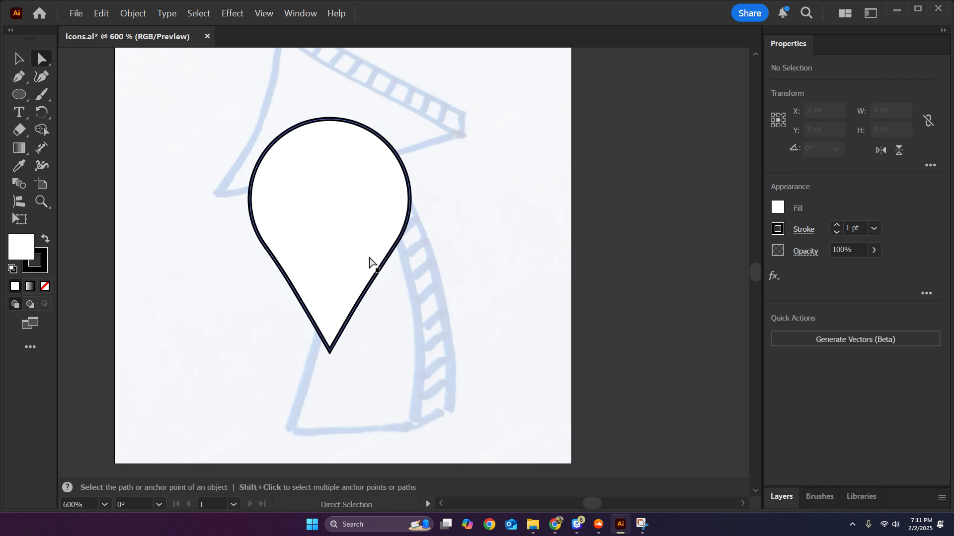
Apply path smoothing to the whole pin shape and raise the smoothing amount to roughly one third.
left_click(329, 198)
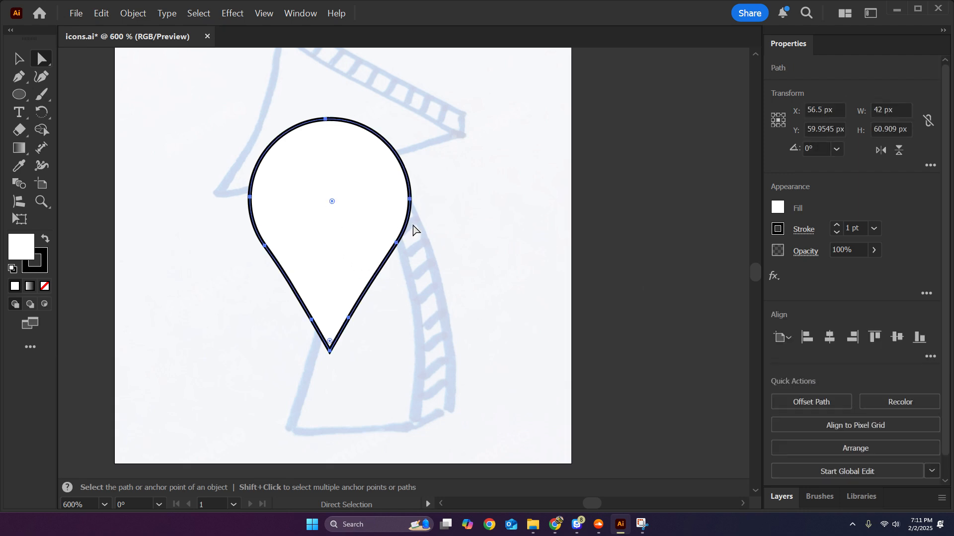
scroll(170, 75, "up", 1)
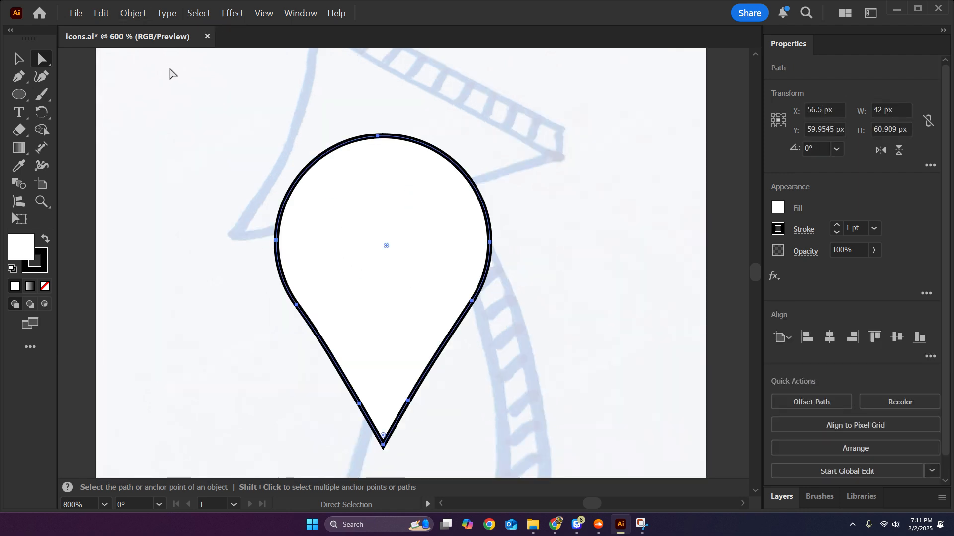
left_click(133, 14)
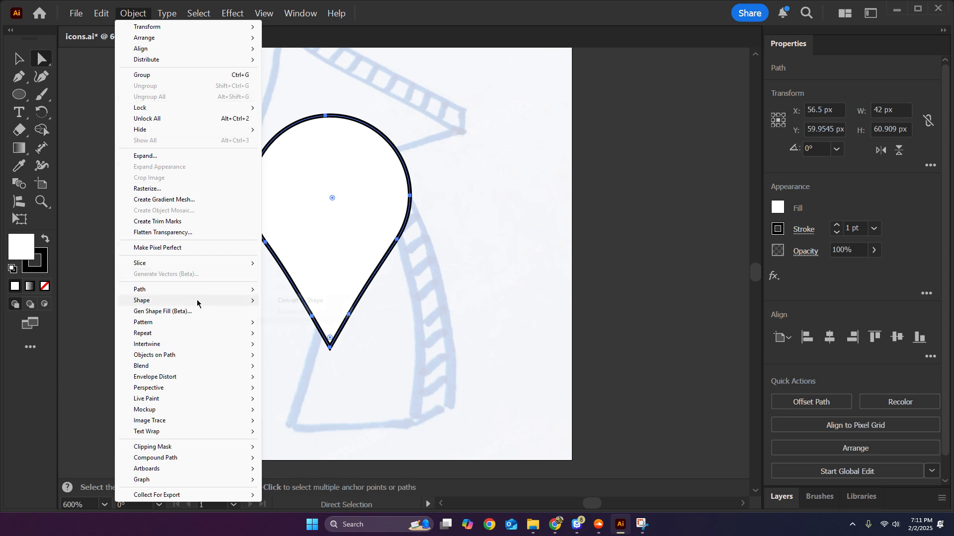
mouse_move(175, 293)
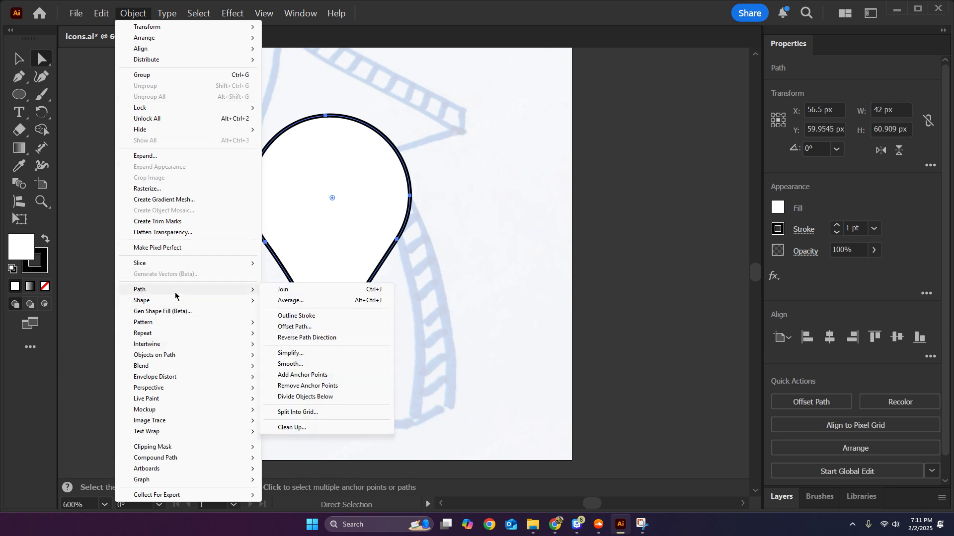
left_click(300, 367)
left_click_drag(291, 387, 313, 389)
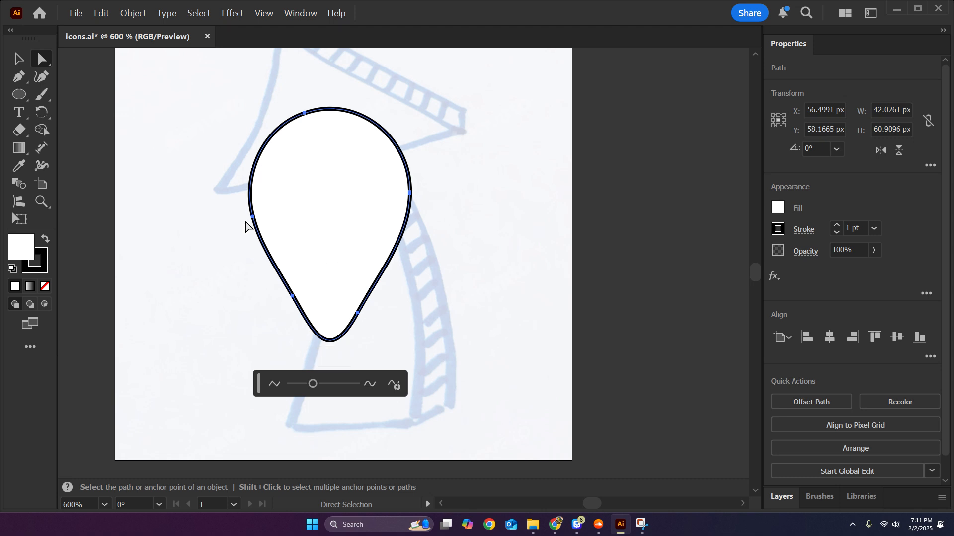
Add an anchor point at the lowest point of the smoothed pin and convert it to a corner.
left_click(292, 296)
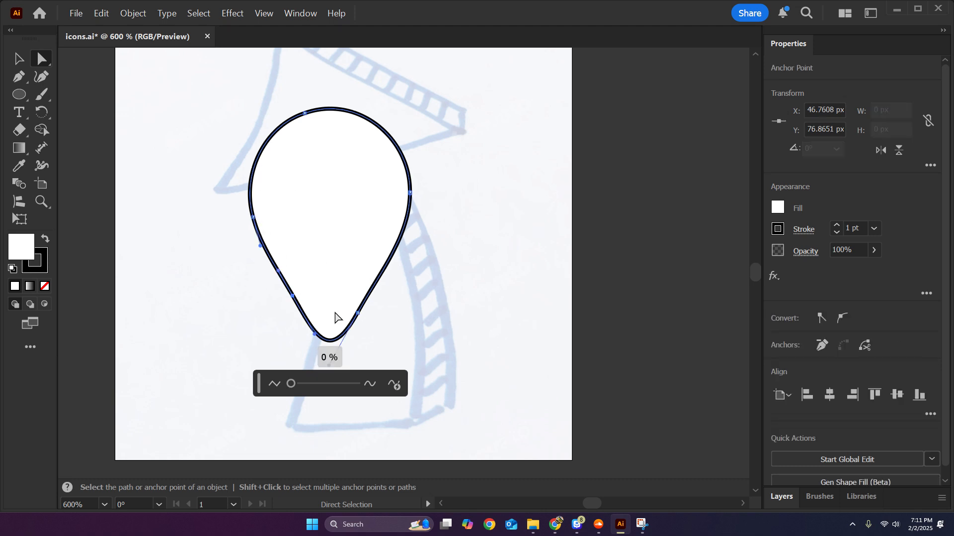
left_click(358, 313)
scroll(370, 347, "up", 1)
scroll(370, 351, "up", 1)
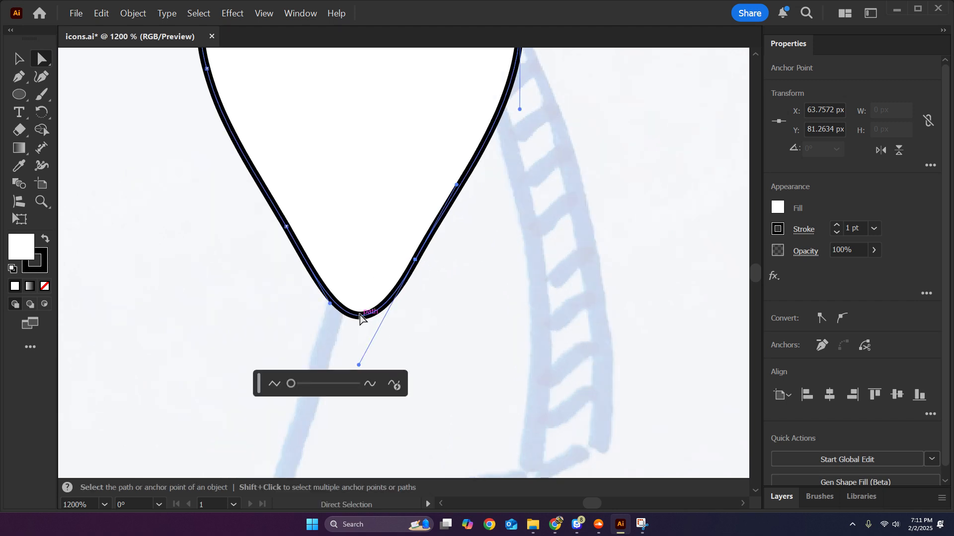
key("p")
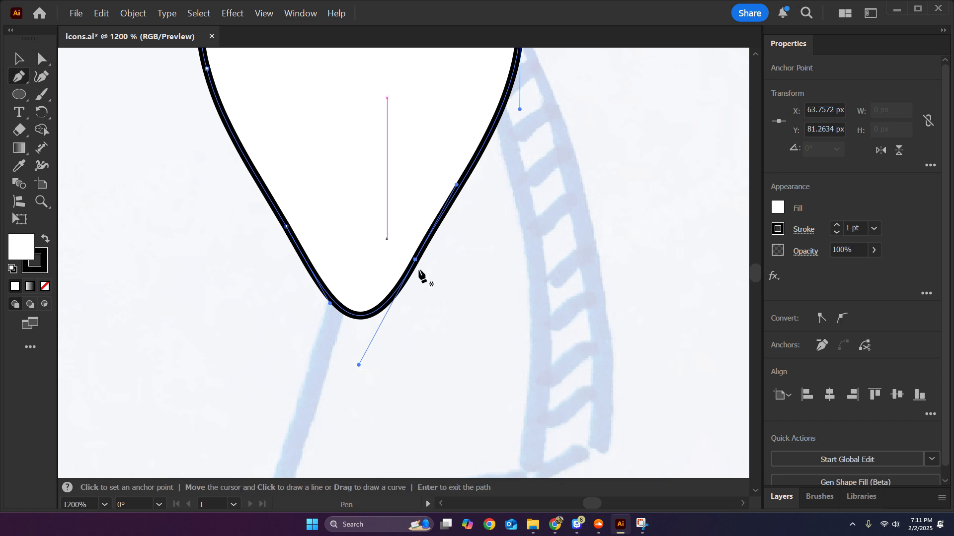
left_click(360, 317)
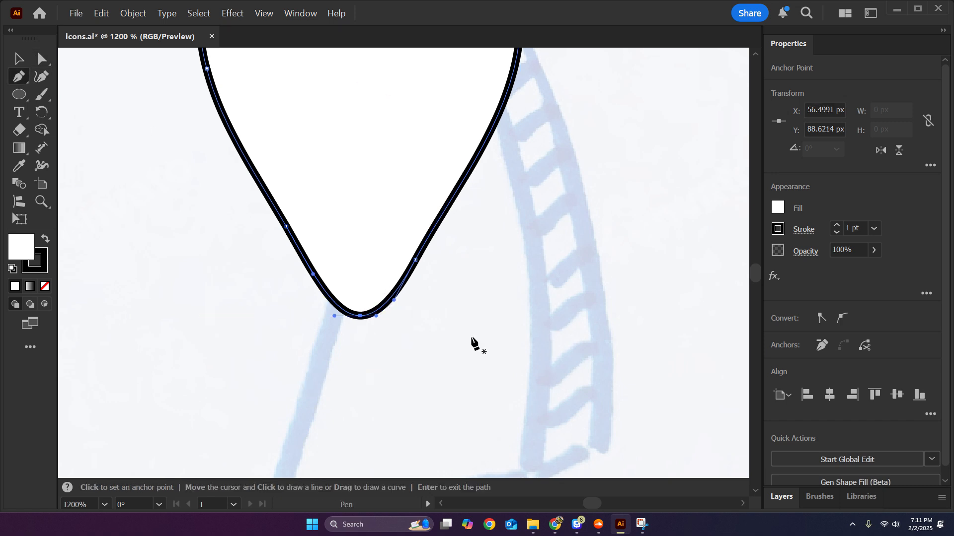
left_click(42, 59)
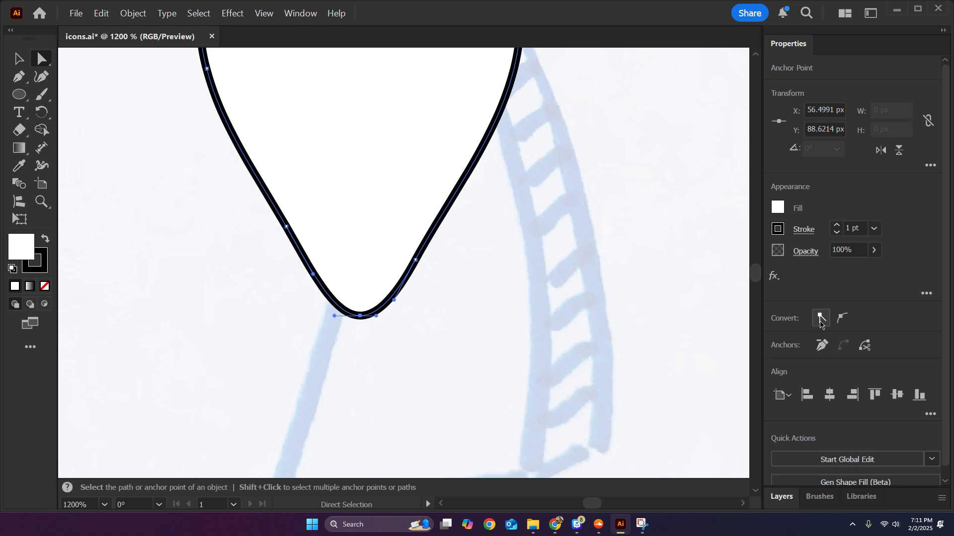
left_click(820, 320)
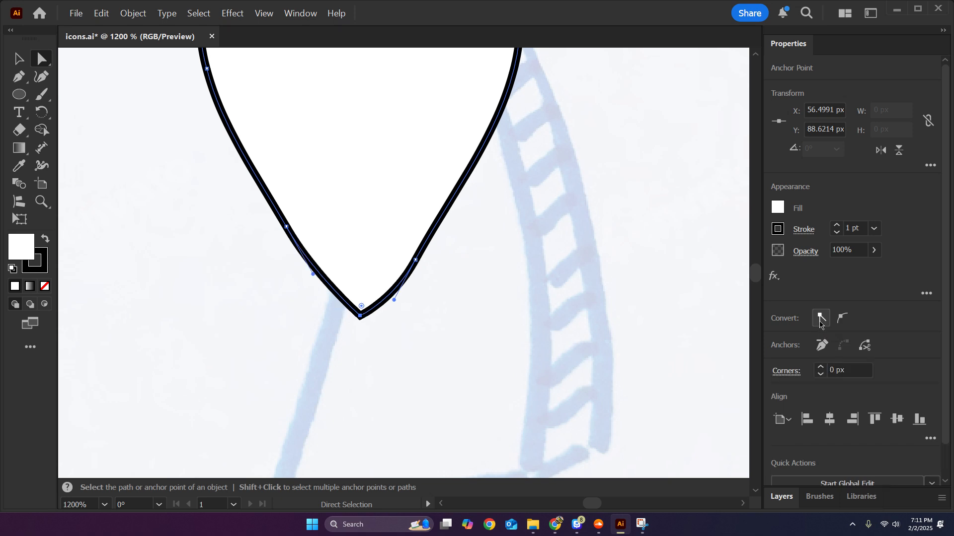
Inspect the converted tip, and undo the corner conversion, the added anchor and the path smoothing.
left_click(487, 312)
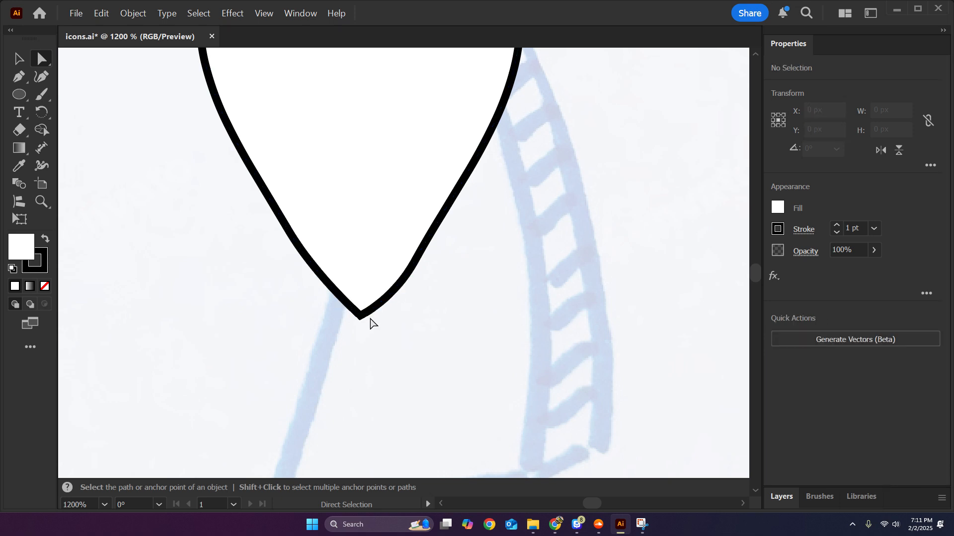
left_click(379, 266)
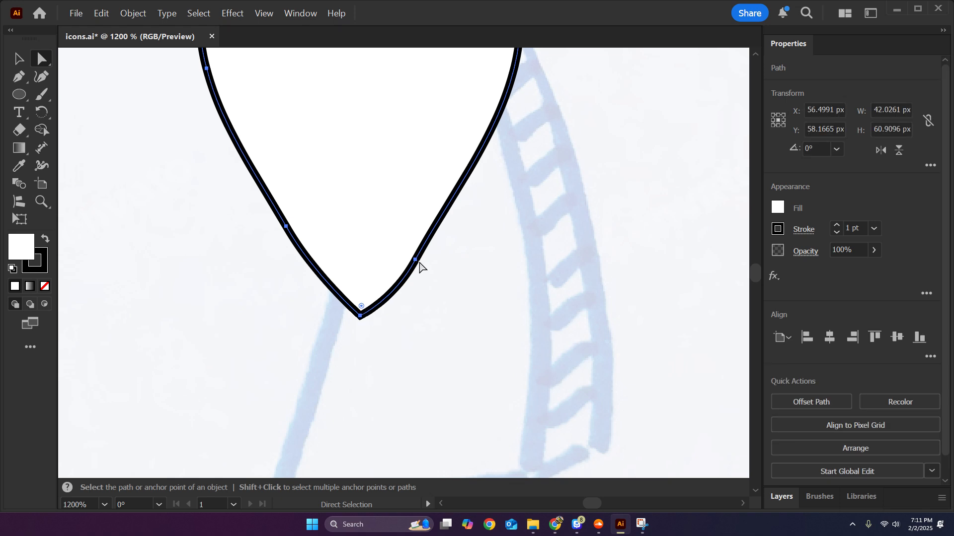
scroll(418, 267, "down", 2)
left_click_drag(436, 263, 417, 322)
key("ctrl+z")
key("ctrl+z")
key("ctrl+z")
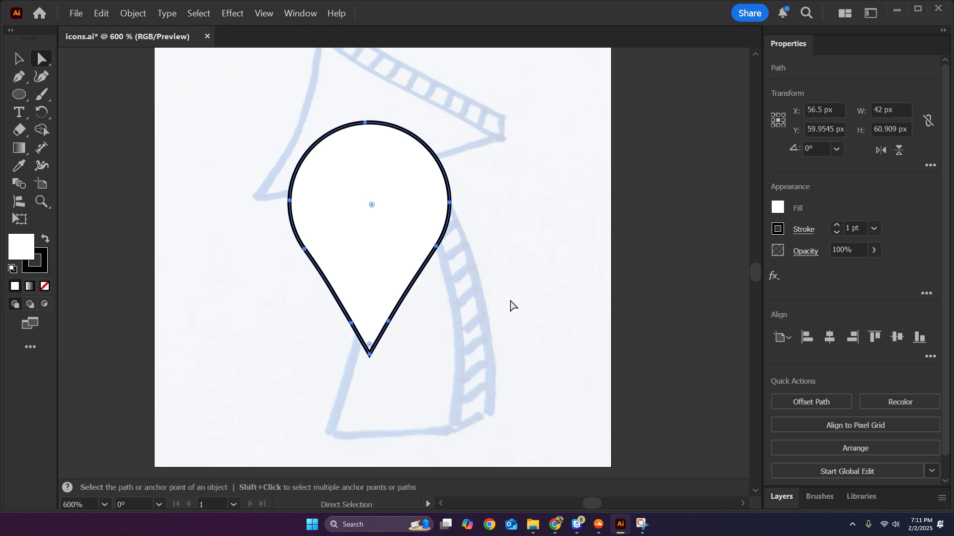
Smooth the pin's side anchor points at 100%, and undo the smoothing and the earlier rounding of the inward corners.
left_click(511, 305)
key("ctrl+plus")
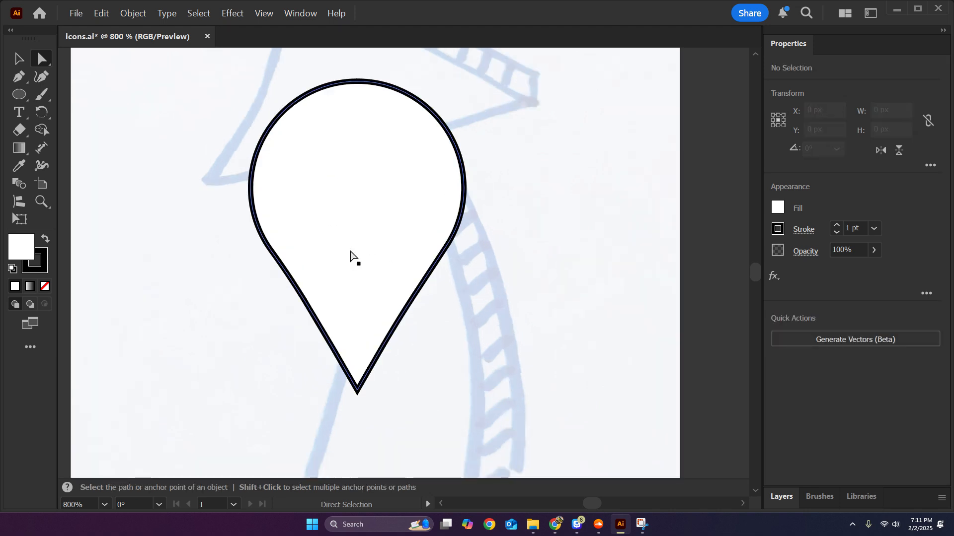
left_click(353, 260)
left_click_drag(229, 234, 464, 296)
left_click(133, 13)
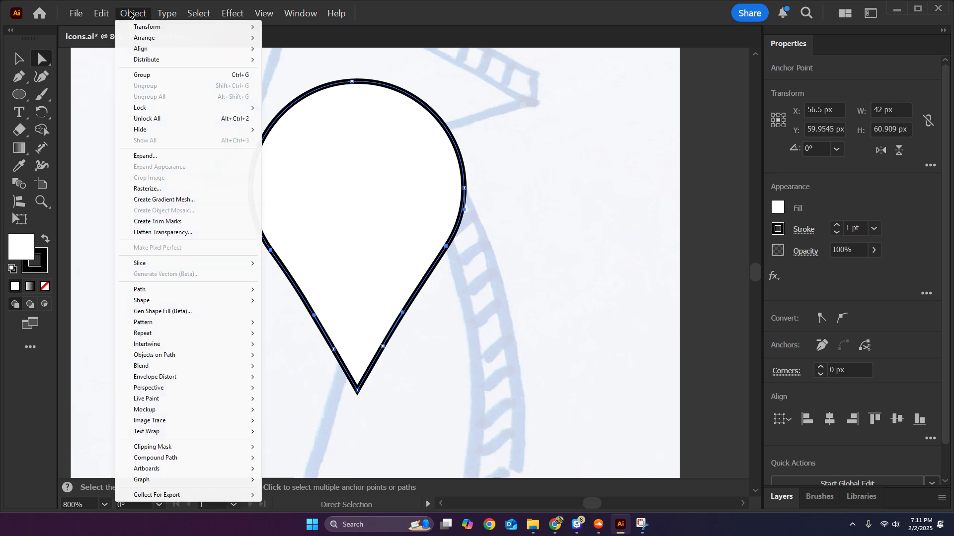
mouse_move(194, 296)
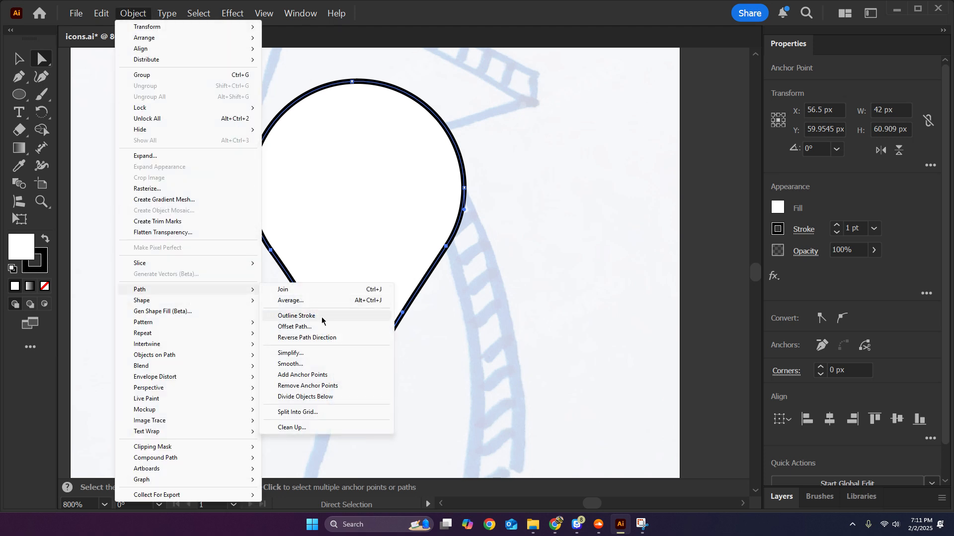
left_click(308, 368)
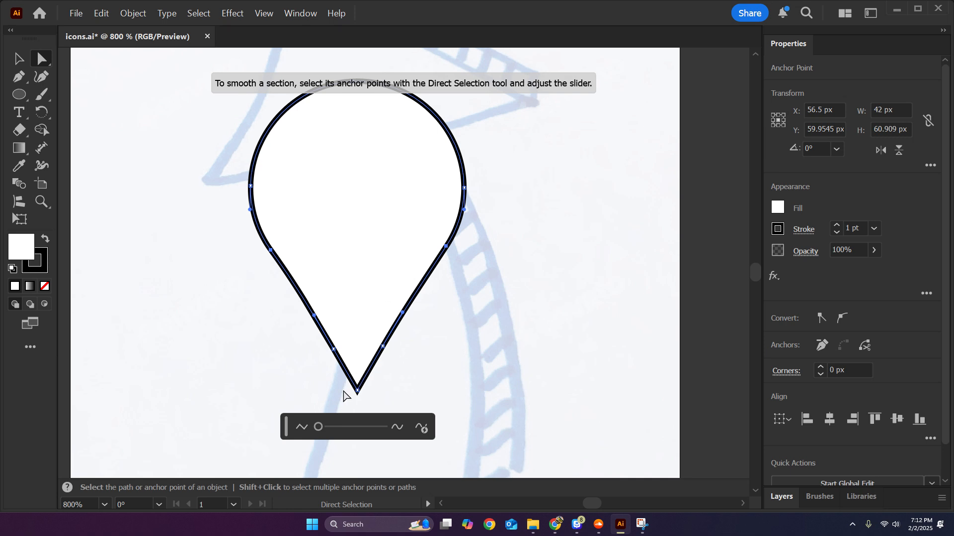
left_click_drag(323, 431, 410, 441)
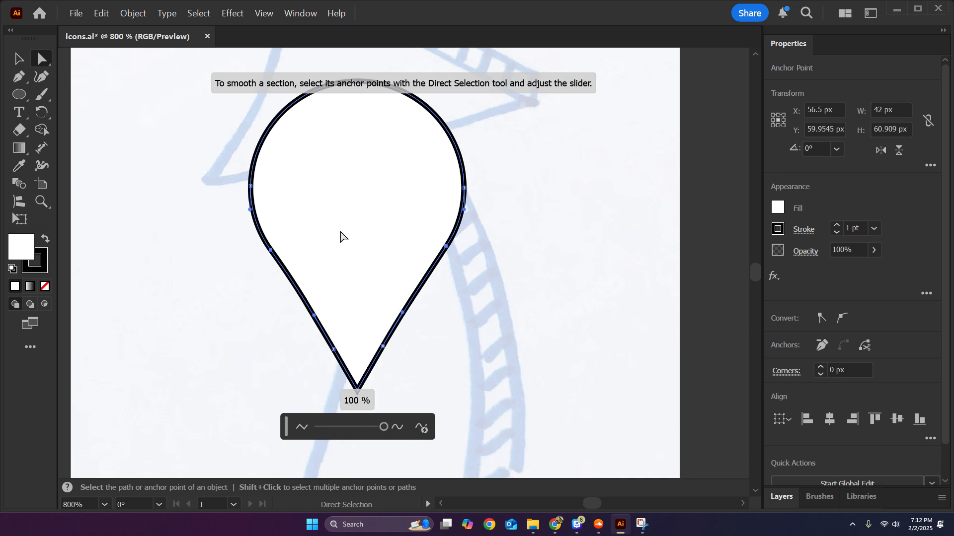
left_click(519, 290)
left_click(426, 259)
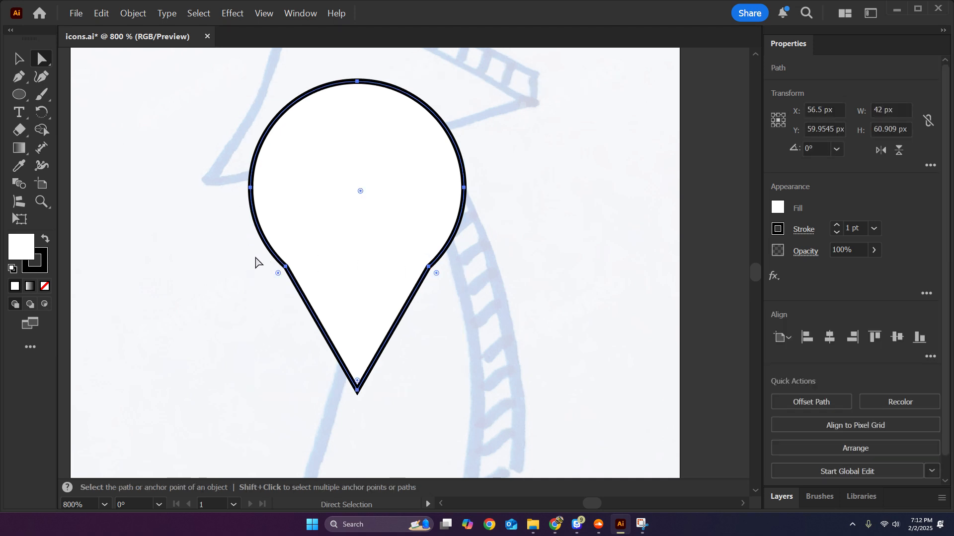
Add extra anchor points midway along every segment of the pin path.
left_click(215, 262)
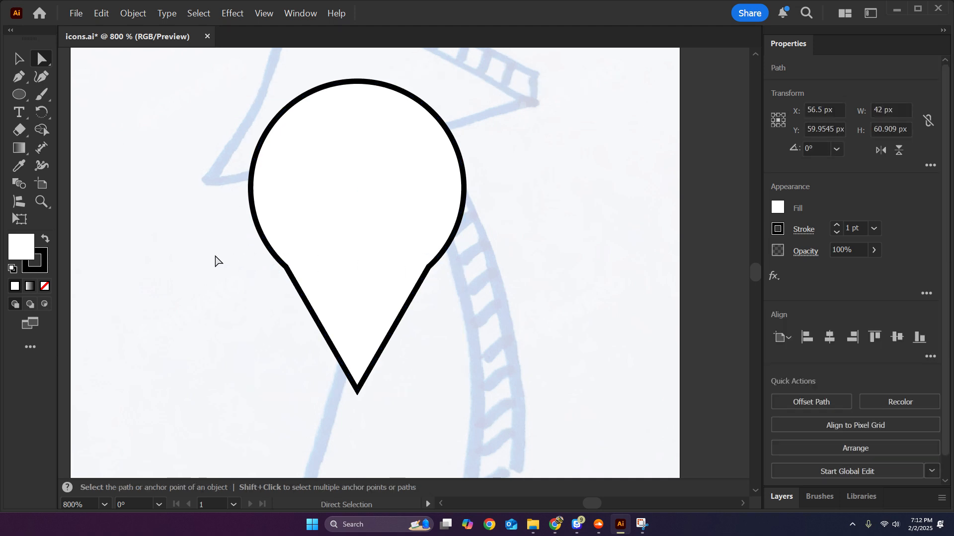
scroll(340, 366, "up", 1)
left_click(390, 269)
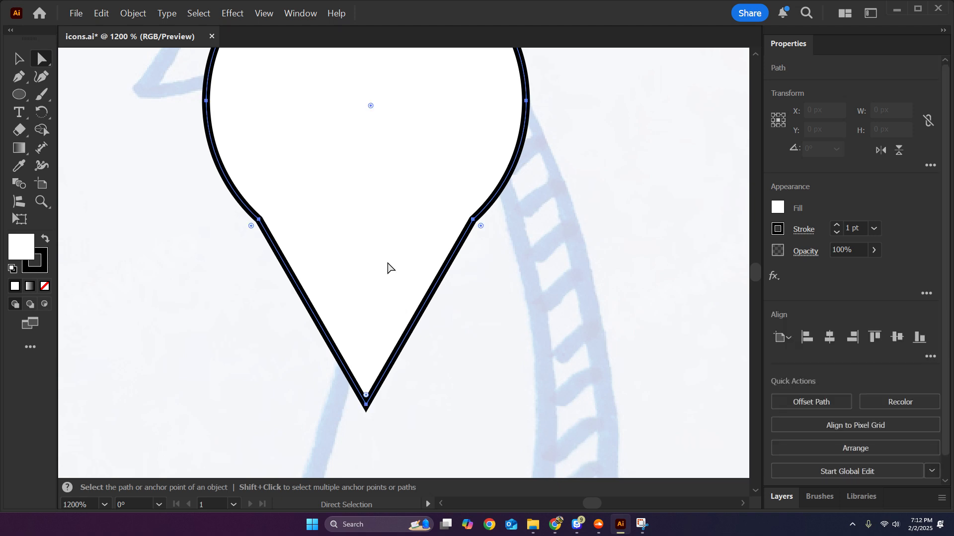
scroll(390, 269, "down", 1)
left_click(138, 16)
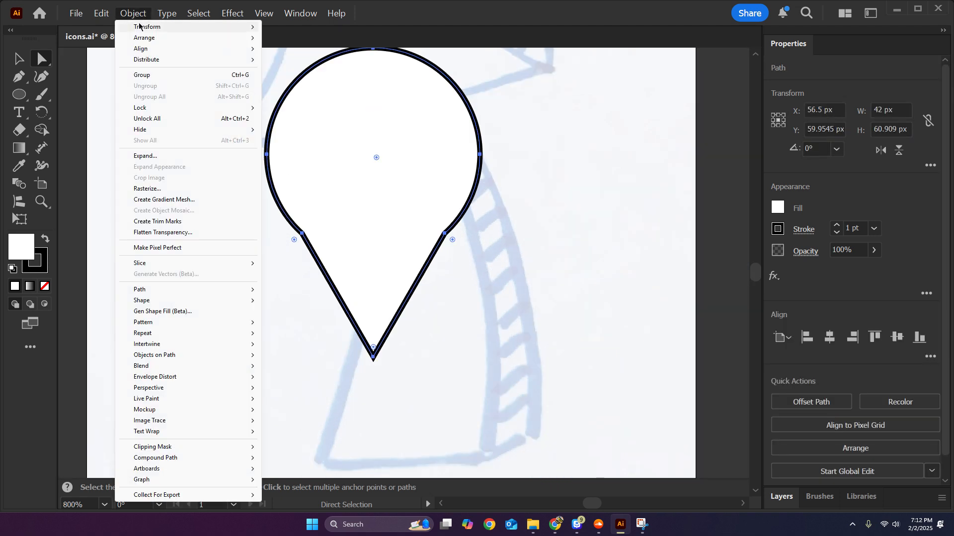
mouse_move(174, 294)
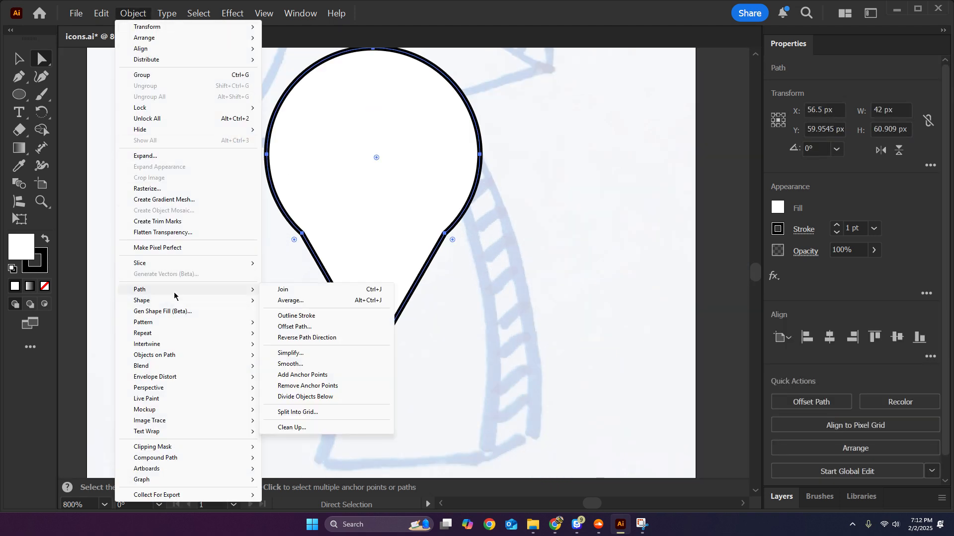
left_click(327, 376)
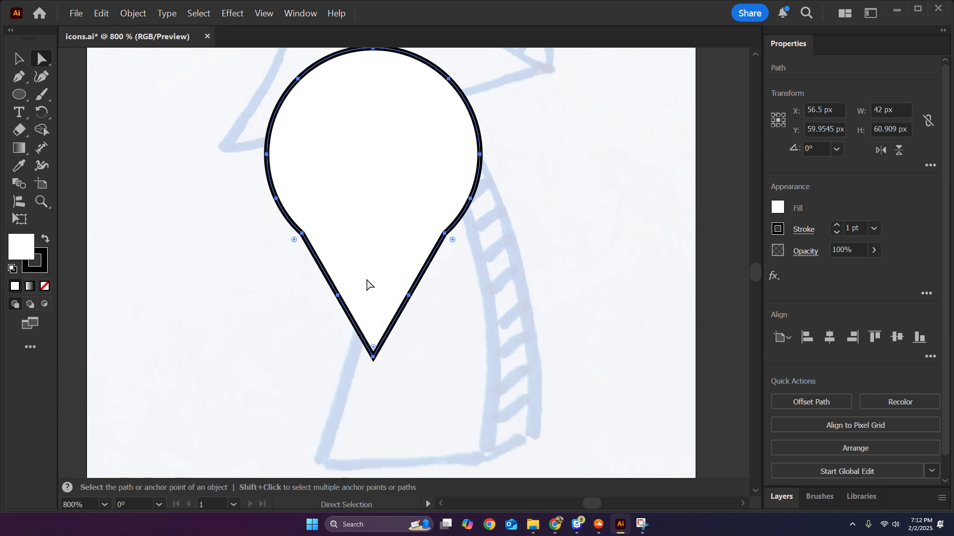
Smooth the path at 100% through the pin's lower side anchor points, leaving the pointed tip out of the selection.
left_click_drag(252, 182, 495, 321)
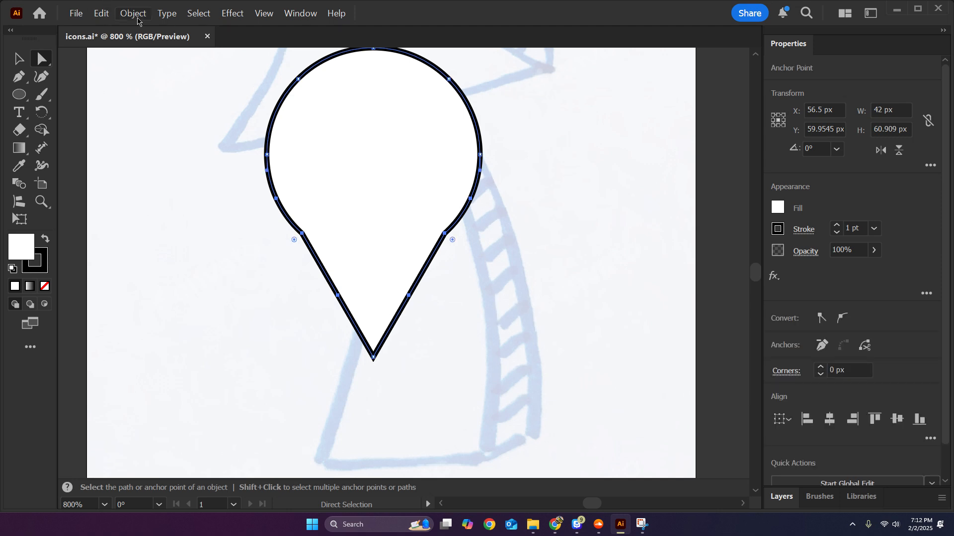
left_click(134, 15)
mouse_move(179, 289)
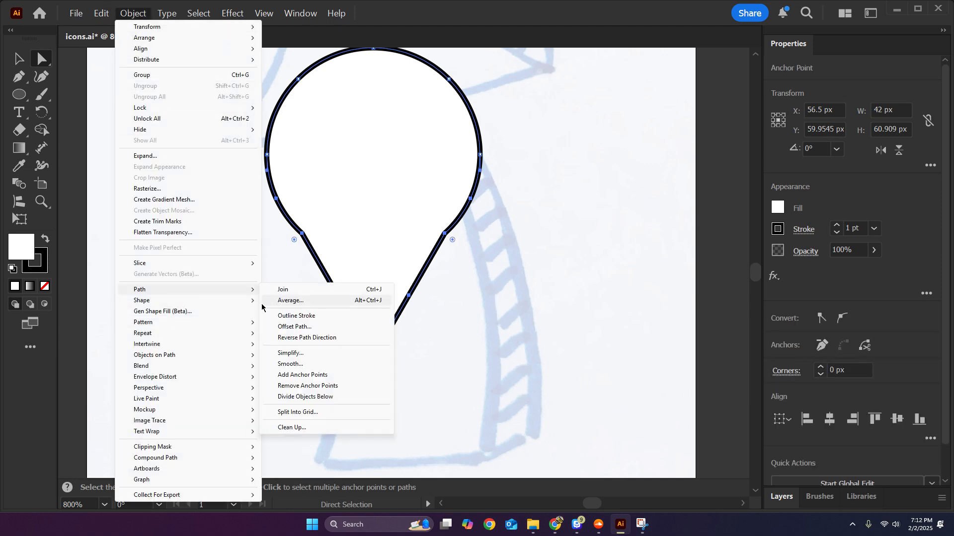
left_click(322, 364)
left_click_drag(334, 393, 407, 412)
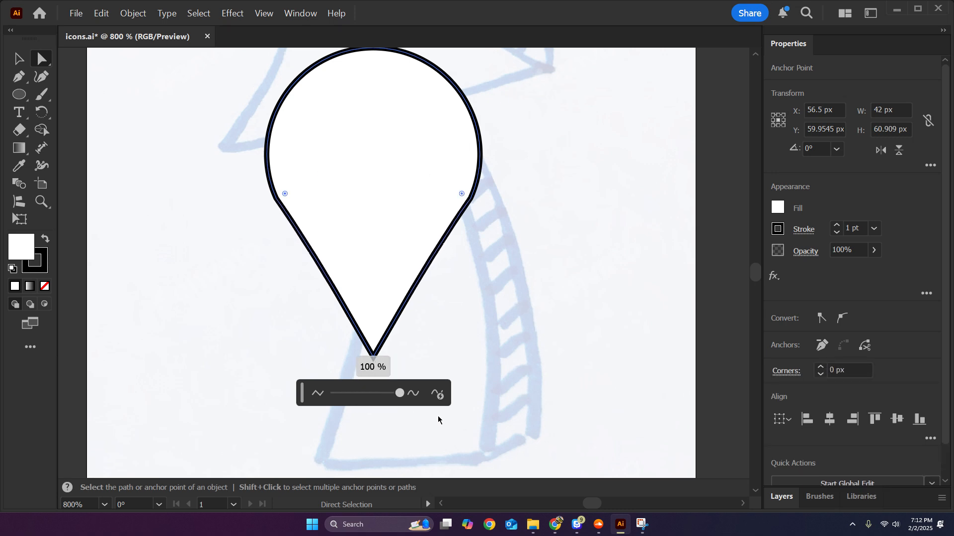
left_click_drag(465, 422, 465, 420)
Round the two remaining side corners of the pin as far as they go to blend the circle into the straight sides.
scroll(480, 282, "down", 1)
left_click_drag(480, 282, 455, 347)
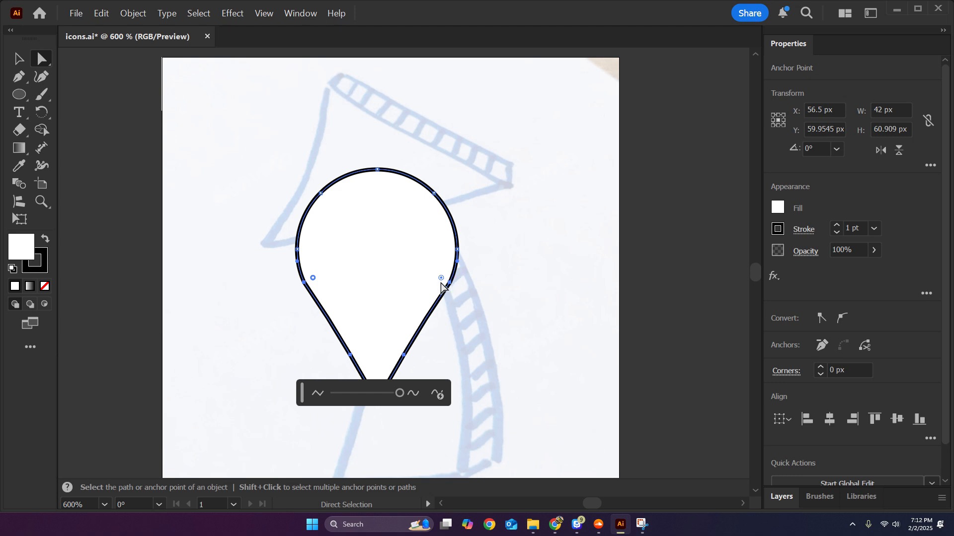
left_click_drag(441, 278, 261, 192)
left_click(555, 294)
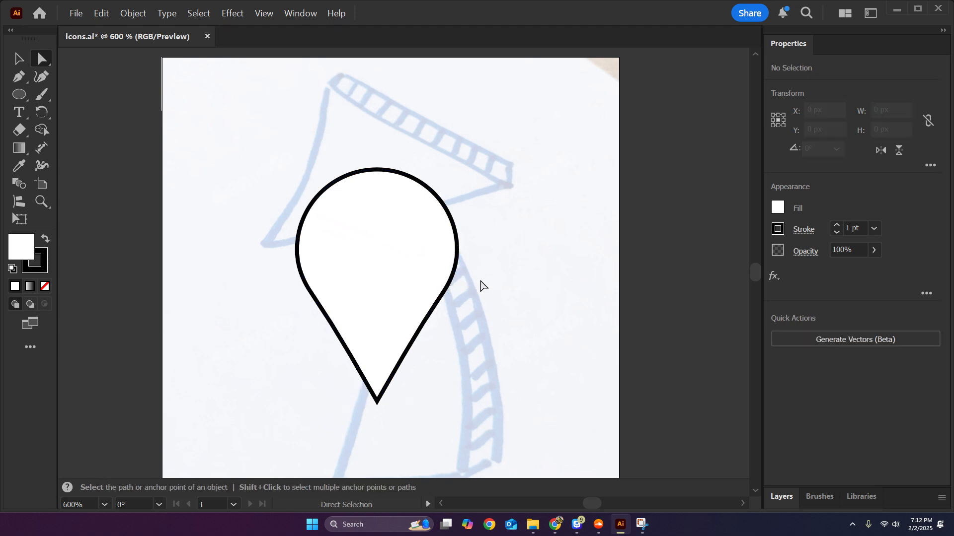
Try rounding the pin's pointed tip slightly, and undo that rounding.
scroll(405, 393, "up", 3)
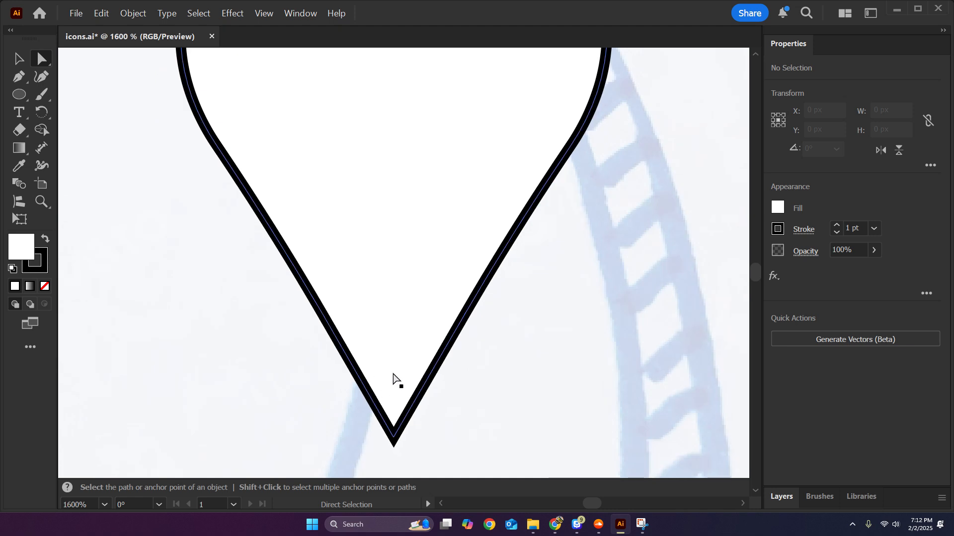
left_click(398, 424)
scroll(442, 400, "down", 1)
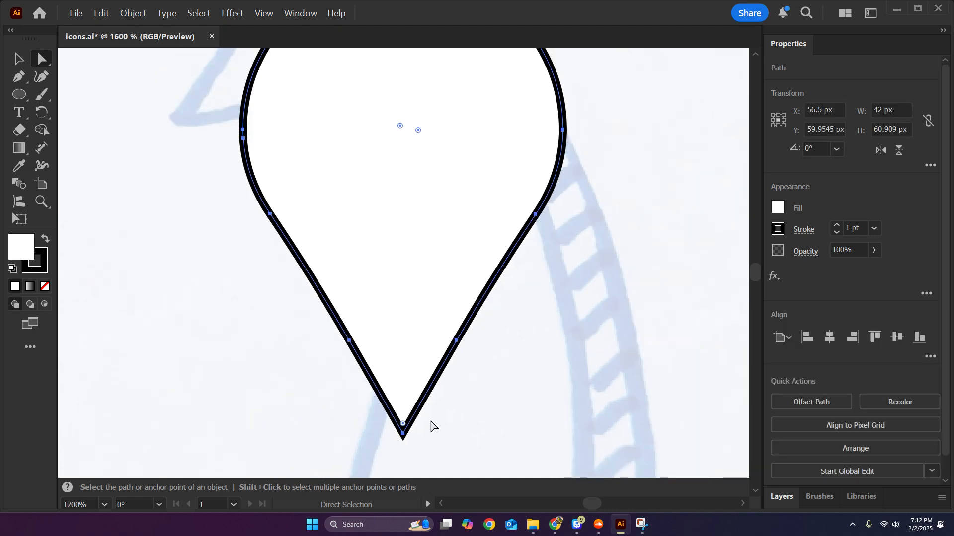
left_click_drag(432, 425, 410, 401)
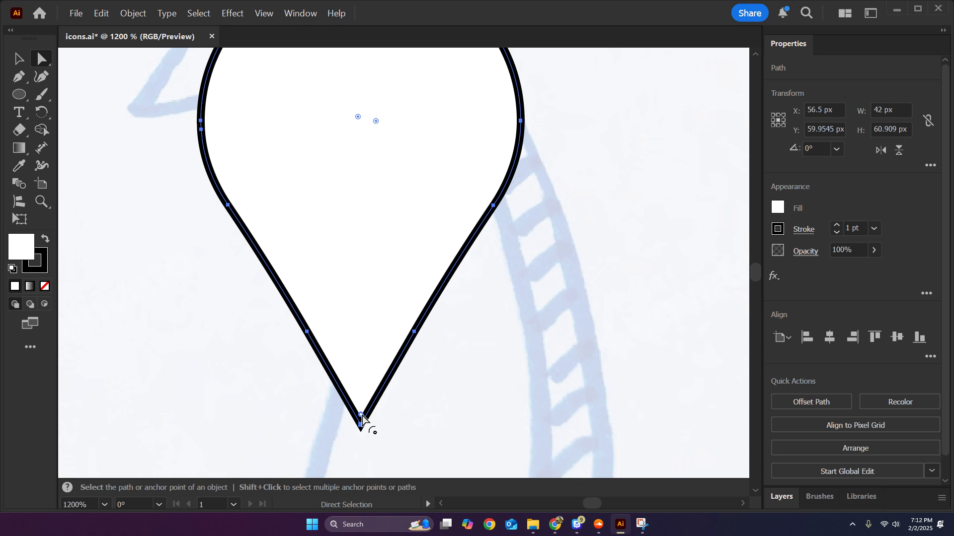
left_click_drag(362, 420, 369, 418)
left_click(479, 398)
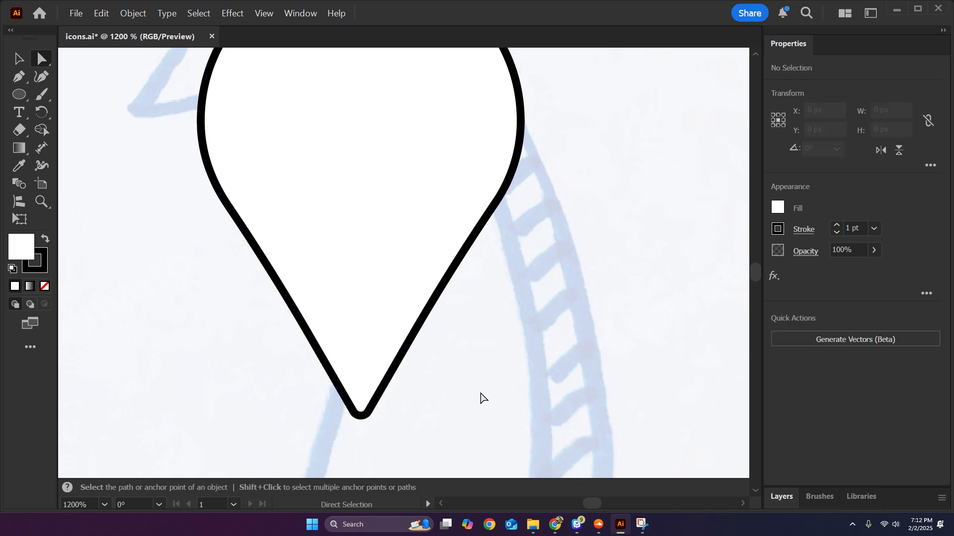
scroll(402, 405, "down", 1)
left_click(407, 336)
key("ctrl+z")
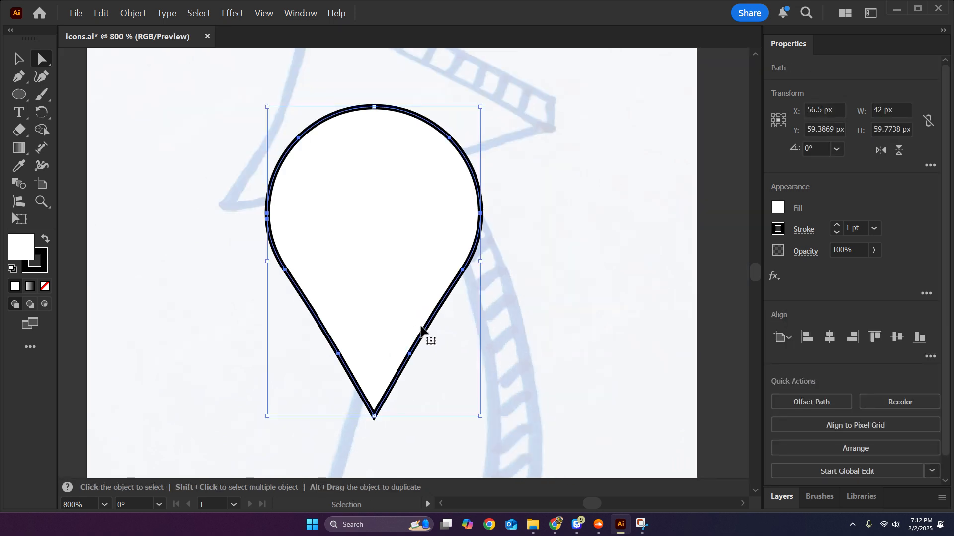
Set the corner style of the pin's stroke to Round Join.
left_click(804, 230)
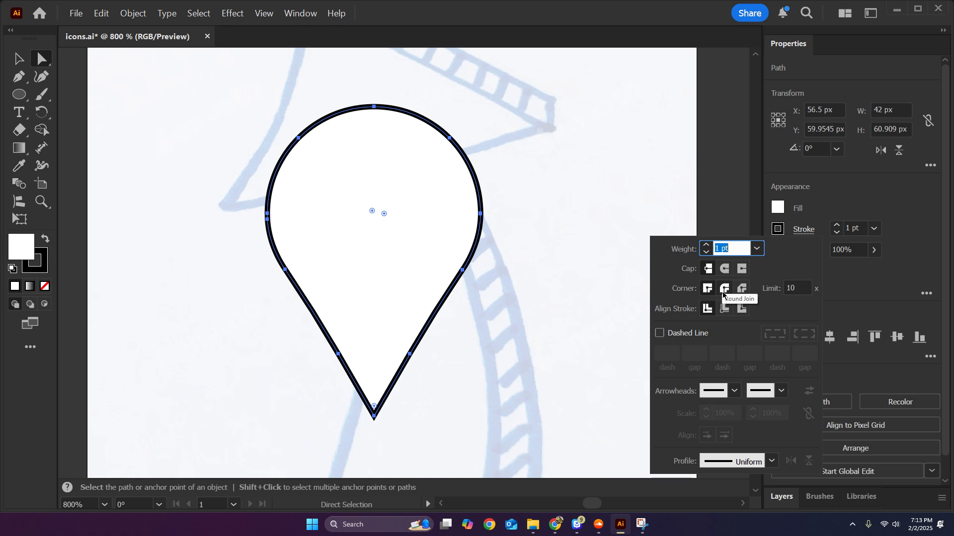
left_click(724, 289)
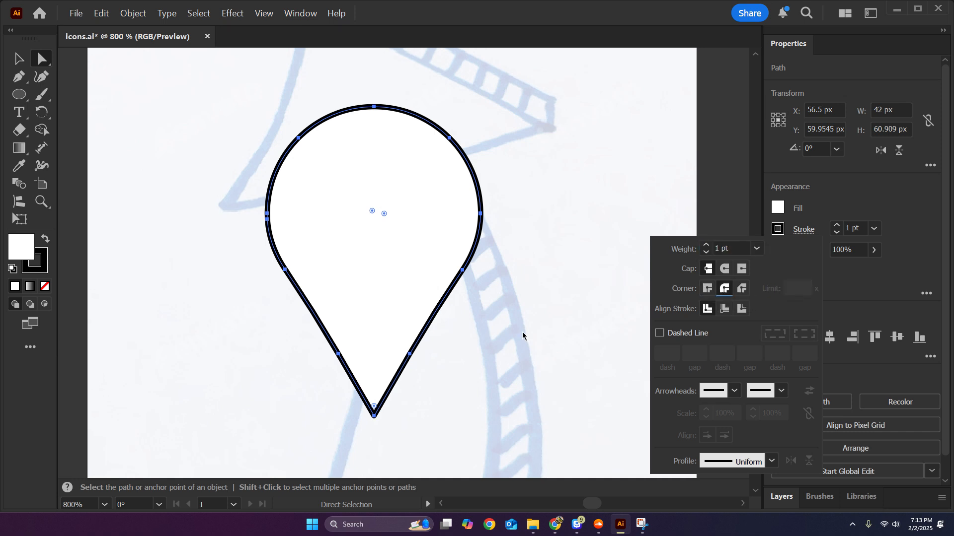
left_click(563, 362)
Round the pin's pointed tip slightly with its live corner.
scroll(356, 394, "up", 2)
left_click_drag(375, 397, 381, 350)
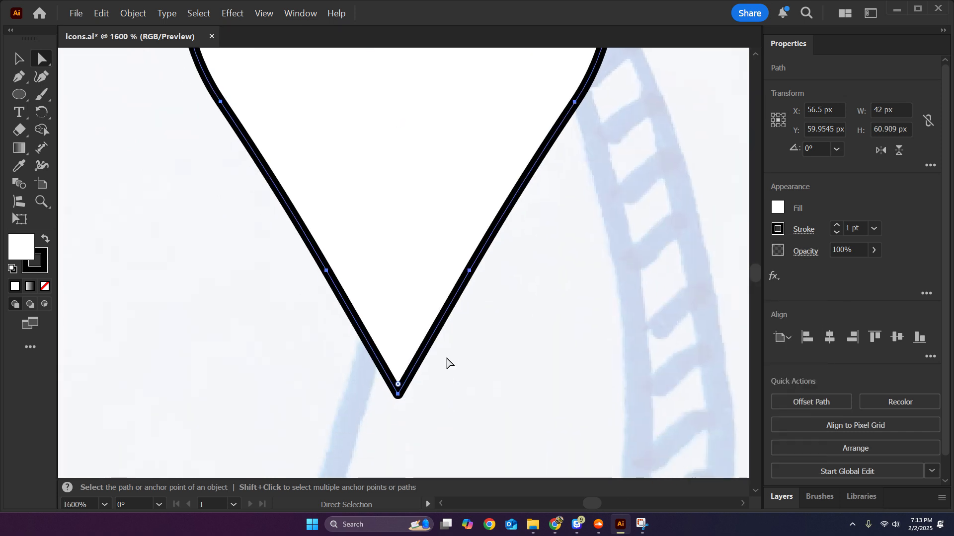
left_click(439, 369)
left_click(399, 381)
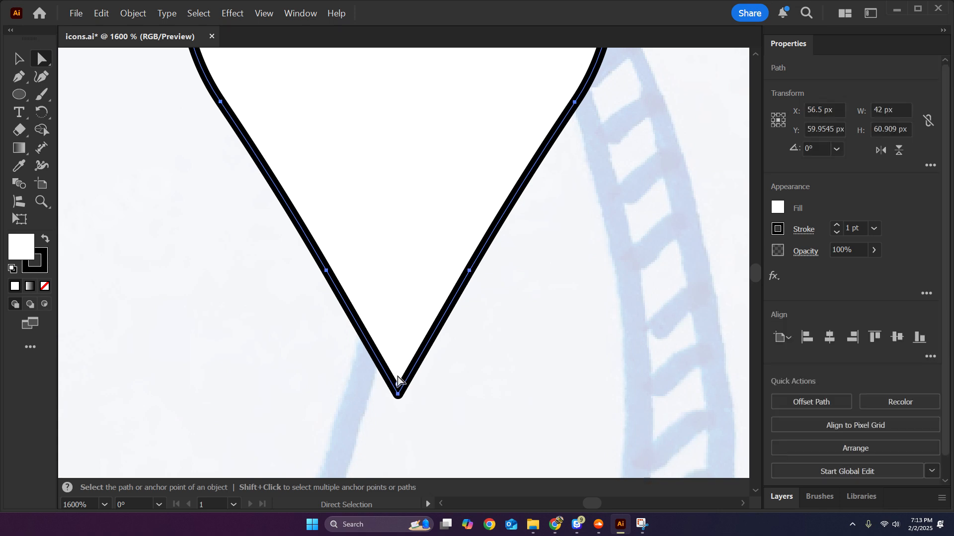
left_click(521, 374)
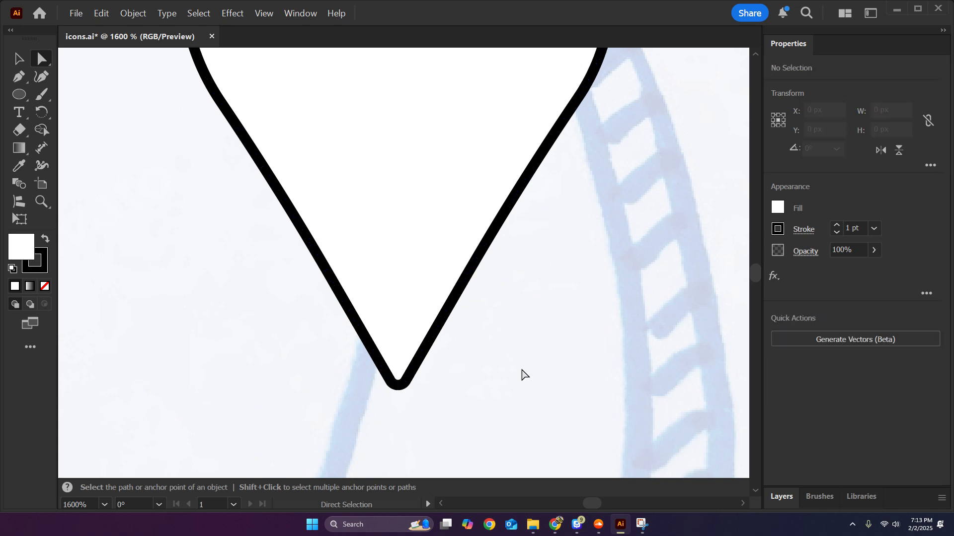
Draw an open three-point curve about 38 px wide and 16 px high above the pin with the Curvature tool.
scroll(516, 375, "down", 3)
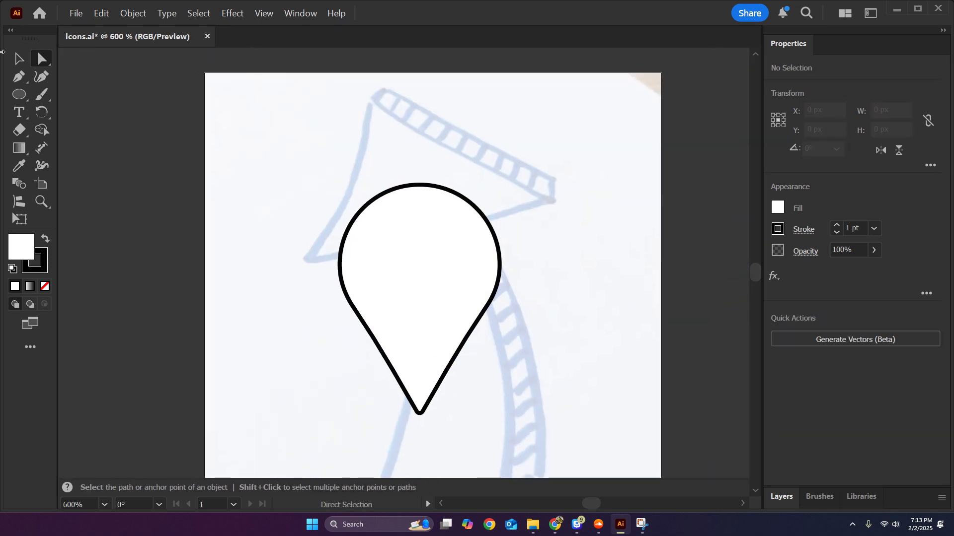
key("v")
left_click_drag(440, 246, 327, 259)
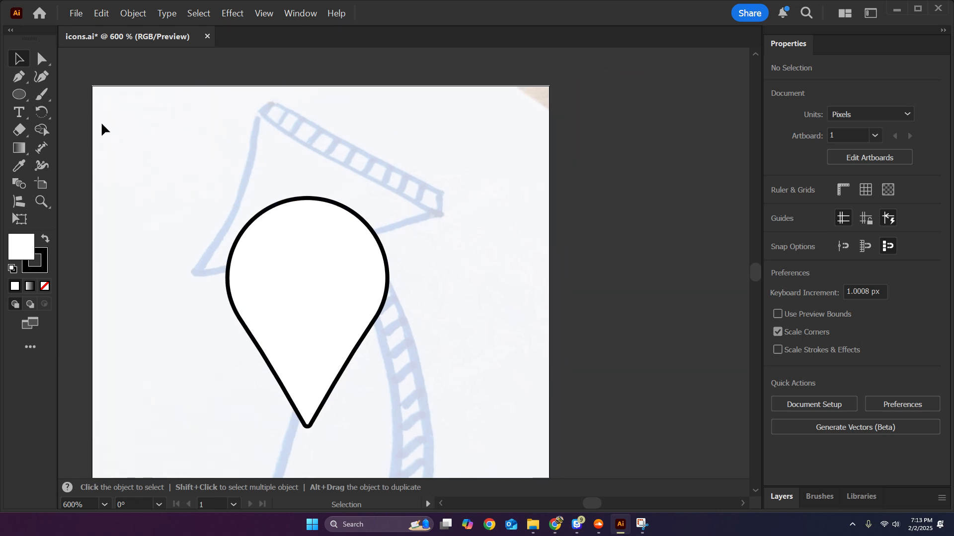
right_click(15, 98)
left_click(37, 80)
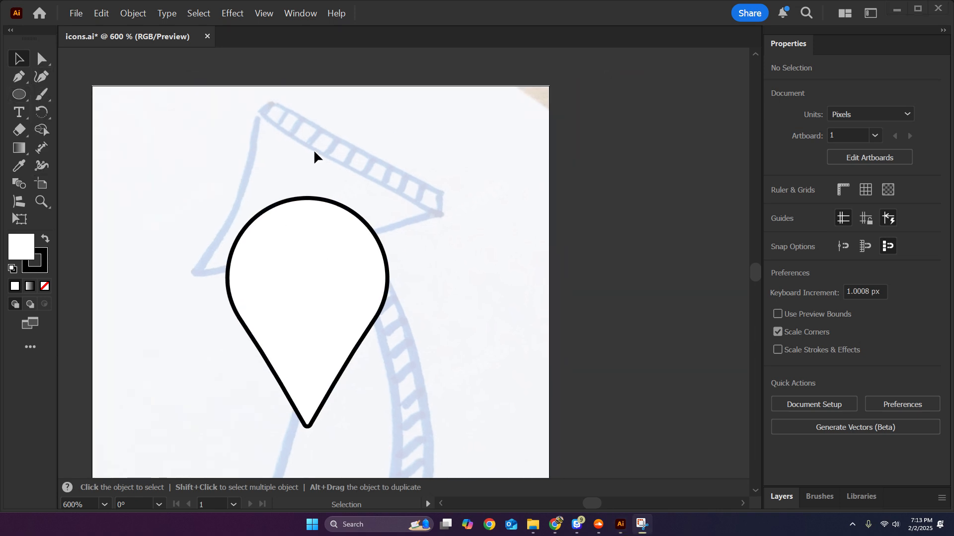
left_click(41, 77)
left_click(277, 137)
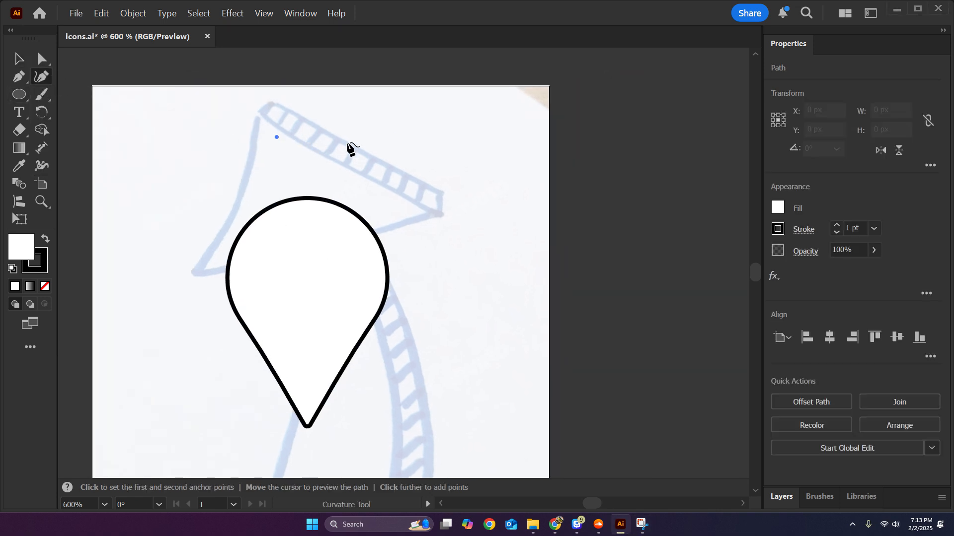
left_click(418, 152)
left_click(418, 186)
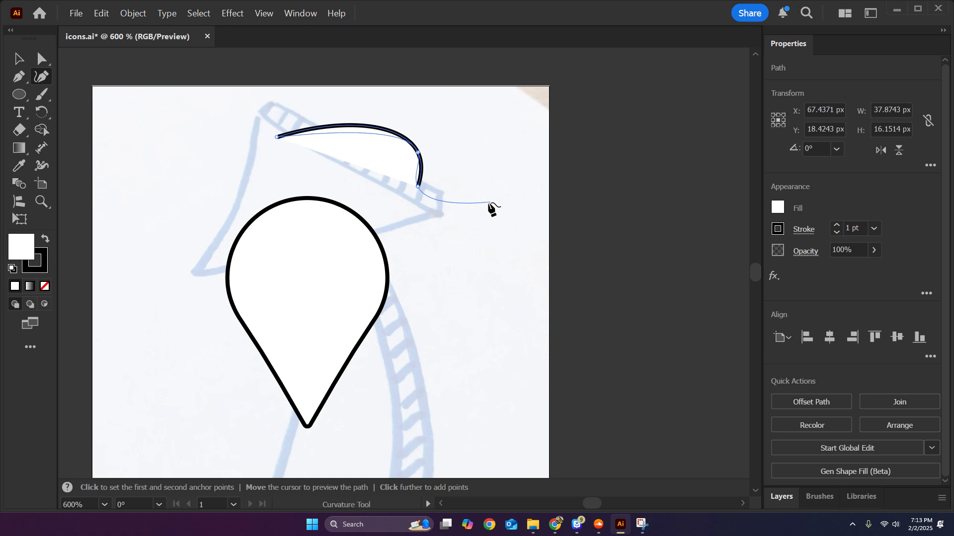
Give the open curve's stroke a Round Cap at its ends.
key("v")
scroll(429, 181, "up", 1)
left_click_drag(431, 178, 490, 199)
left_click(540, 188)
left_click(433, 171)
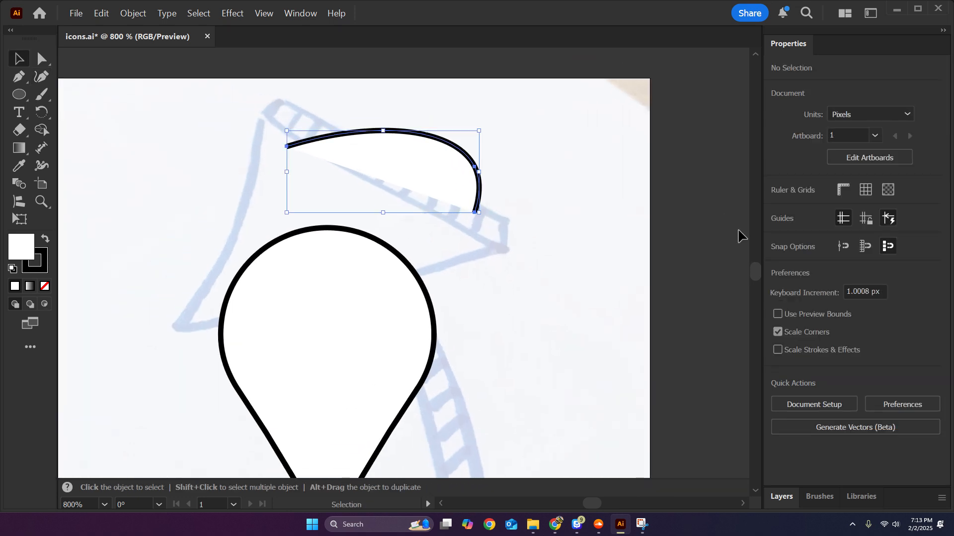
left_click(801, 231)
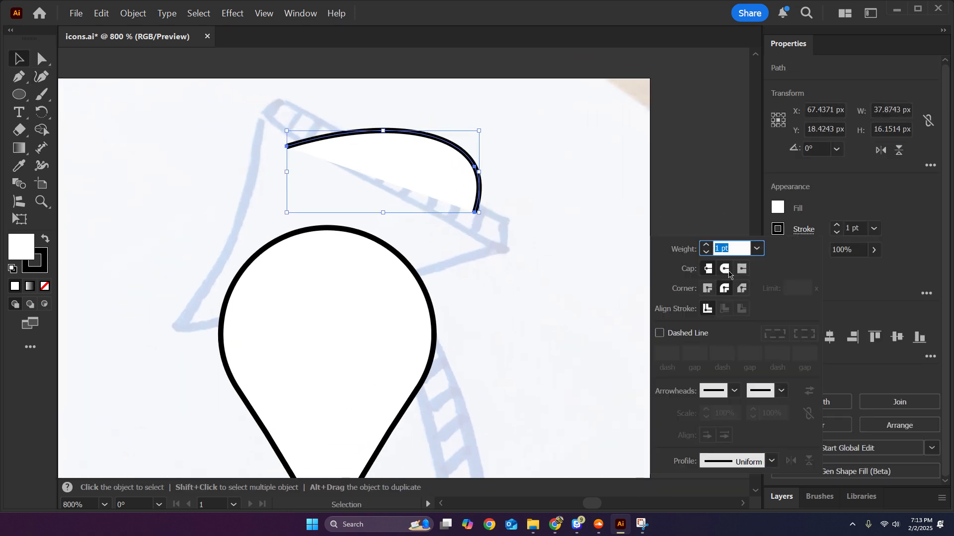
left_click(724, 270)
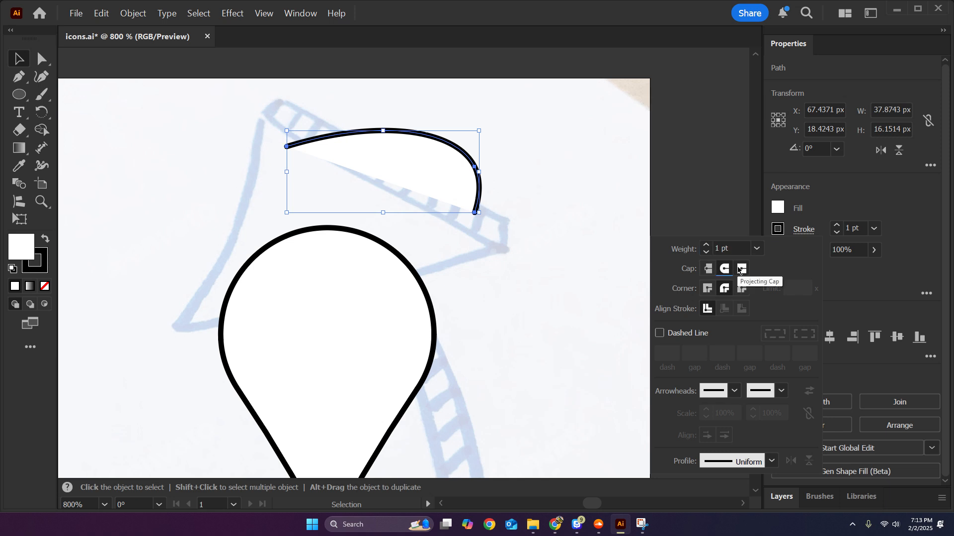
left_click(479, 223)
left_click(476, 218)
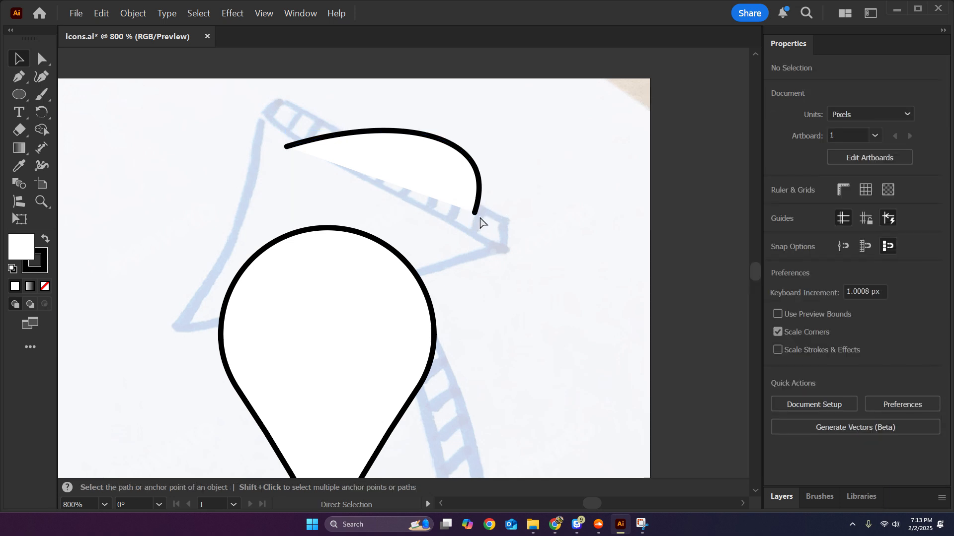
Undo the open curve drawn above the pin.
key("ctrl+z")
key("ctrl+z")
key("ctrl+z")
key("ctrl+z")
key("ctrl+z")
Draw a 16 px circle from its centre in the middle of the pin's round head.
scroll(515, 176, "down", 1)
left_click_drag(491, 274, 547, 144)
scroll(513, 177, "up", 1)
left_click(19, 94)
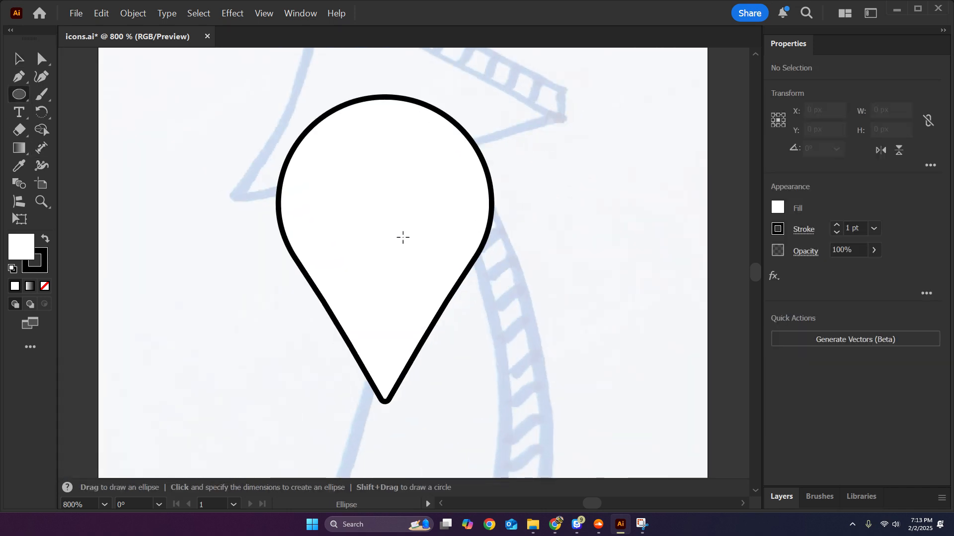
key("alt")
left_click_drag(383, 199, 426, 166)
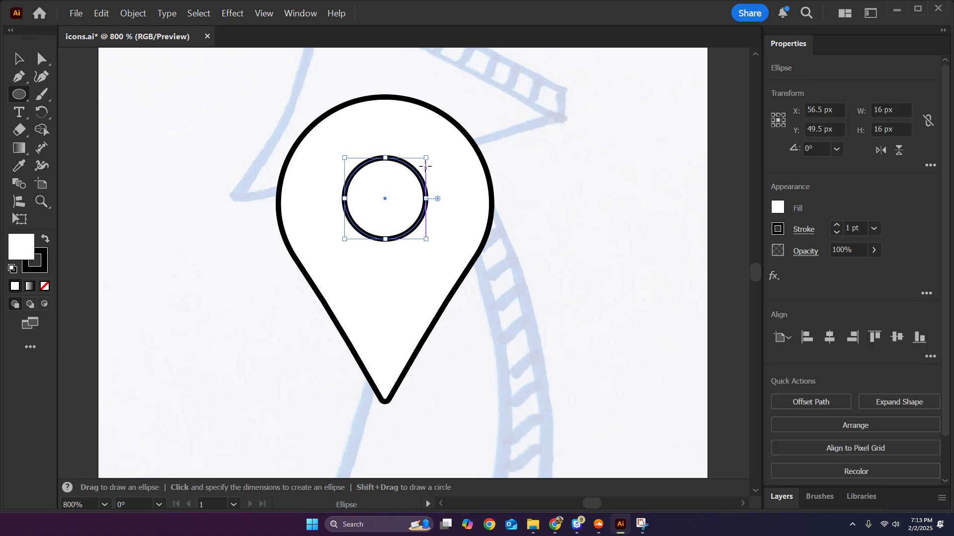
key("v")
left_click(560, 253)
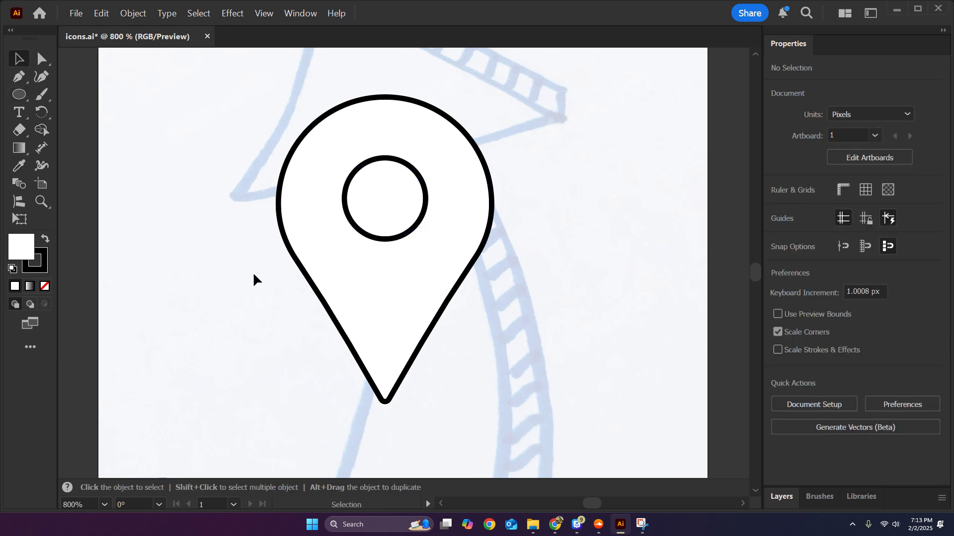
Fill the pin's outer shape with the blue gradient swatch, make it radial and show its gradient controls.
left_click_drag(253, 277, 437, 206)
left_click(566, 243)
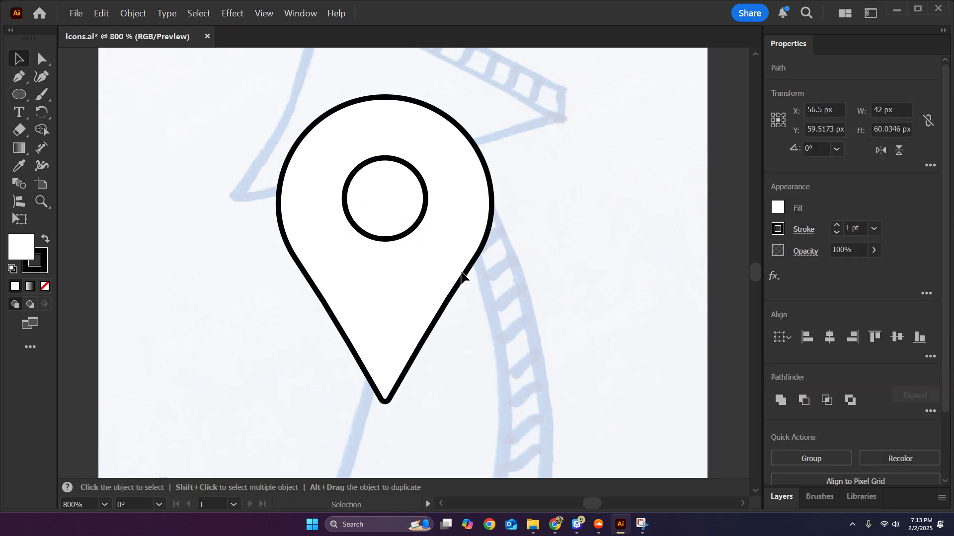
left_click(417, 286)
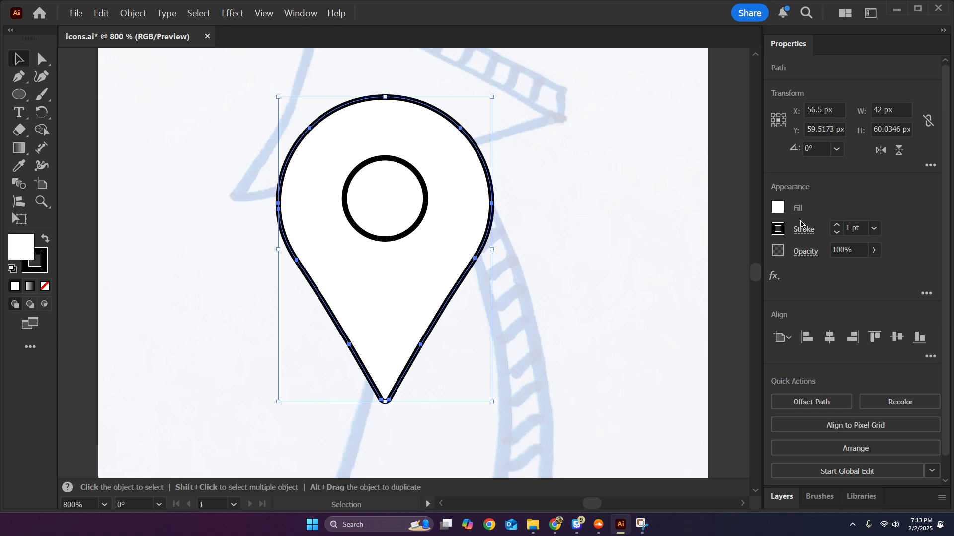
left_click(778, 207)
left_click(754, 281)
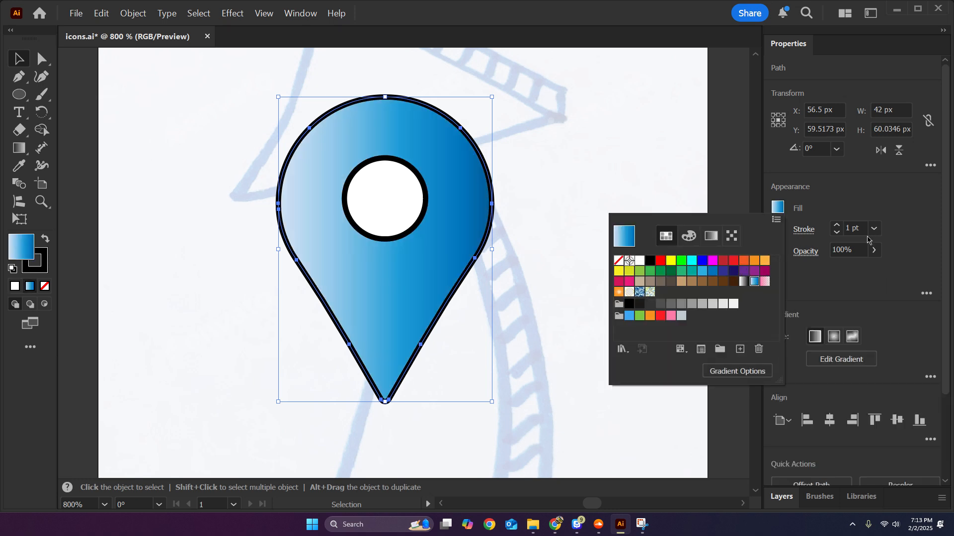
left_click(875, 192)
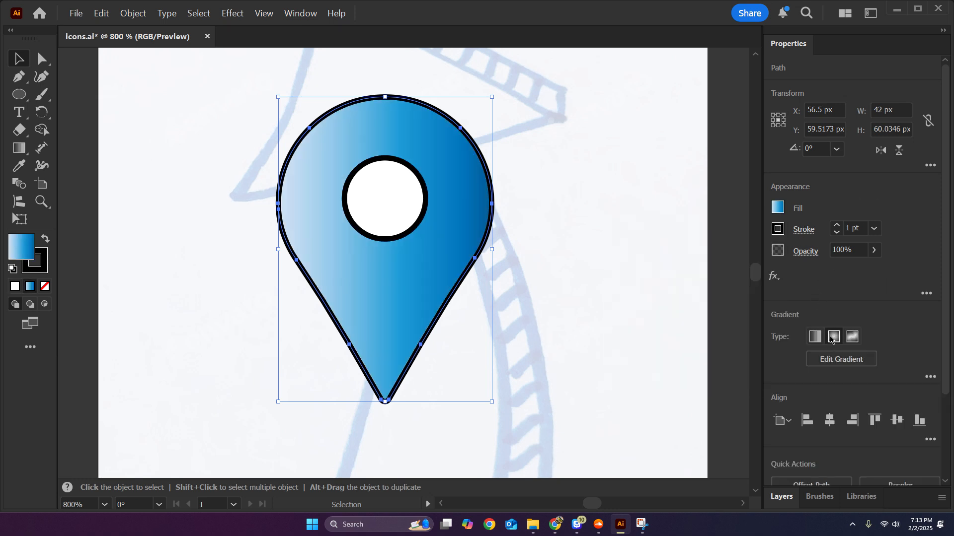
left_click(834, 336)
left_click(841, 359)
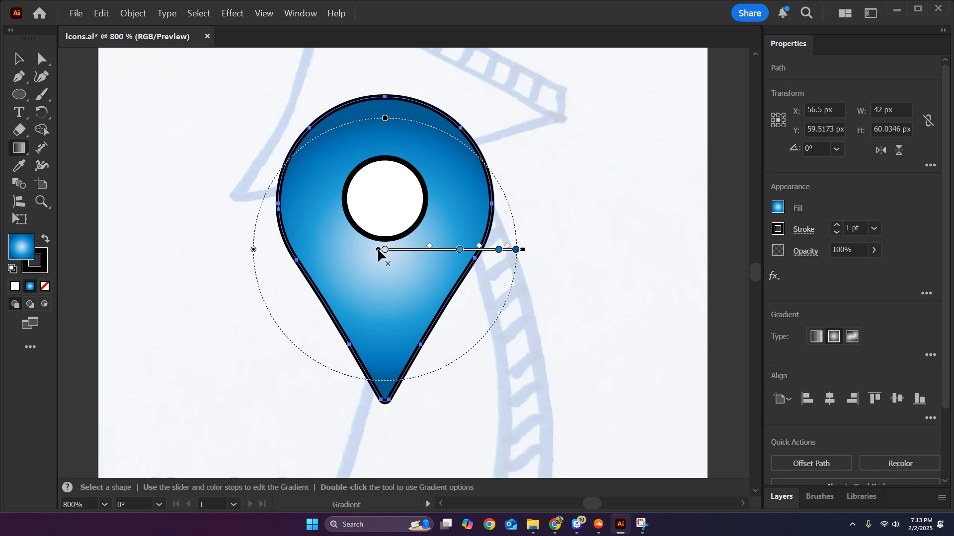
Redraw the radial gradient vertically so its light centre sits at the inner circle's upper edge and its dark end near the pin's tip.
left_click_drag(383, 388, 386, 153)
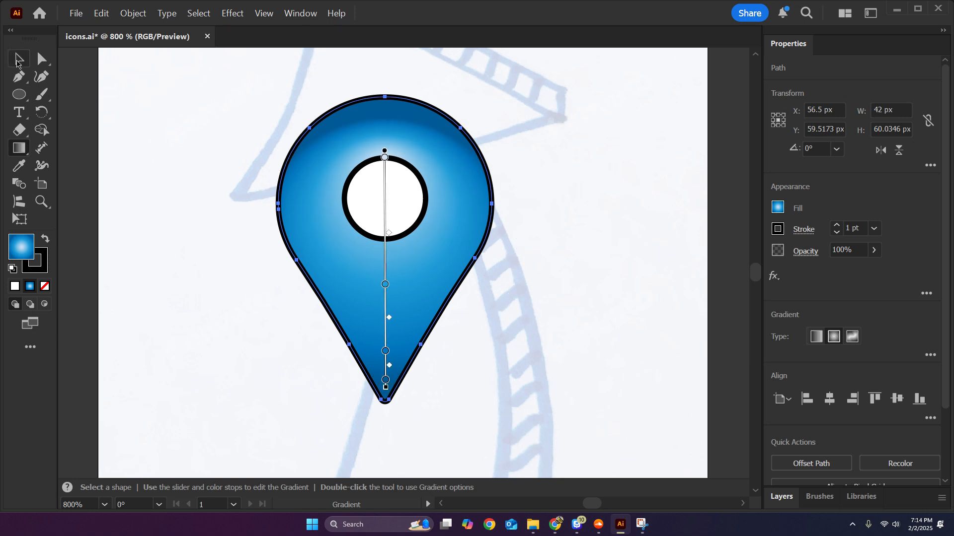
key("v")
left_click(589, 196)
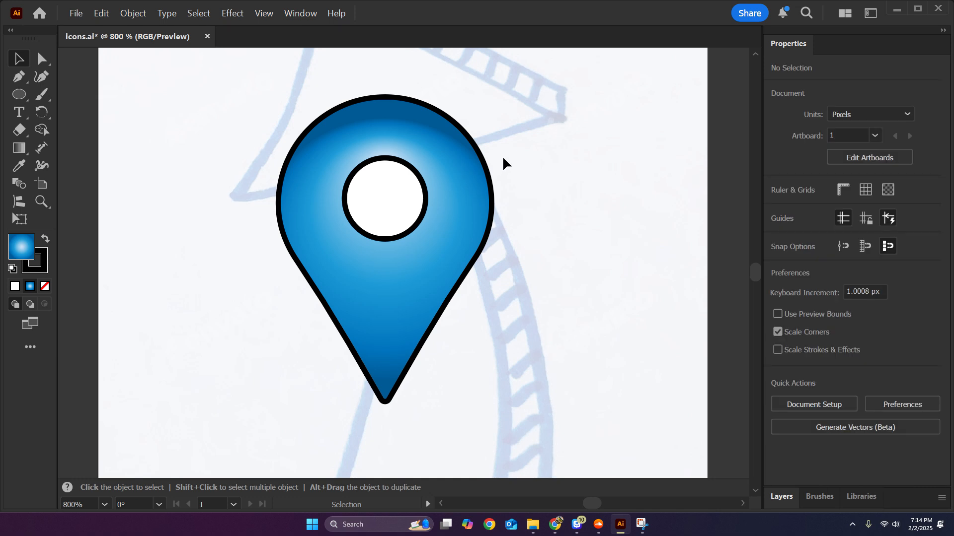
scroll(641, 258, "down", 1)
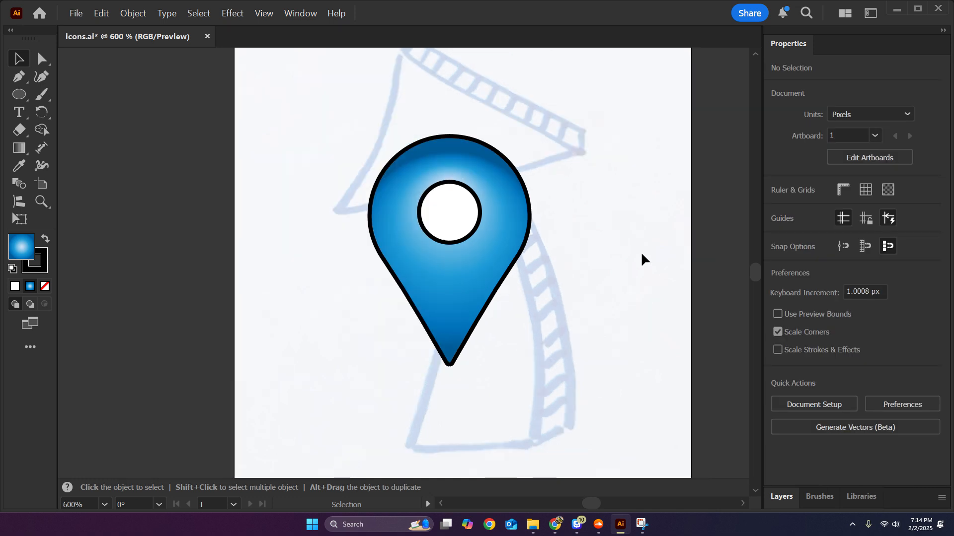
scroll(623, 273, "up", 1)
left_click(494, 224)
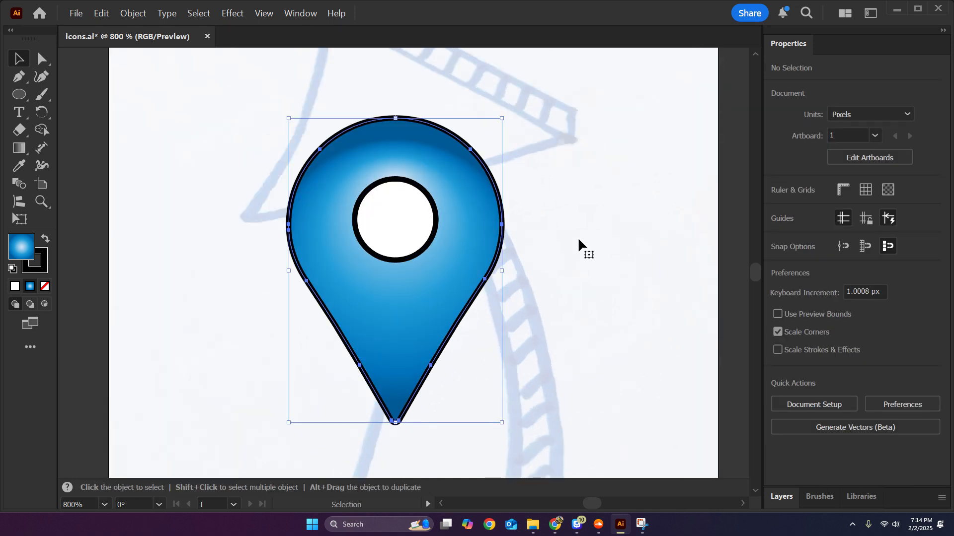
Undo the gradient fill on the pin, back to plain white.
key("ctrl+z")
key("ctrl+z")
key("ctrl+z")
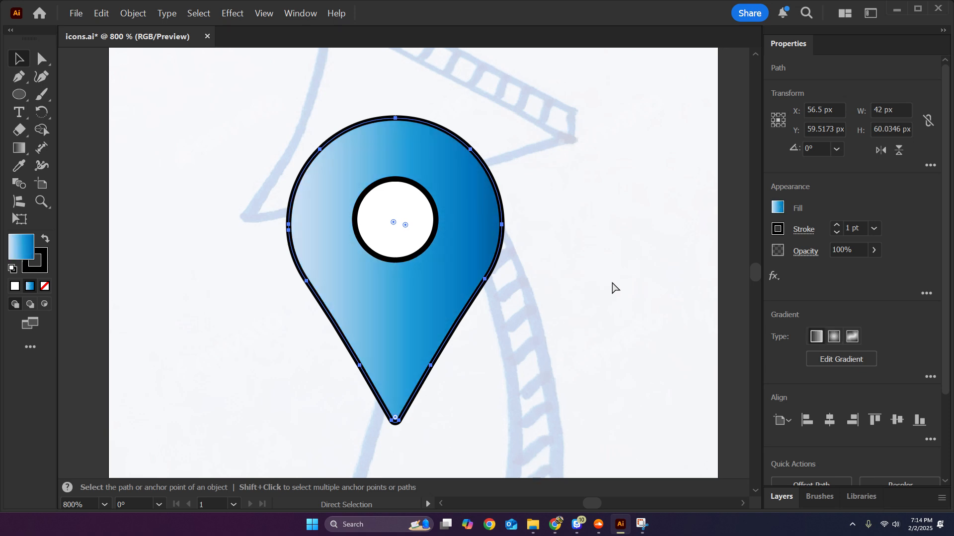
Cut the inner circle out of the pin as a see-through hole with the Shape Builder tool.
left_click(394, 202, "shift")
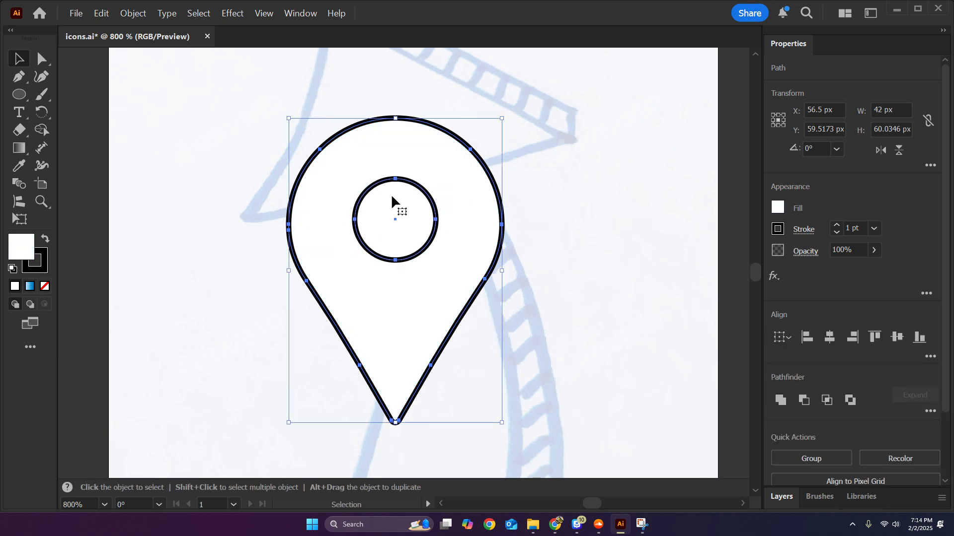
key("shift+m")
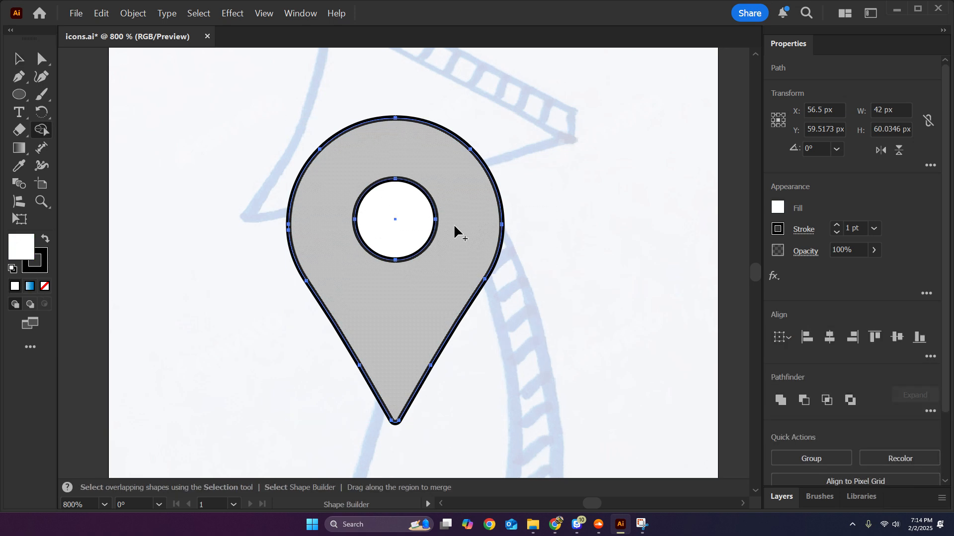
key("ctrl+8")
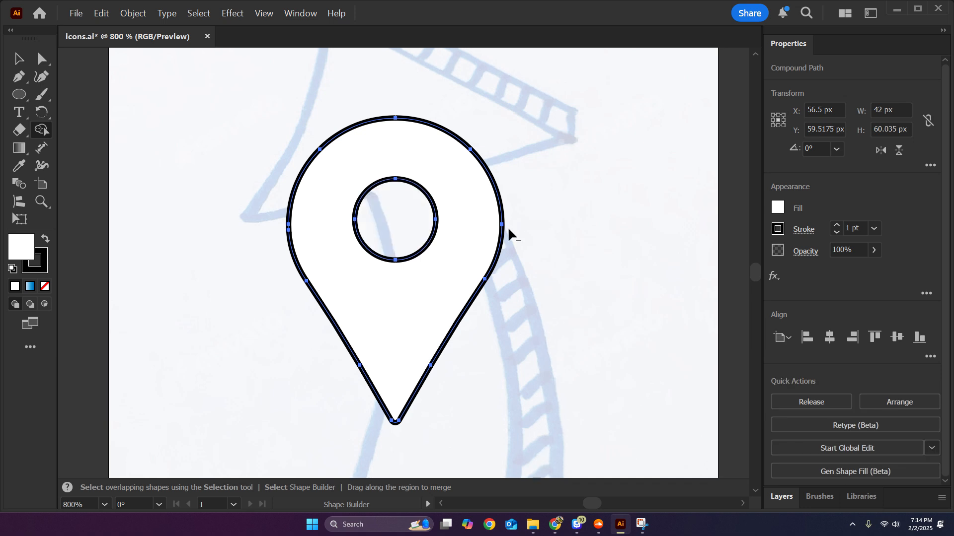
key("v")
key("ctrl+shift+a")
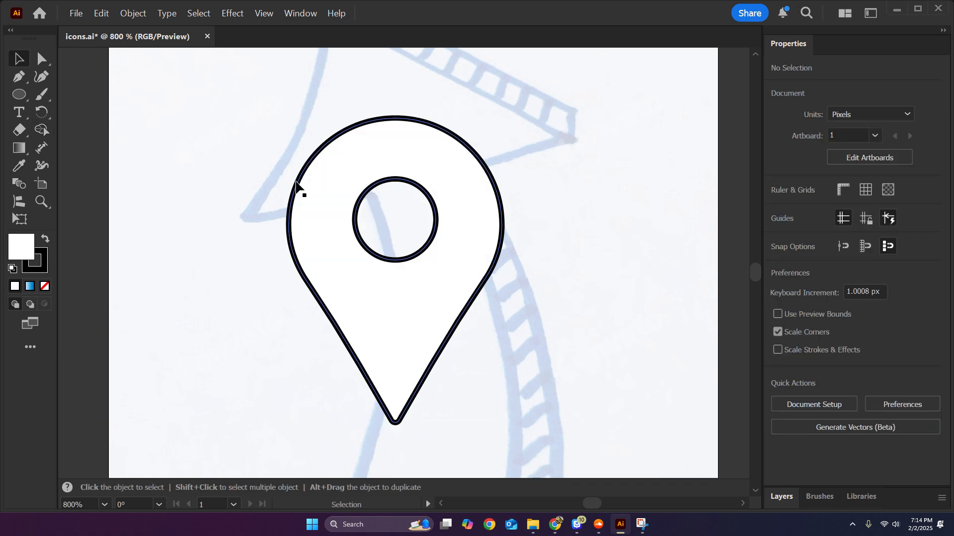
Fill the holed pin with the blue gradient swatch, make it radial and show its gradient controls.
mouse_move(366, 280)
left_mouse_down()
mouse_move(94, 234)
mouse_move(79, 207)
mouse_move(365, 284)
left_mouse_up()
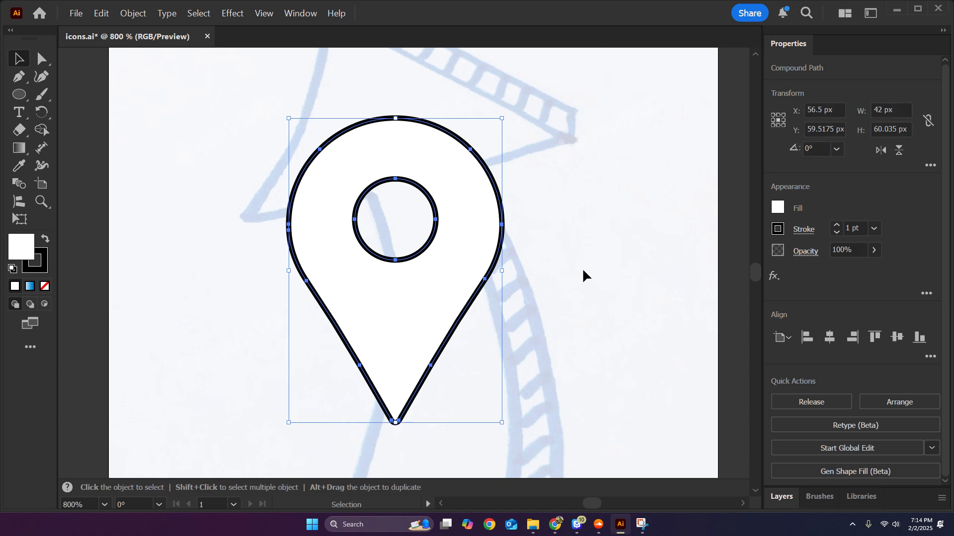
left_click(778, 208)
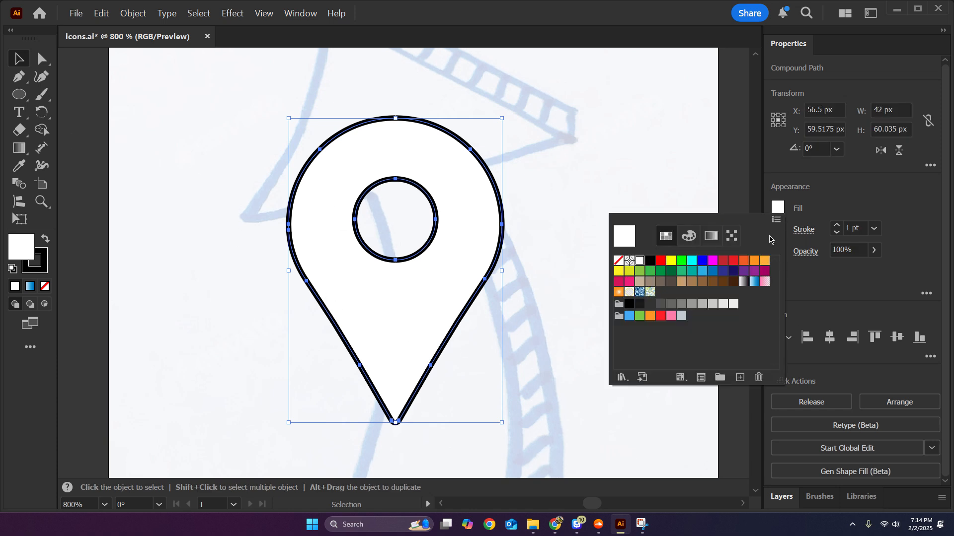
left_click(753, 282)
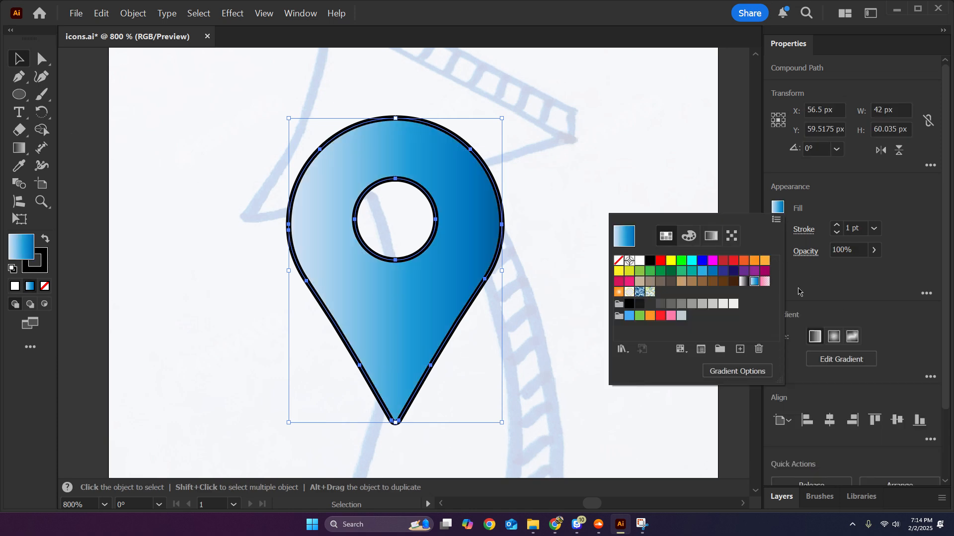
left_click(834, 337)
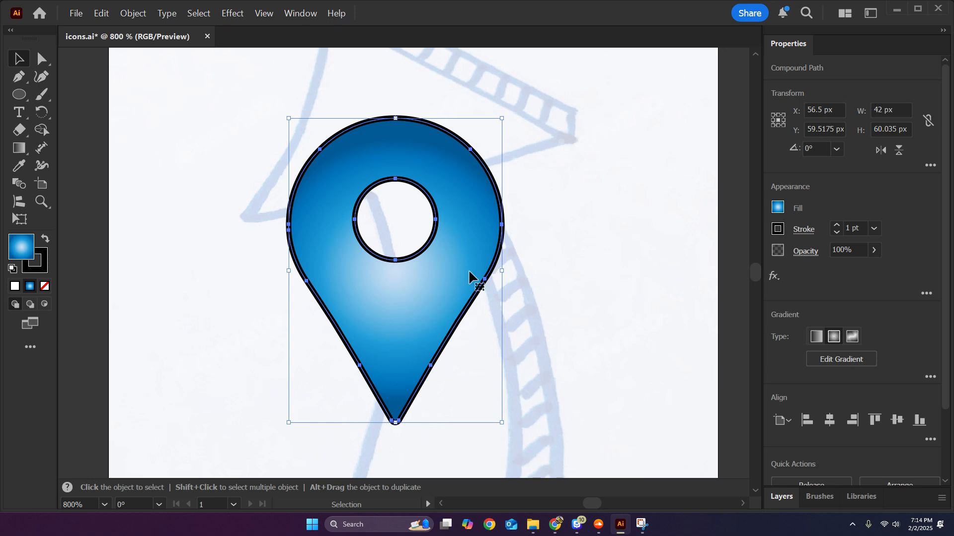
left_click(841, 359)
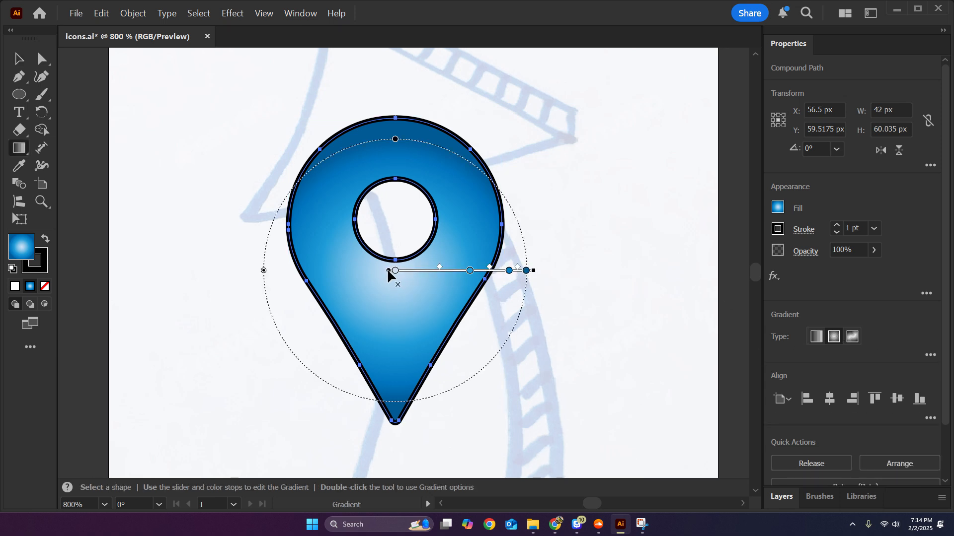
Adjust the radial gradient's centre, size and direction, keeping an enlarged gradient with its light centre just below the hole.
left_click_drag(388, 272, 396, 182)
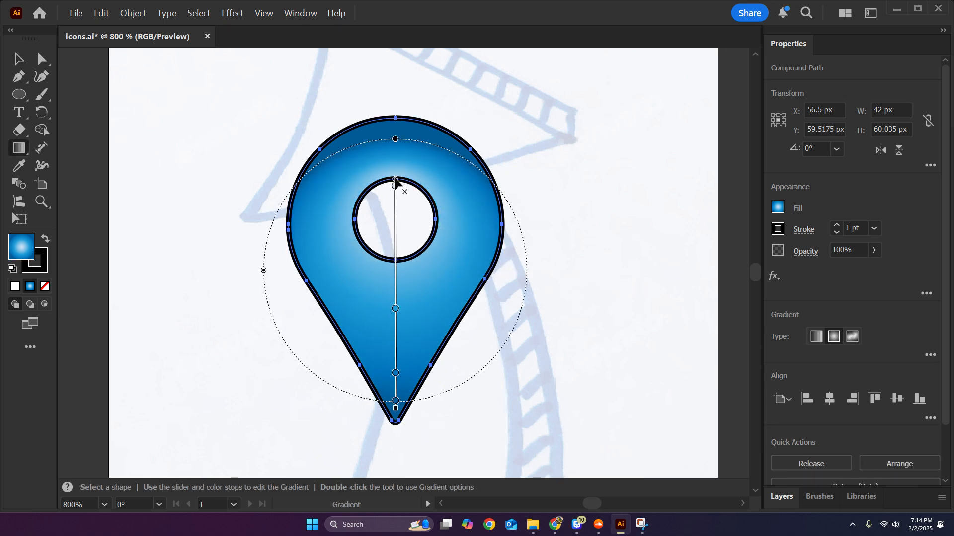
left_click_drag(395, 139, 396, 64)
left_click_drag(395, 150, 396, 225)
left_click_drag(266, 287, 526, 253)
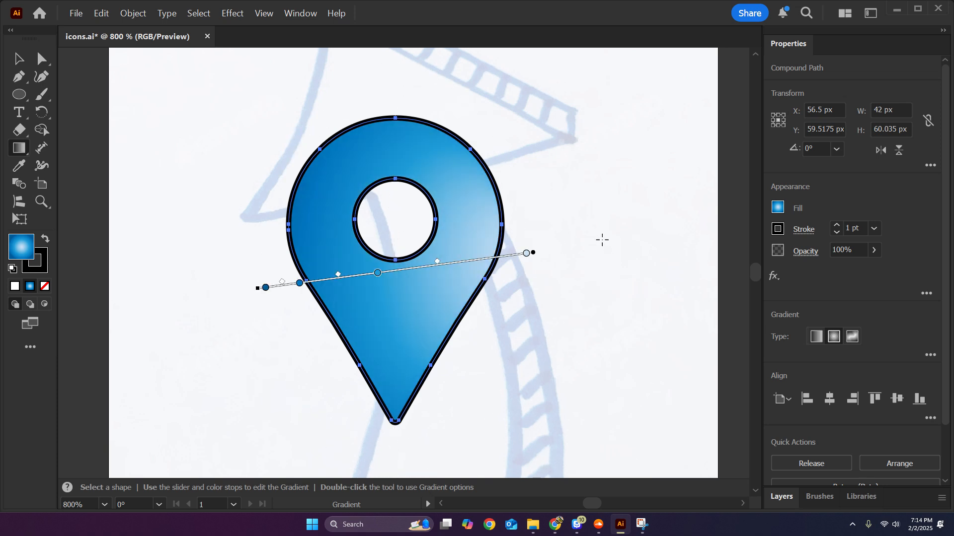
key("ctrl+z")
left_click(19, 59)
left_click(284, 142)
Move the pin off the artboard to the empty canvas on its left, at about X -31.5 px, Y 41.5 px.
scroll(541, 221, "down", 2)
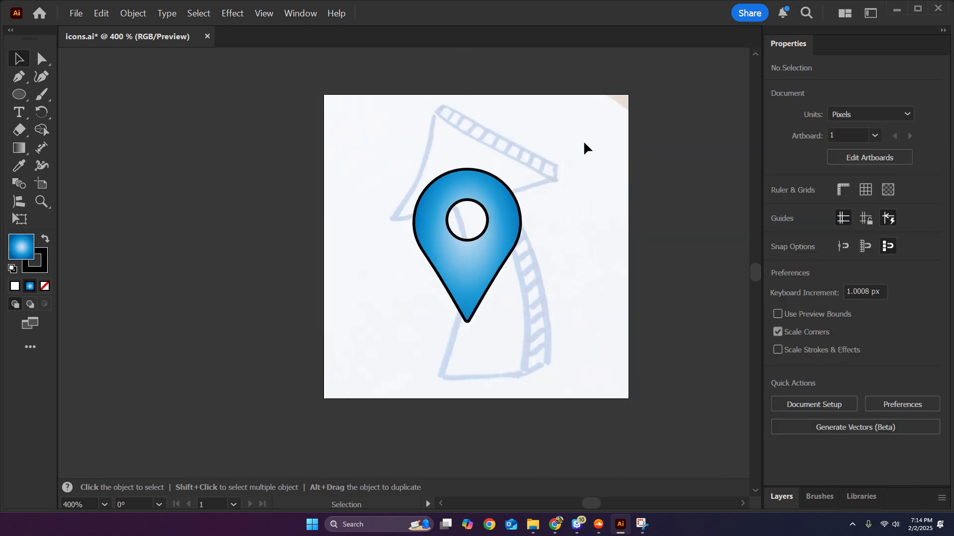
scroll(581, 149, "up", 2)
scroll(553, 204, "down", 1)
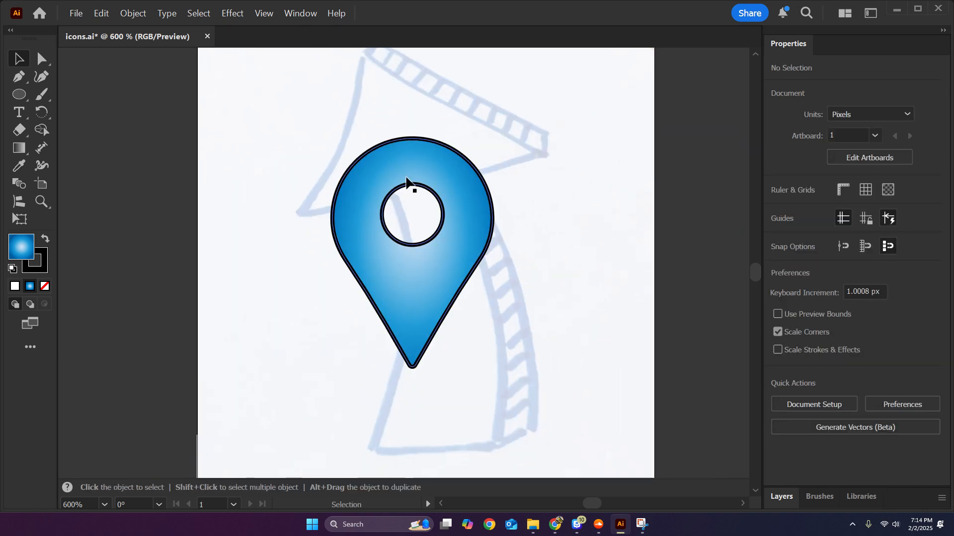
left_click_drag(294, 160, 237, 221)
left_click(609, 317)
scroll(492, 295, "down", 2)
scroll(237, 221, "up", 2)
Try a black Outer Glow effect on the pin with Screen mode, 75% opacity and 5 px blur.
left_click(232, 13)
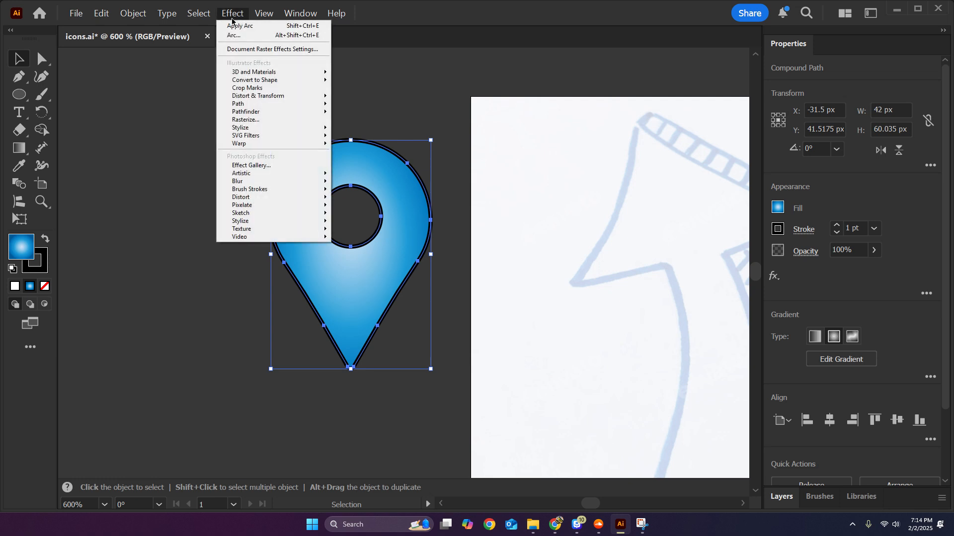
mouse_move(262, 144)
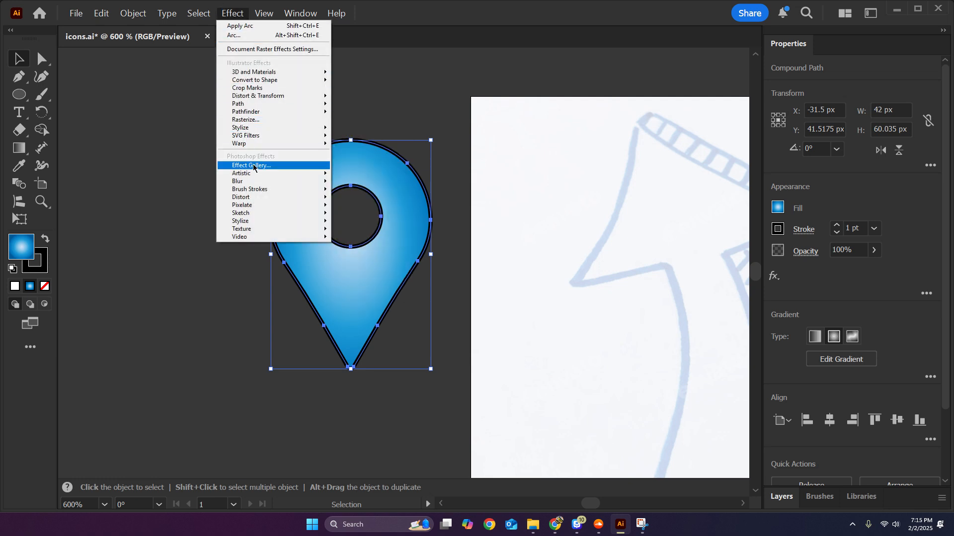
mouse_move(294, 107)
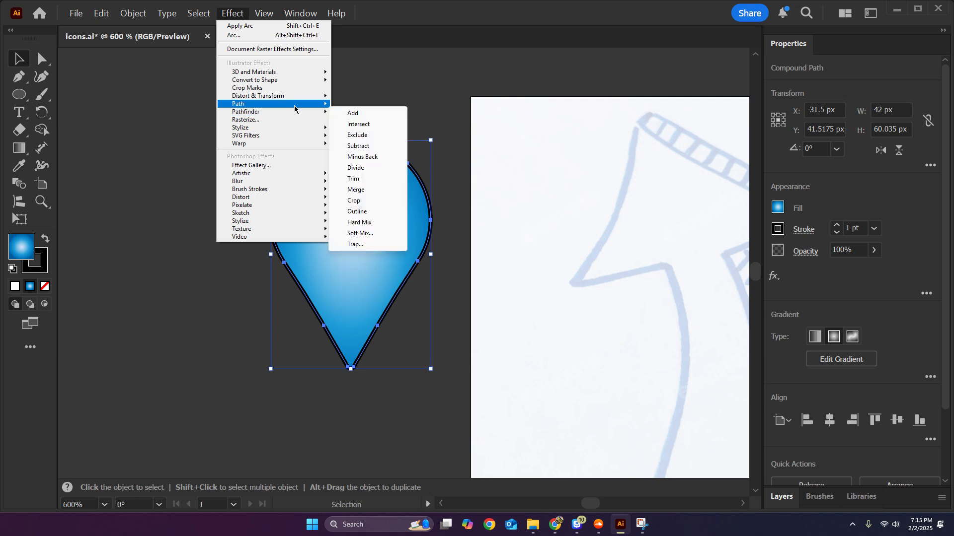
mouse_move(278, 128)
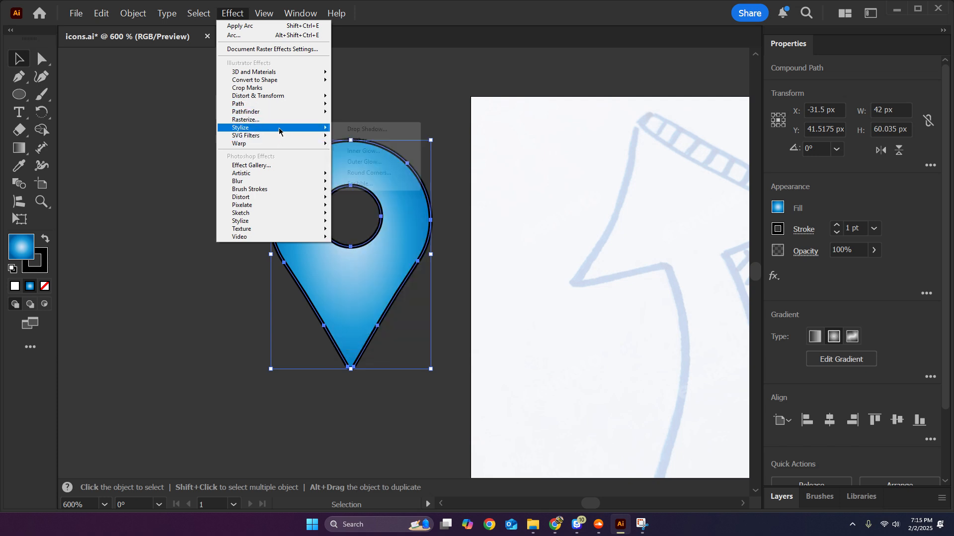
left_click(378, 162)
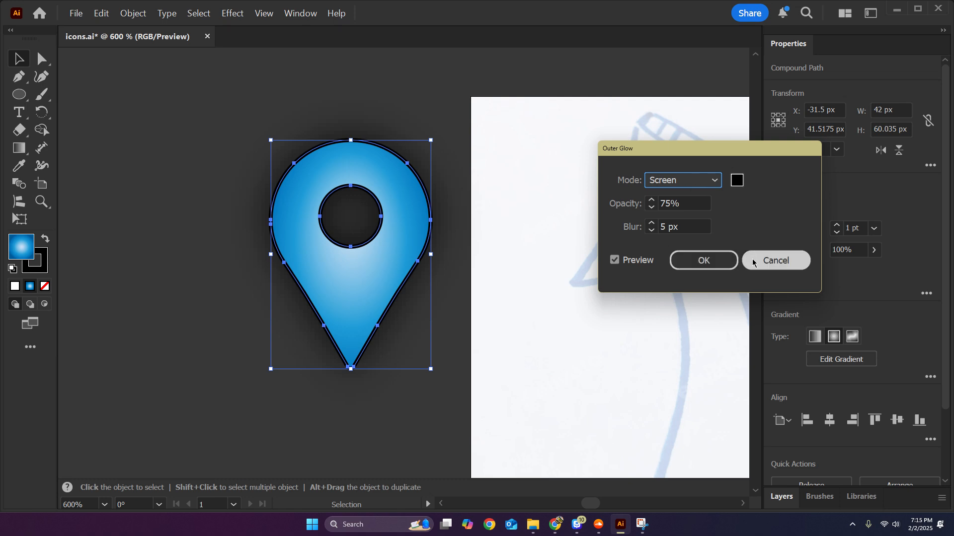
left_click(768, 265)
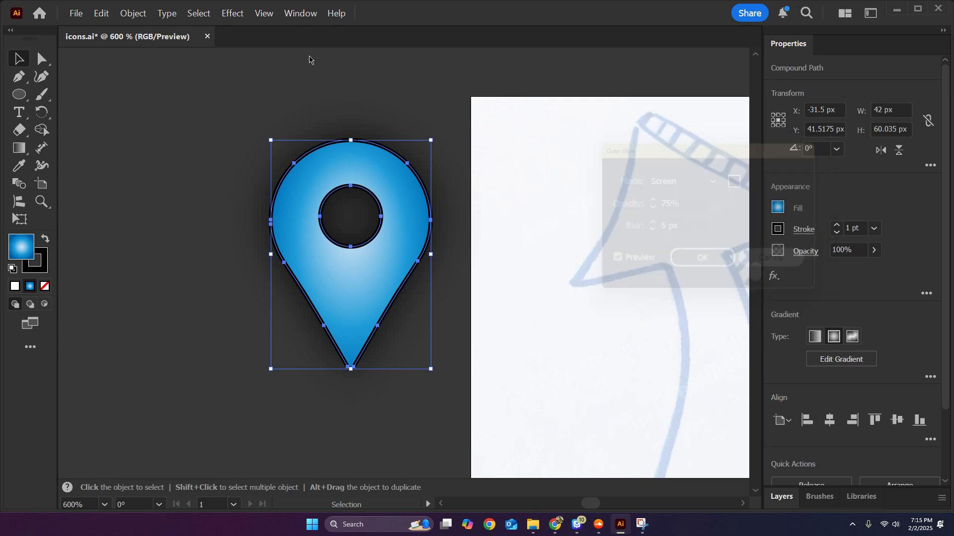
Try the Arc and Wave warp styles on the pin with vertical orientation and a -23% bend.
left_click(232, 13)
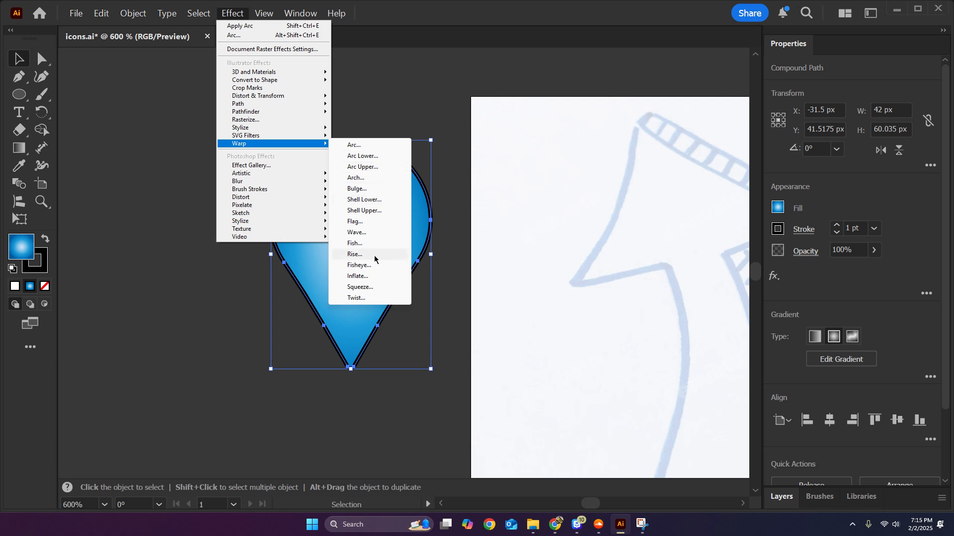
left_click(375, 151)
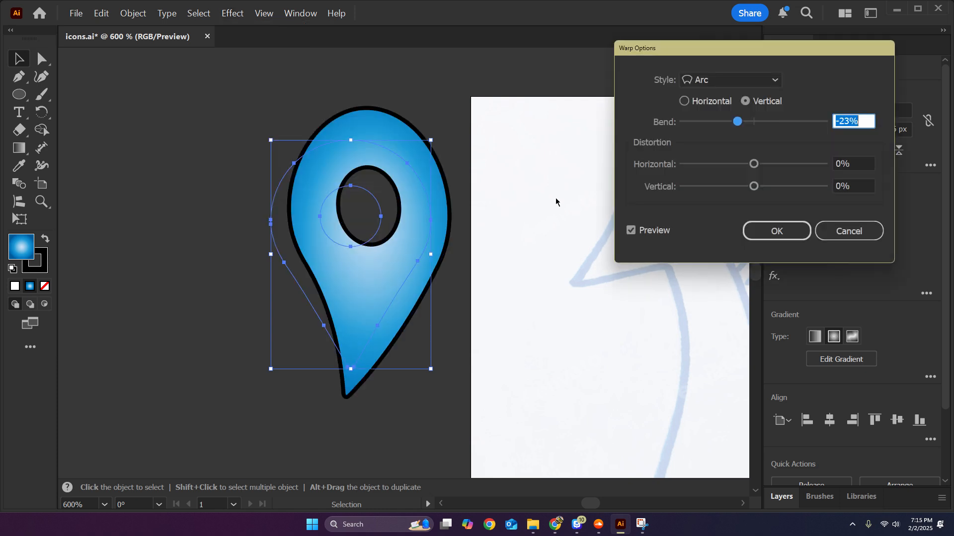
left_click(772, 80)
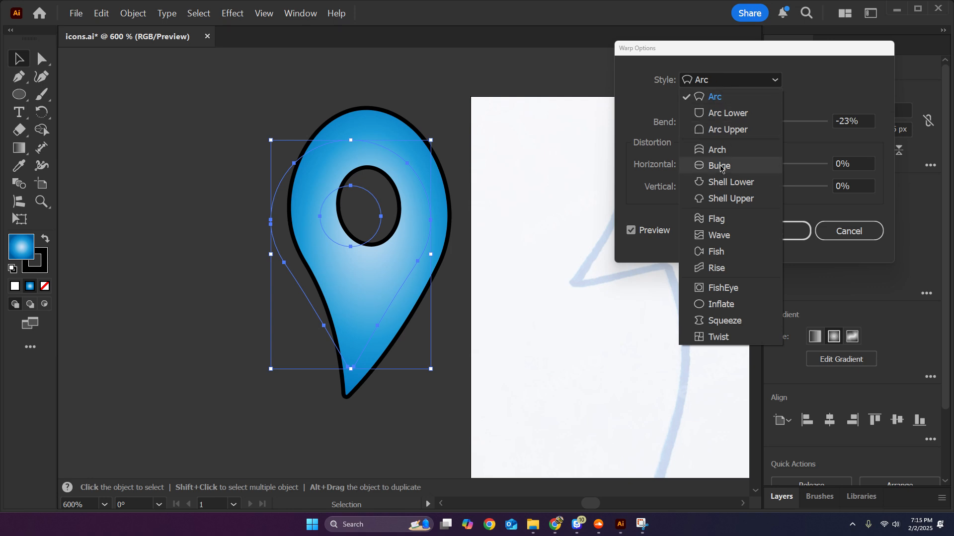
left_click(720, 239)
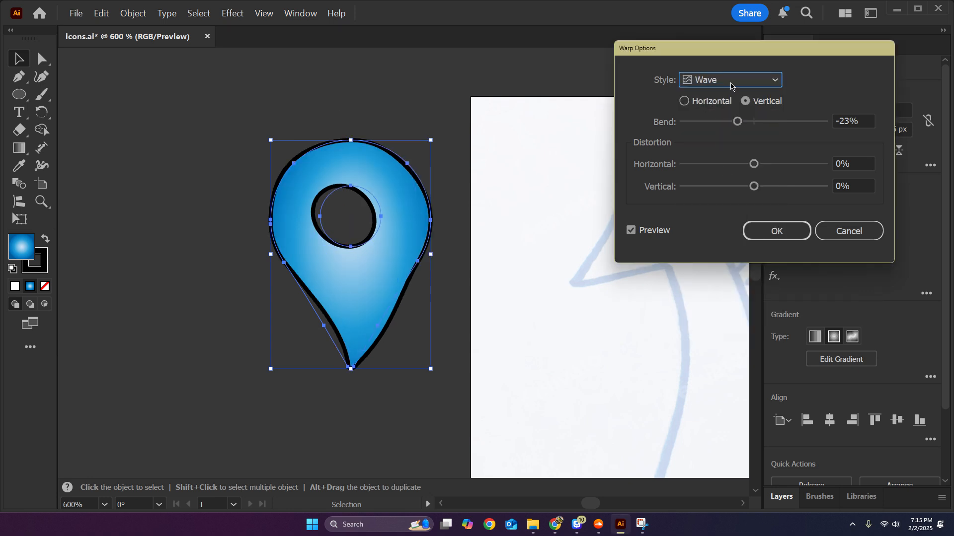
left_click(731, 84)
left_click(721, 337)
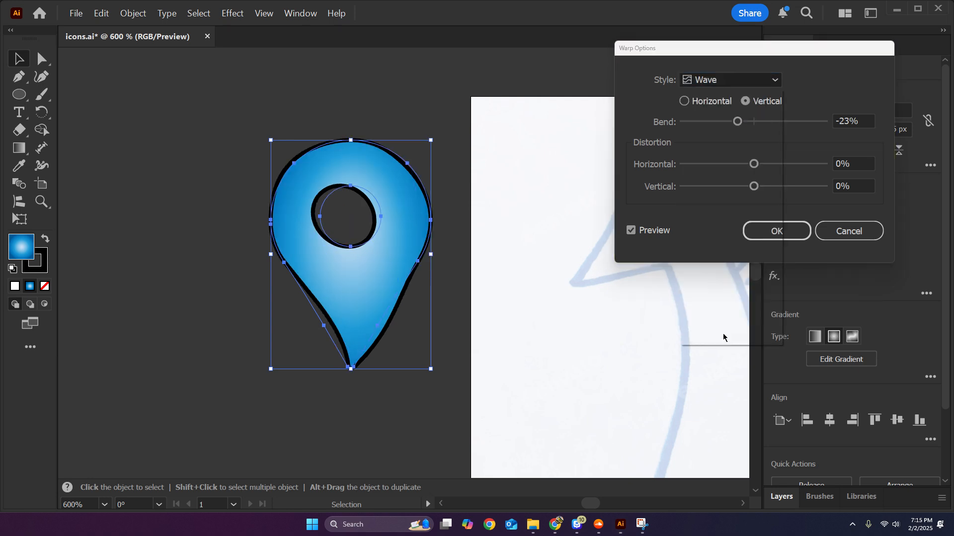
left_click(775, 231)
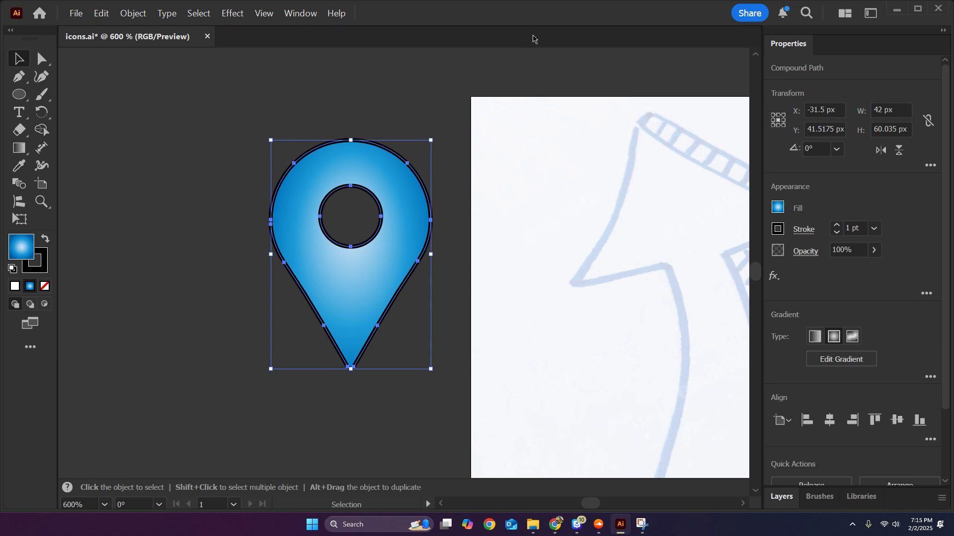
Try slanting the pin to the right with Free Transform, keeping its tip in place, and undo the distortion.
left_click(500, 181)
scroll(495, 221, "down", 1)
left_click_drag(553, 241, 347, 217)
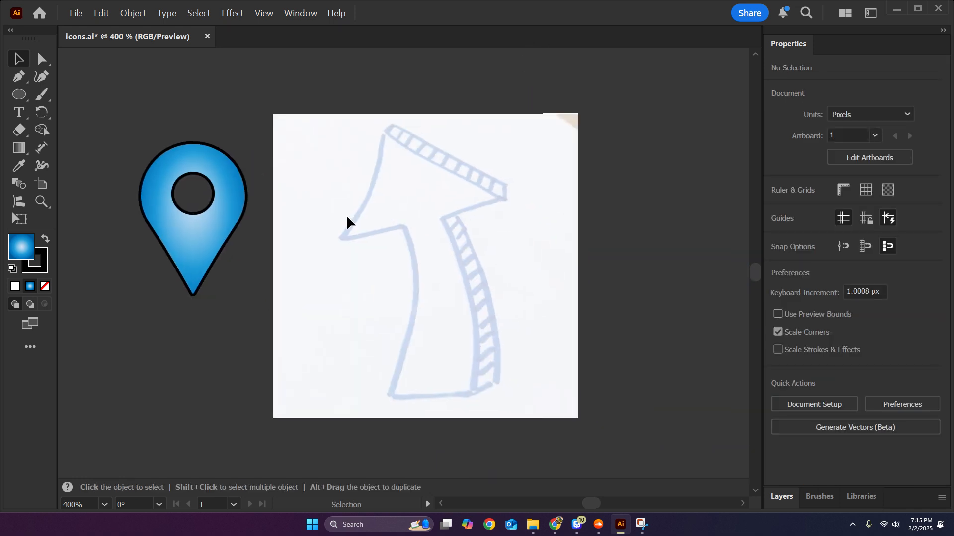
scroll(243, 246, "up", 1)
left_click_drag(223, 241, 373, 289)
left_click(373, 290)
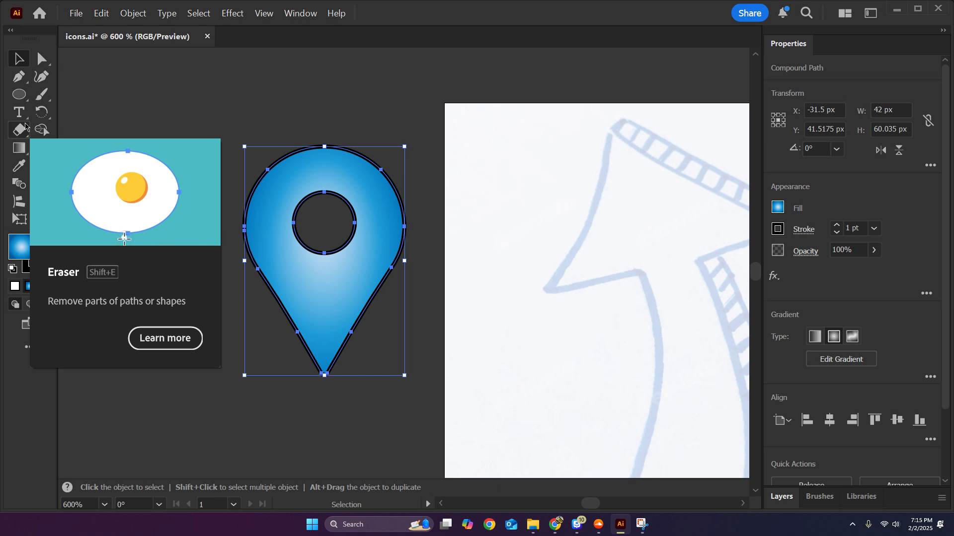
left_click(19, 219)
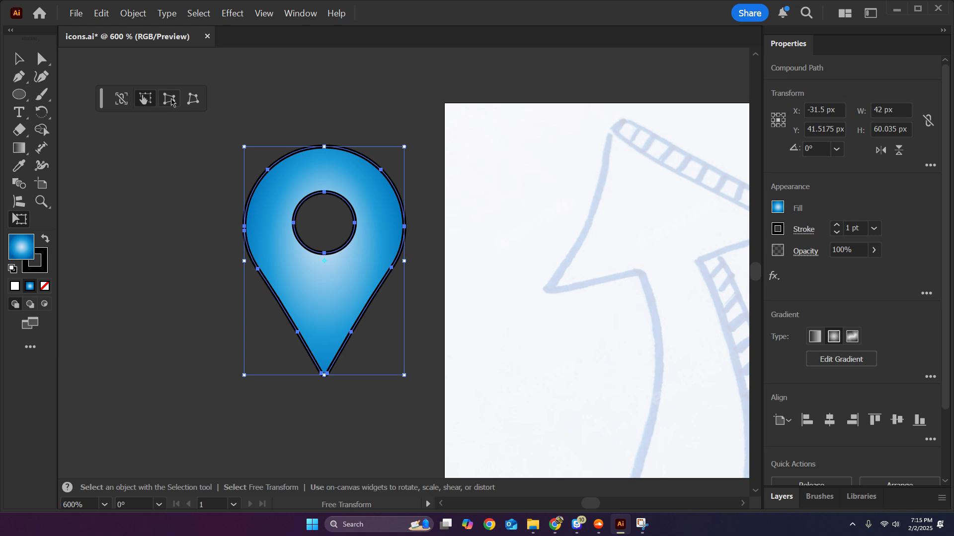
left_click_drag(323, 148, 450, 160)
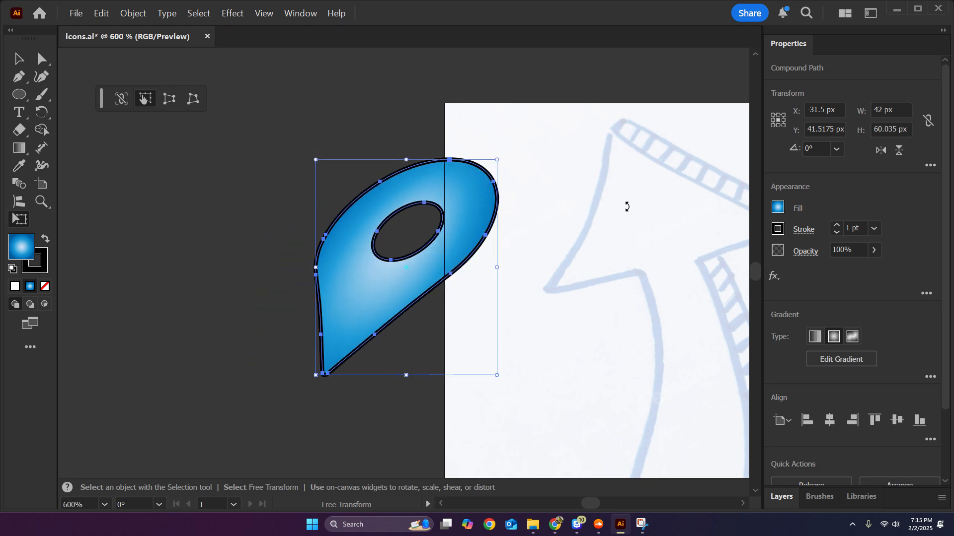
key("ctrl+z")
Try Free Transform's Perspective Distort on the pin by shortening its left side, and undo back to its position on the artboard.
key("e")
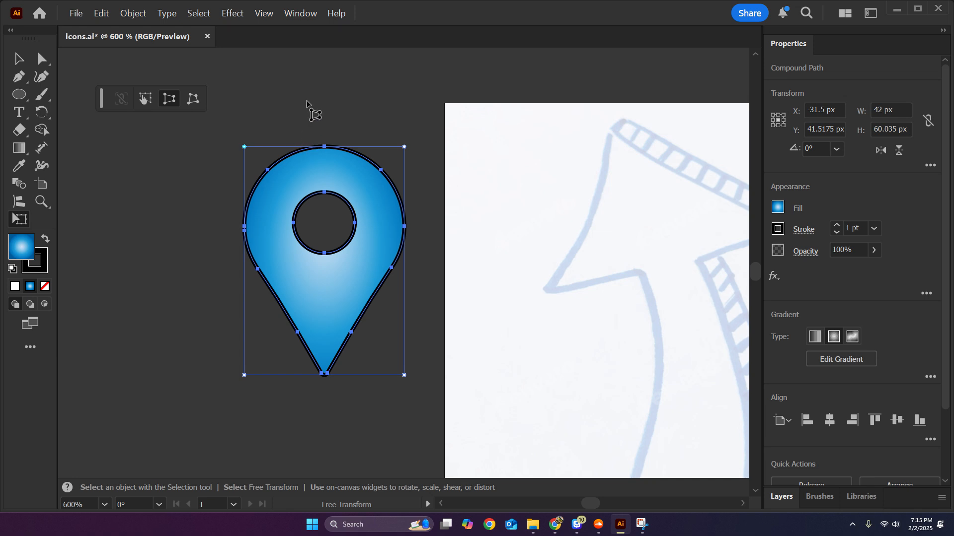
key("v")
key("e")
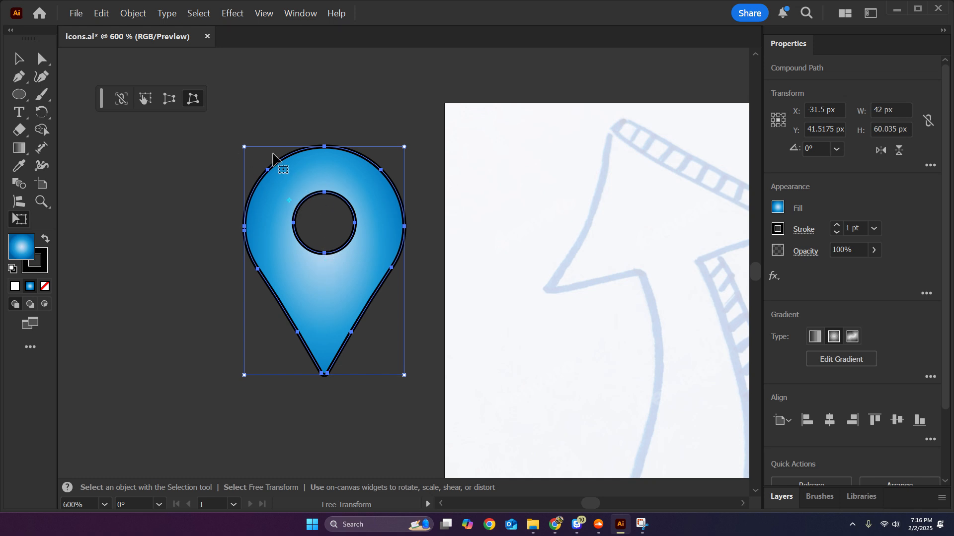
left_click(169, 99)
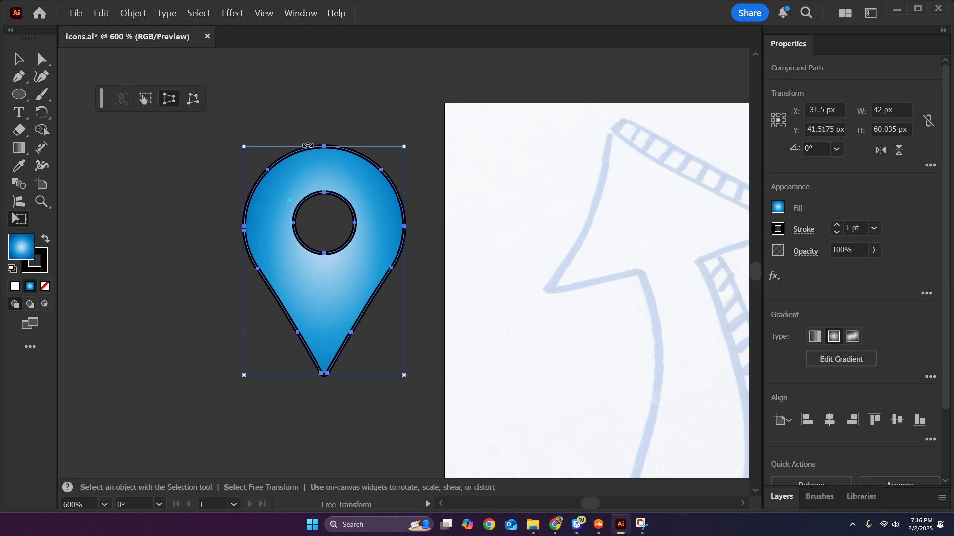
left_click_drag(243, 147, 244, 199)
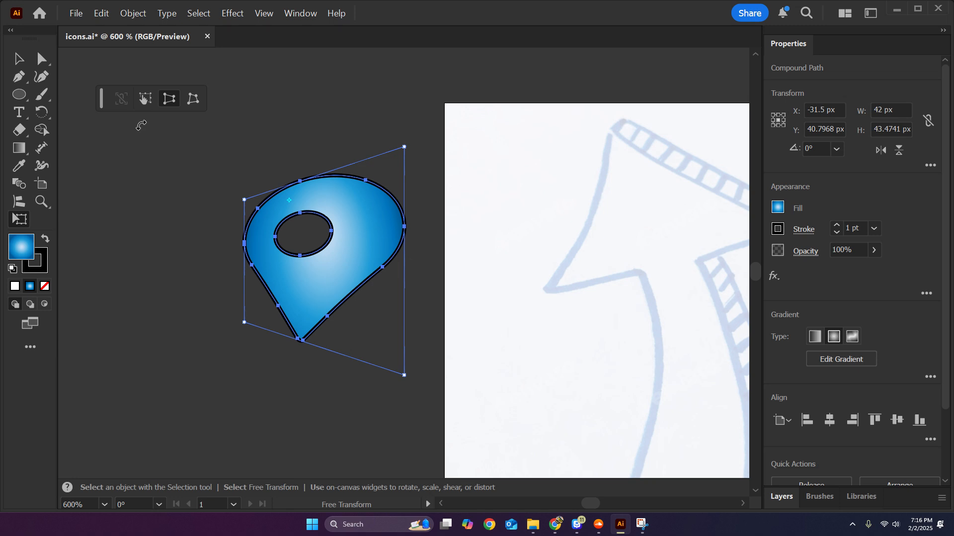
left_click(17, 60)
left_click(352, 149)
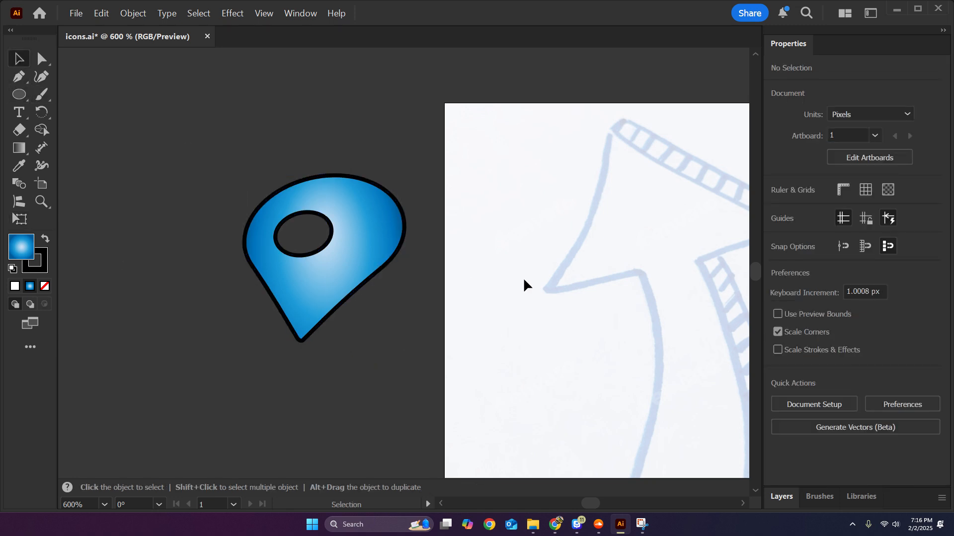
key("ctrl+z")
key("ctrl+z")
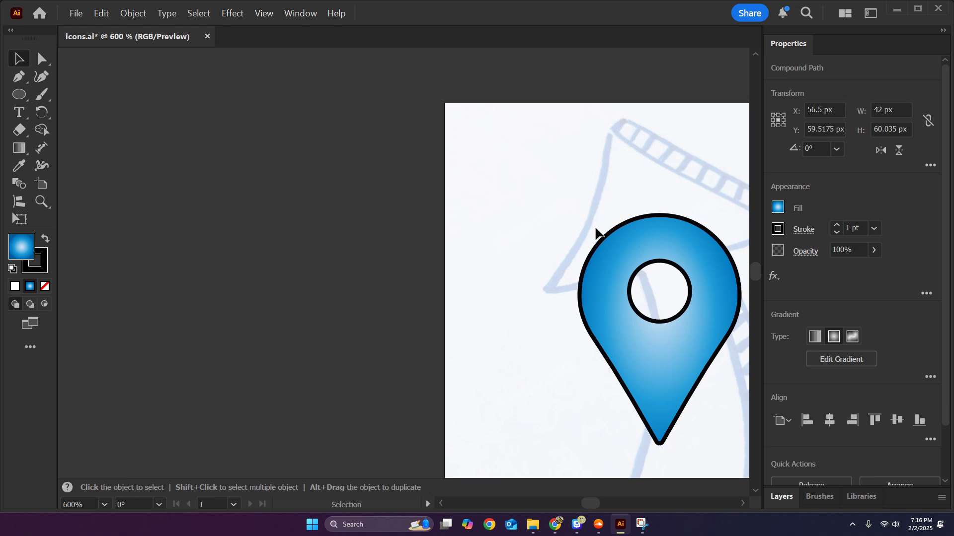
Move the upright pin off the artboard to the empty canvas on its left.
left_click(263, 164)
scroll(264, 164, "down", 1)
left_click_drag(336, 191, 620, 265)
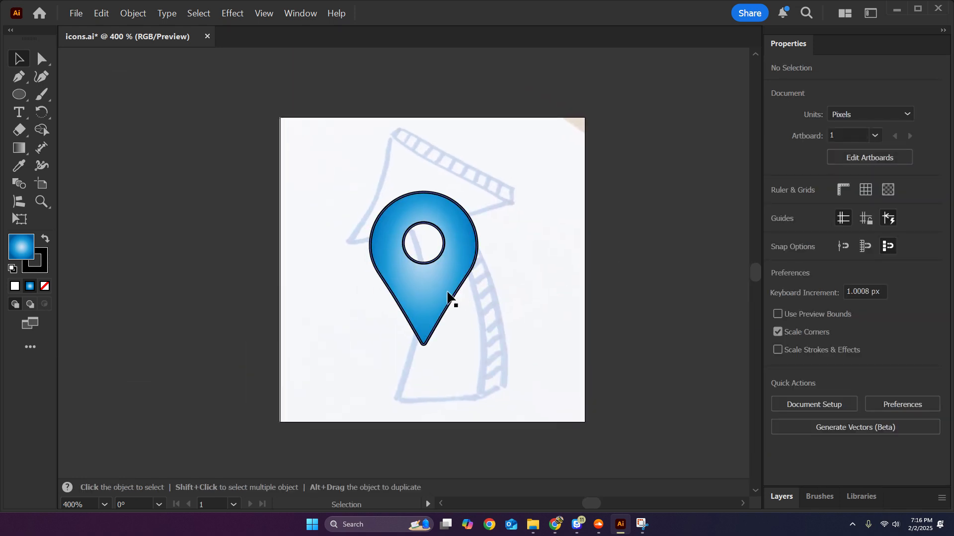
left_click_drag(447, 296, 236, 250)
left_click(438, 213)
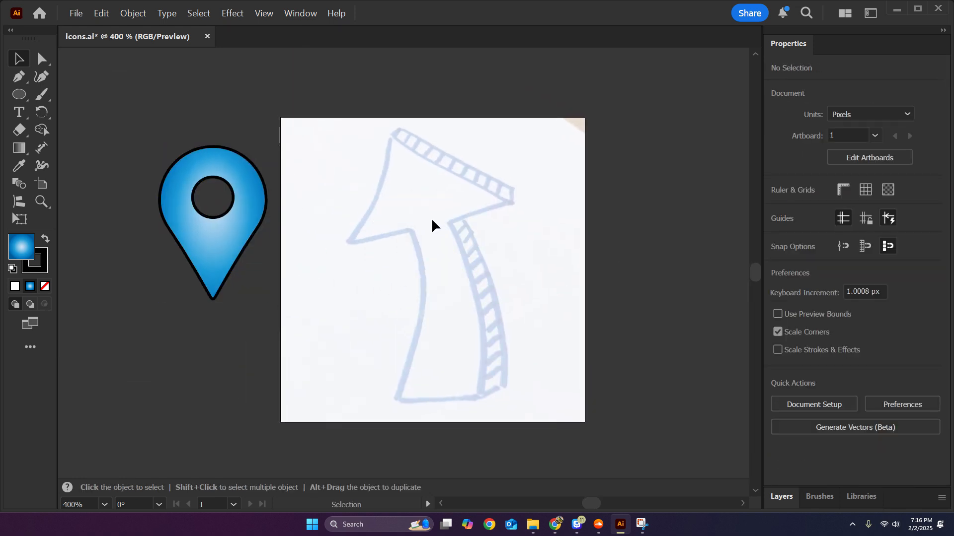
Create a three-sided polygon with a 50 px radius over the arrow sketch.
left_click_drag(482, 233, 446, 233)
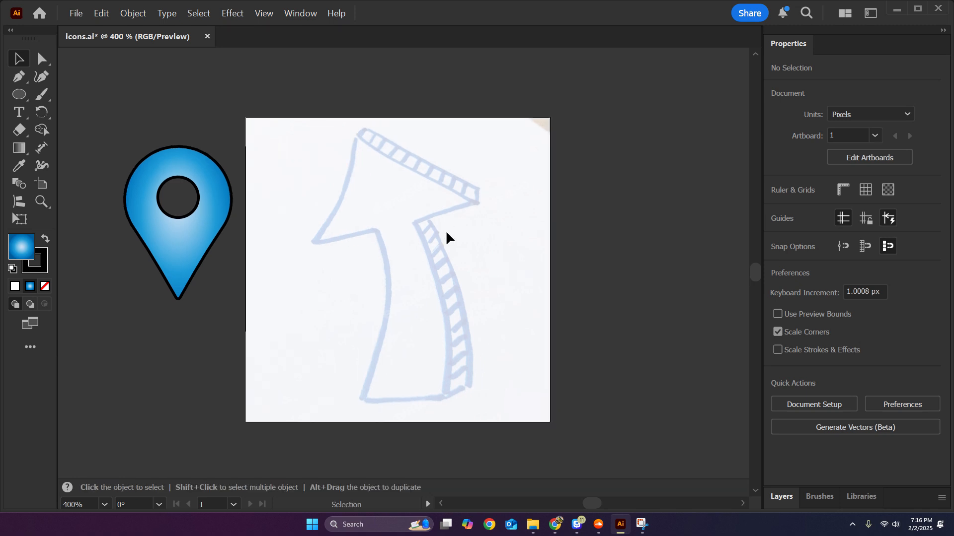
left_click_drag(19, 94, 75, 130)
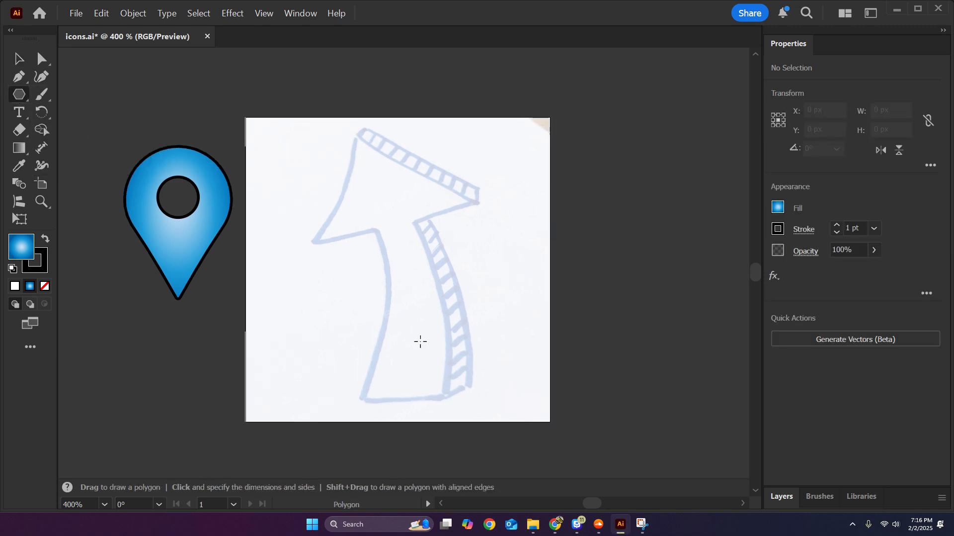
left_click(397, 213)
double_click(484, 277)
type("3")
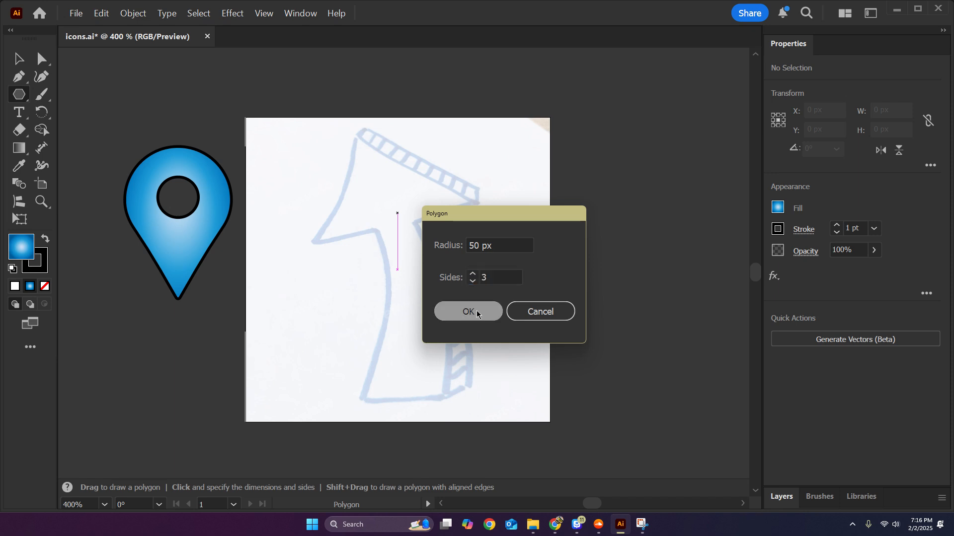
left_click(468, 311)
left_click(19, 60)
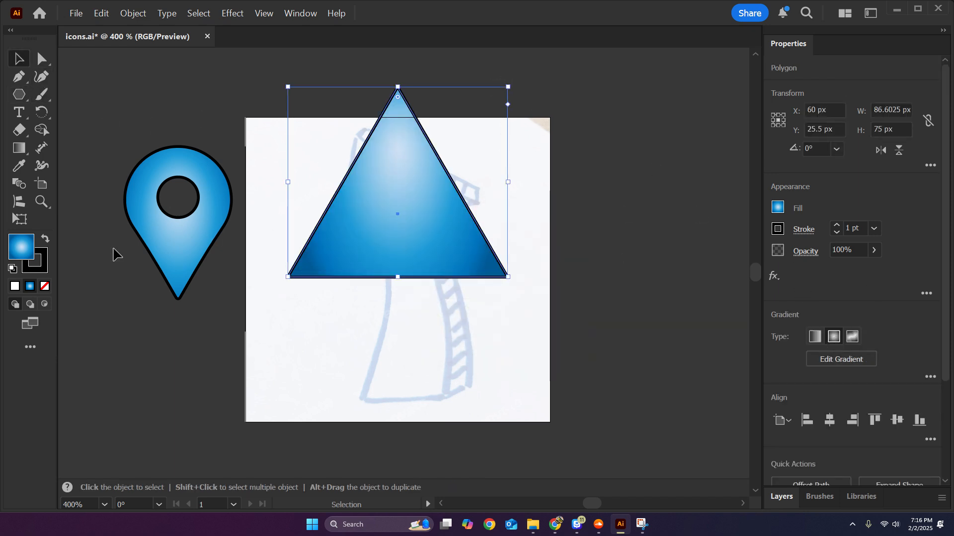
Fill the triangle with white and scale it down proportionally to roughly the size of the sketched arrowhead.
left_click(14, 287)
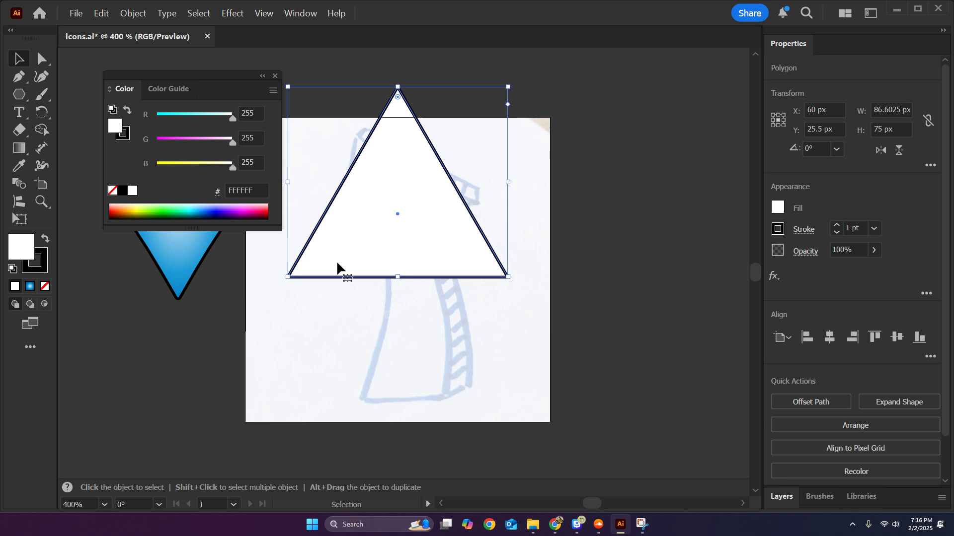
left_click(276, 80)
scroll(416, 214, "up", 1)
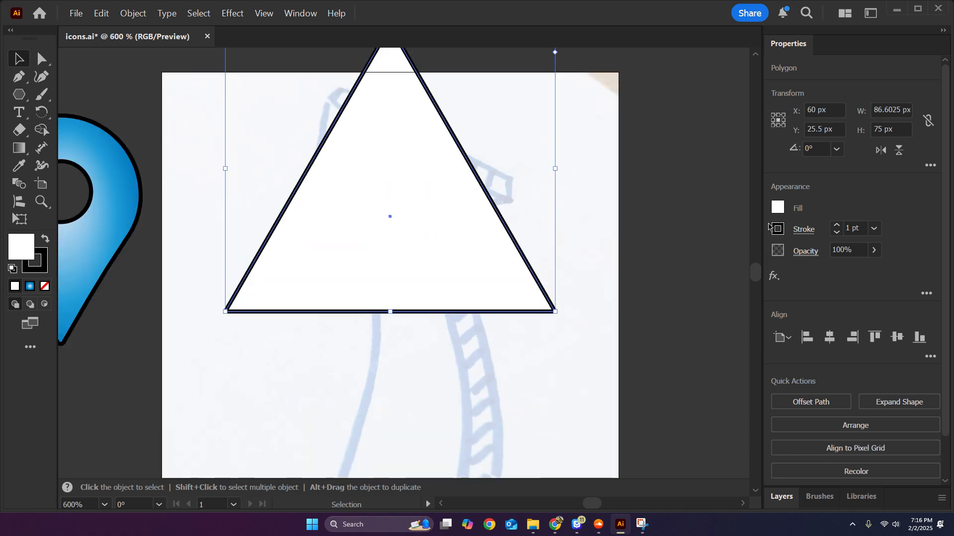
scroll(359, 290, "down", 1)
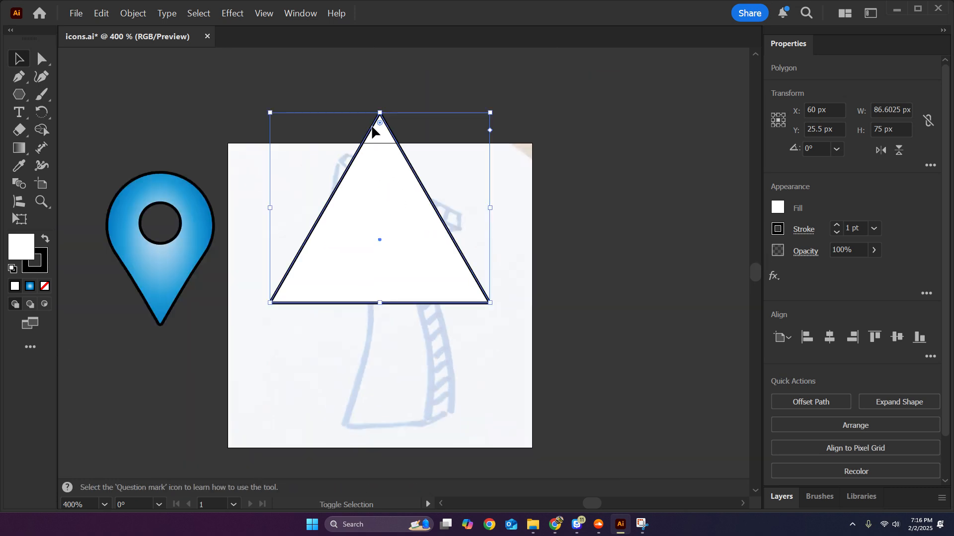
left_click_drag(380, 108, 381, 179)
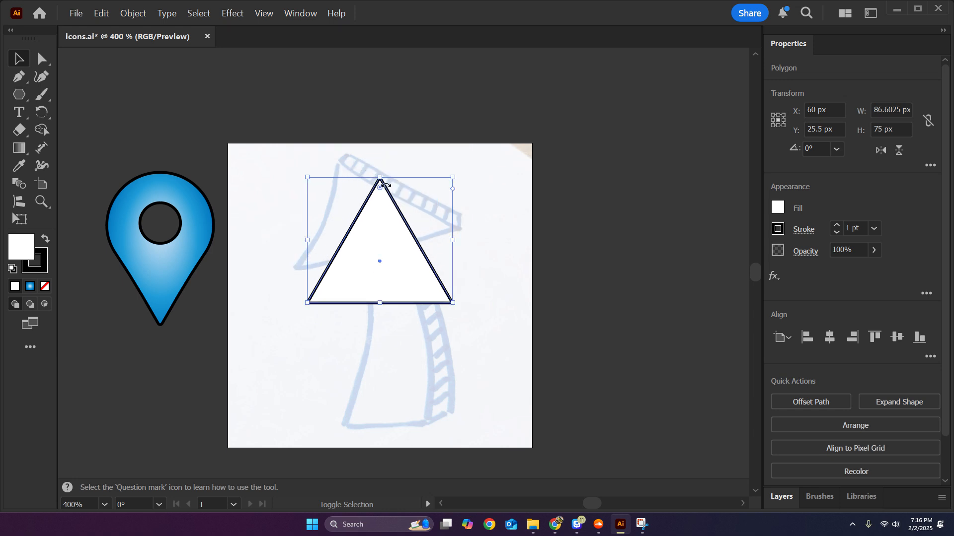
Draw a vertical rectangle of about 17 by 69 px as the arrow's shaft, overlapping the triangle's base.
scroll(425, 215, "up", 1)
left_click_drag(19, 95, 70, 94)
left_click_drag(368, 417, 432, 152)
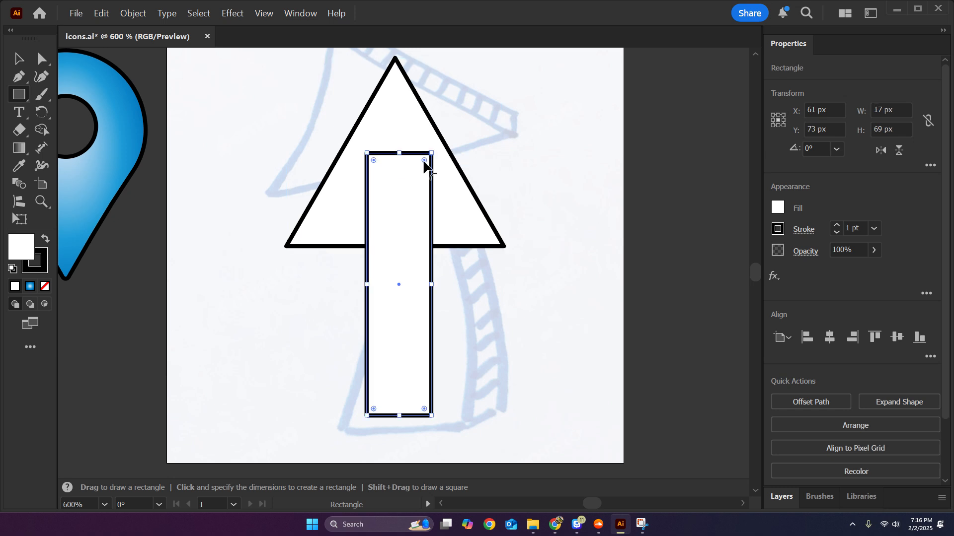
key("v")
left_click(557, 217)
Enlarge the shaft and the arrowhead triangle to match the sketch, flattening the triangle to about 65.4 by 47 px.
scroll(556, 217, "down", 2)
left_click_drag(555, 211, 531, 246)
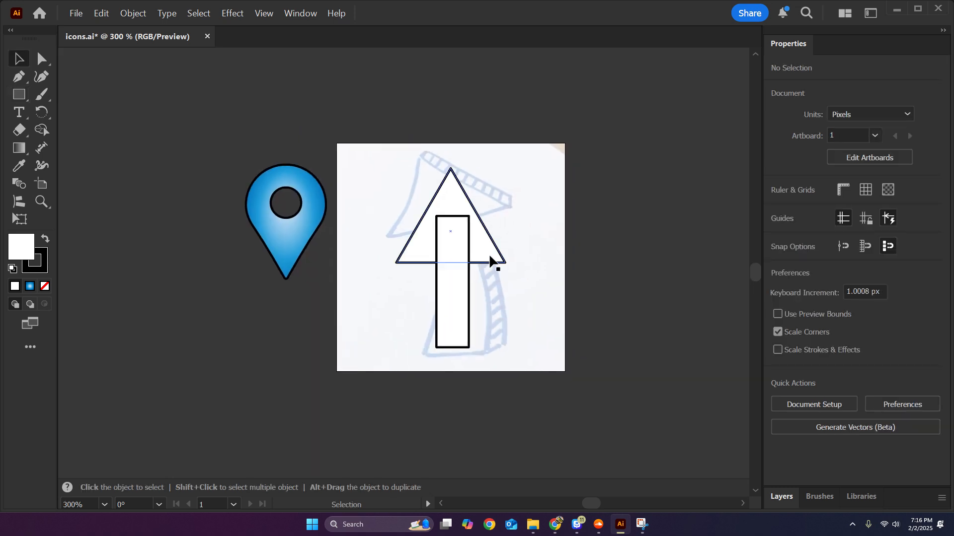
left_click_drag(373, 213, 461, 251)
left_click_drag(450, 341, 449, 356)
left_click(546, 266)
left_click(458, 255)
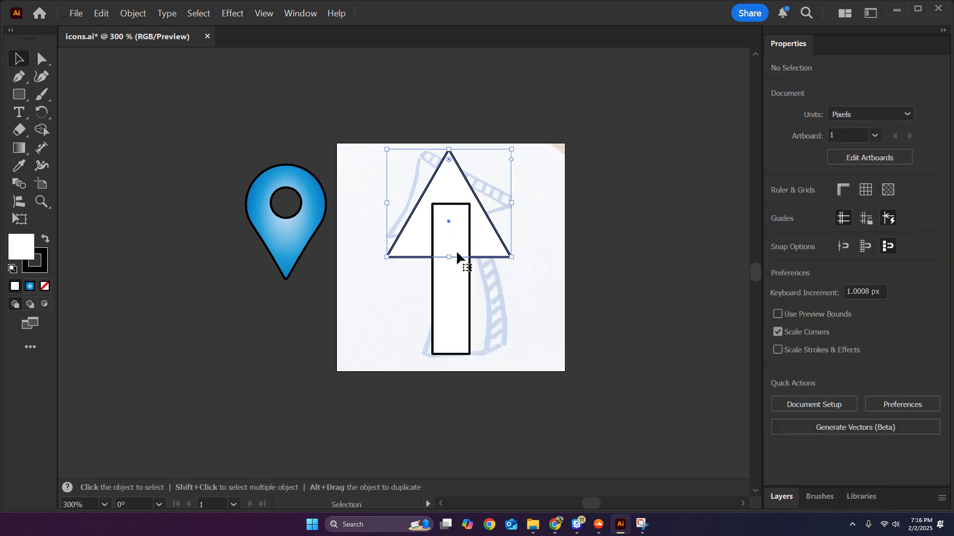
left_click_drag(449, 258, 456, 240)
left_click(528, 288)
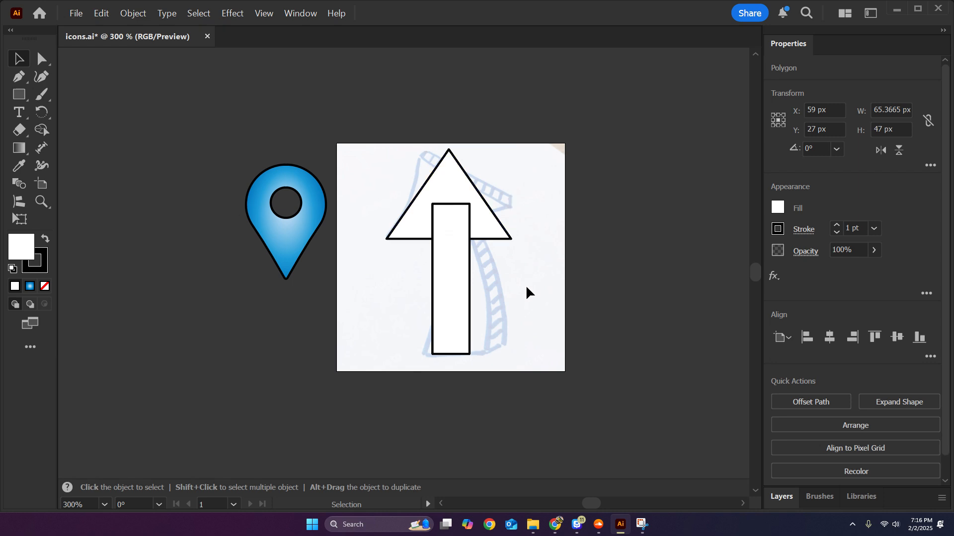
Align the triangle and the shaft rectangle horizontally by their centres.
scroll(527, 288, "up", 1)
left_click_drag(368, 287, 499, 192)
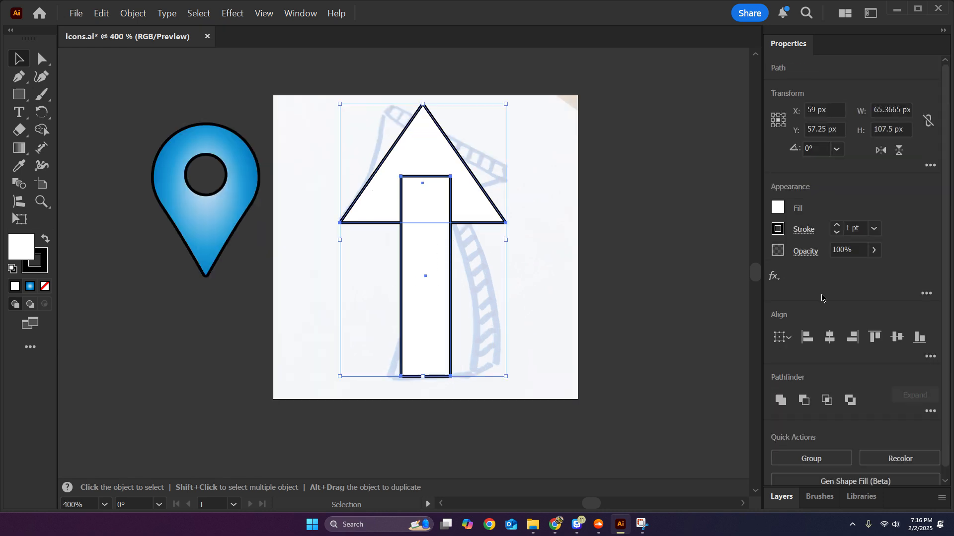
left_click(829, 337)
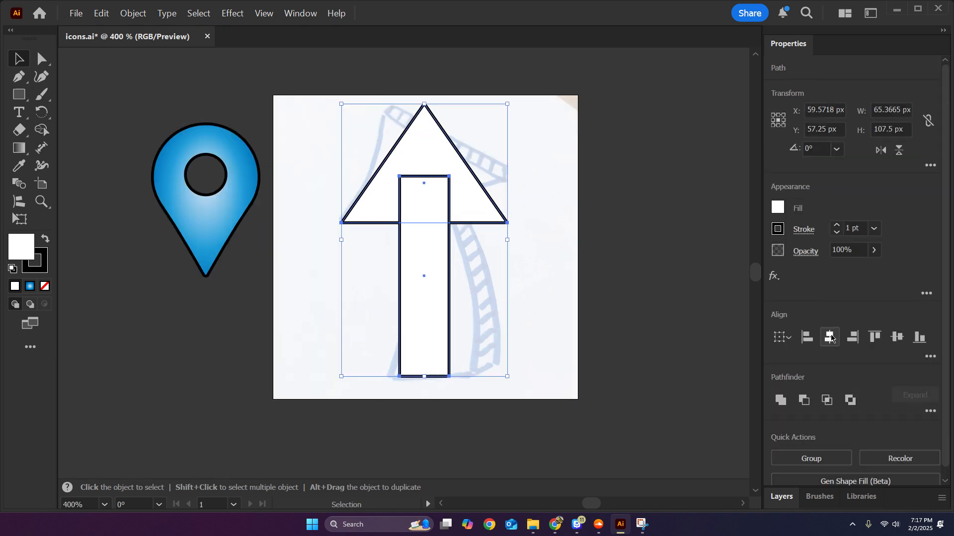
left_click(552, 271)
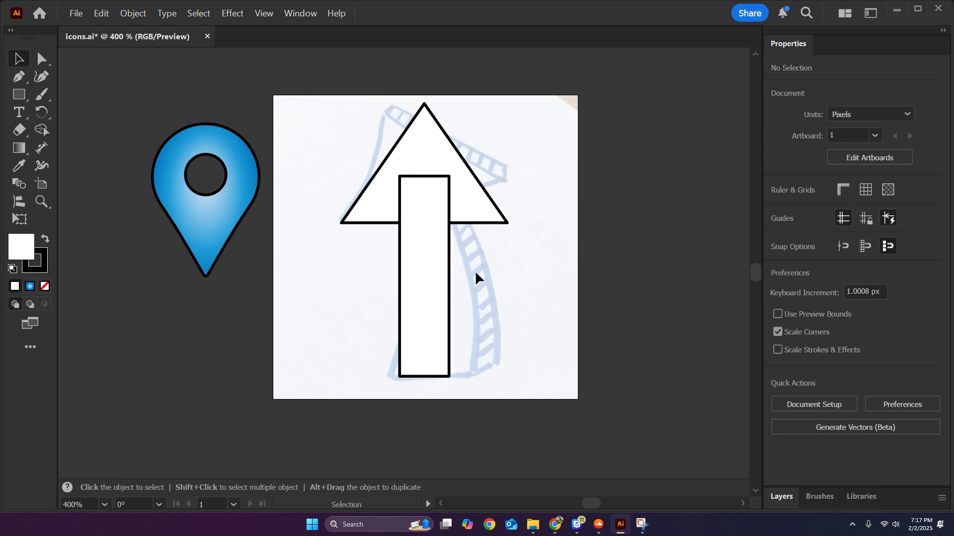
left_click_drag(364, 275, 607, 209)
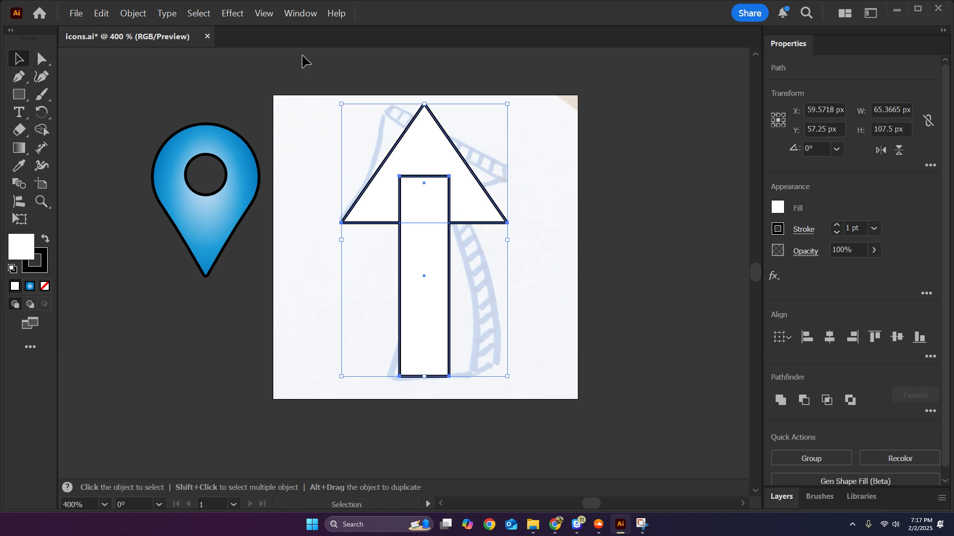
left_click(246, 14)
mouse_move(318, 143)
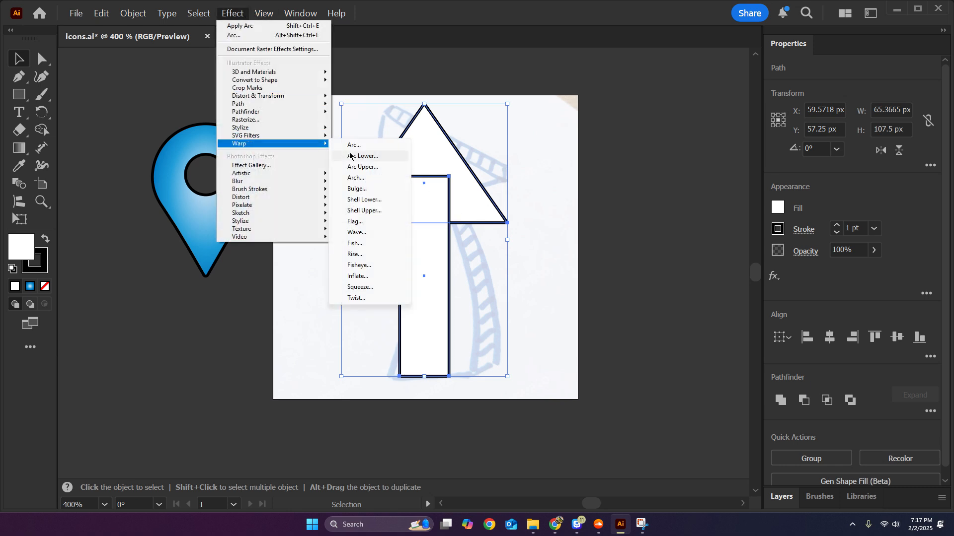
left_click(381, 145)
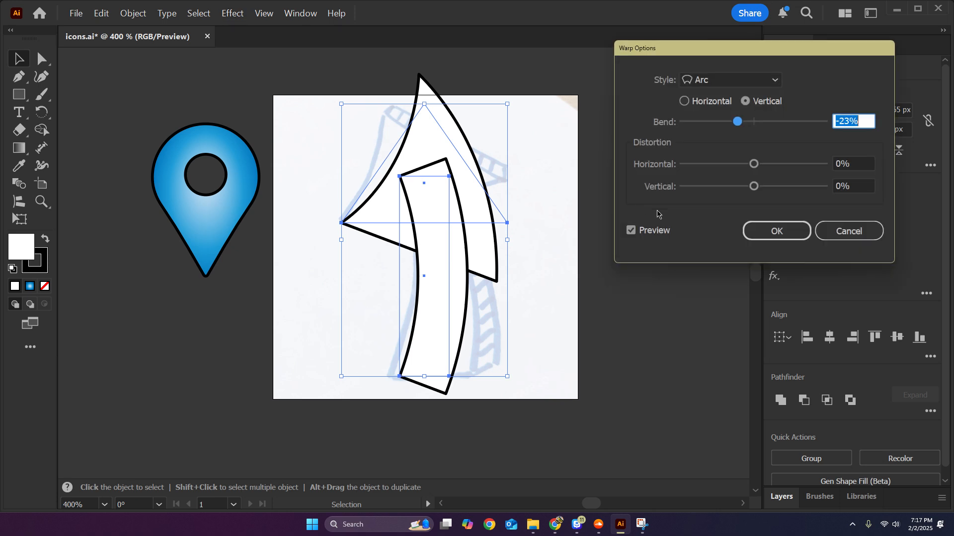
key("Escape")
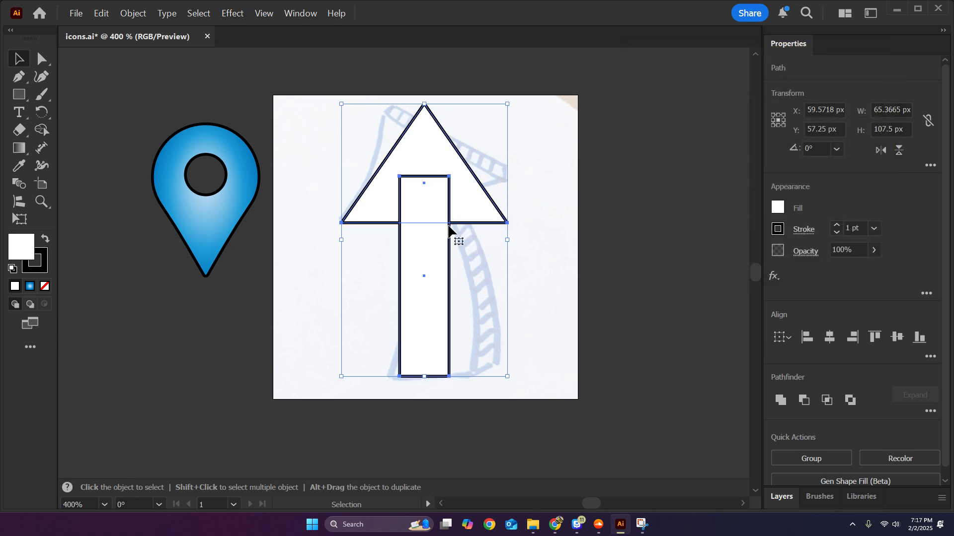
Unite the triangle and the shaft rectangle into a single arrow shape and select it.
left_click(780, 400)
left_click(584, 183)
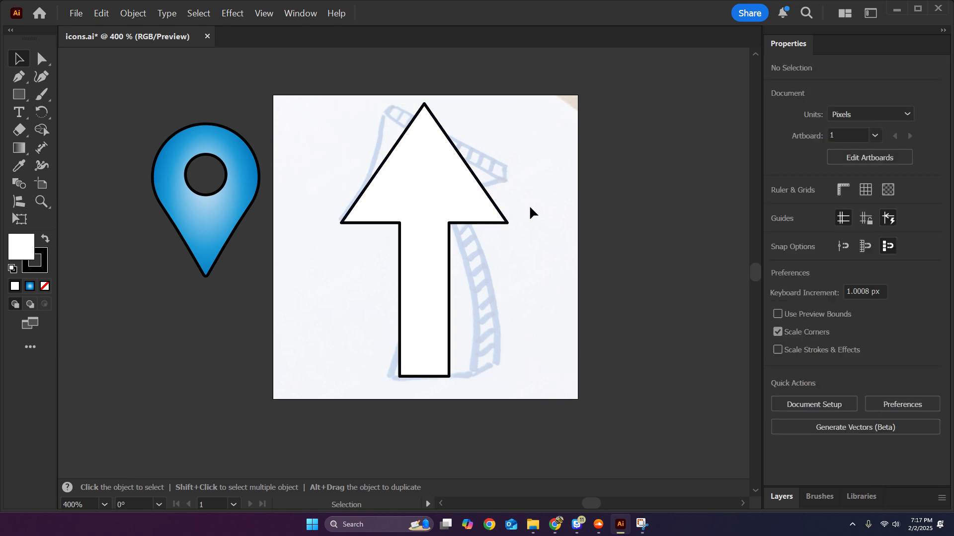
left_click(467, 201)
left_click_drag(232, 8, 237, 14)
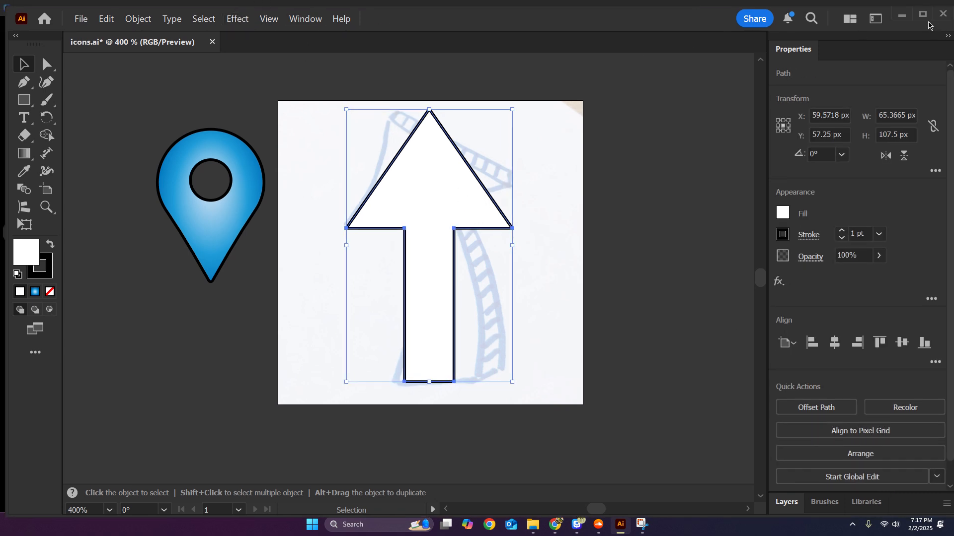
left_click(923, 15)
Try a vertical Arc warp on the united arrow with various bend and distortion settings, including 80% vertical distortion, and discard it.
left_click(229, 11)
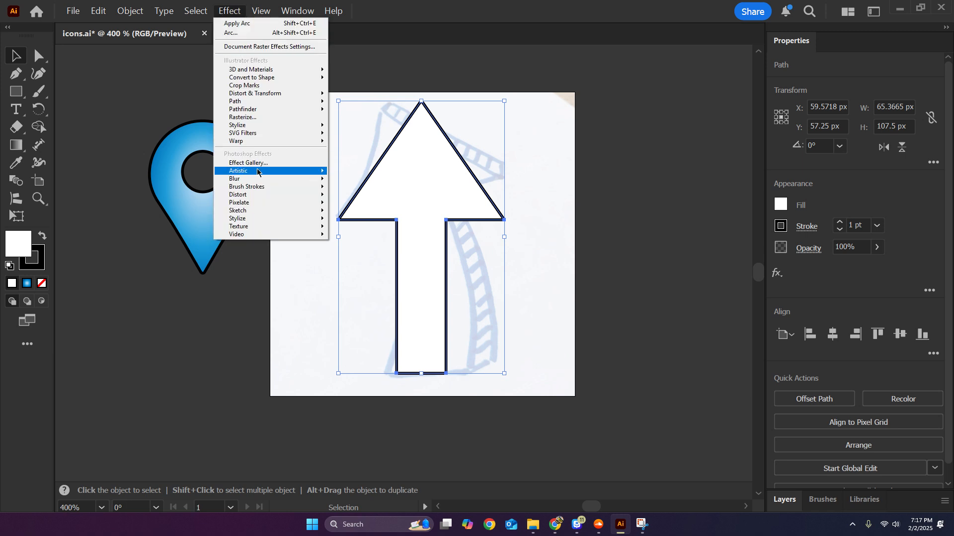
mouse_move(257, 144)
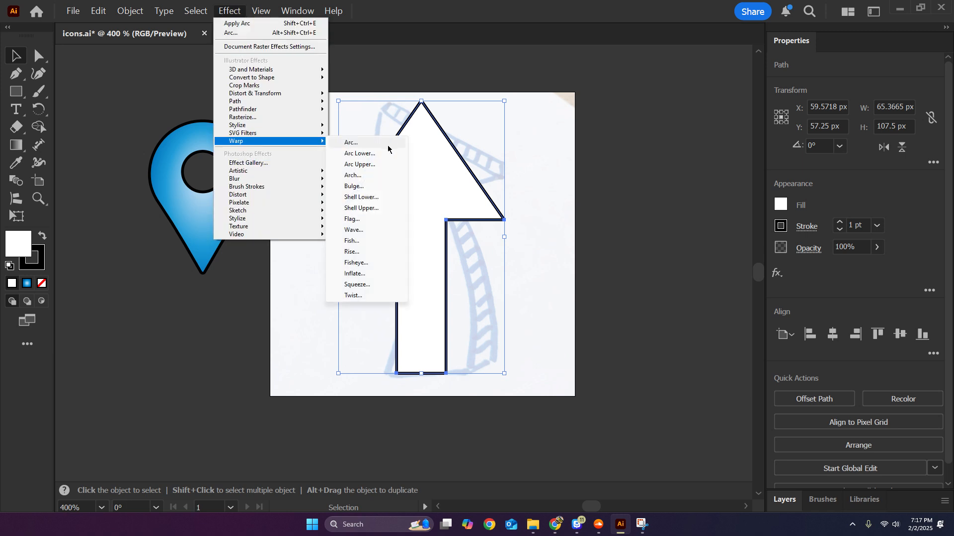
left_click(388, 145)
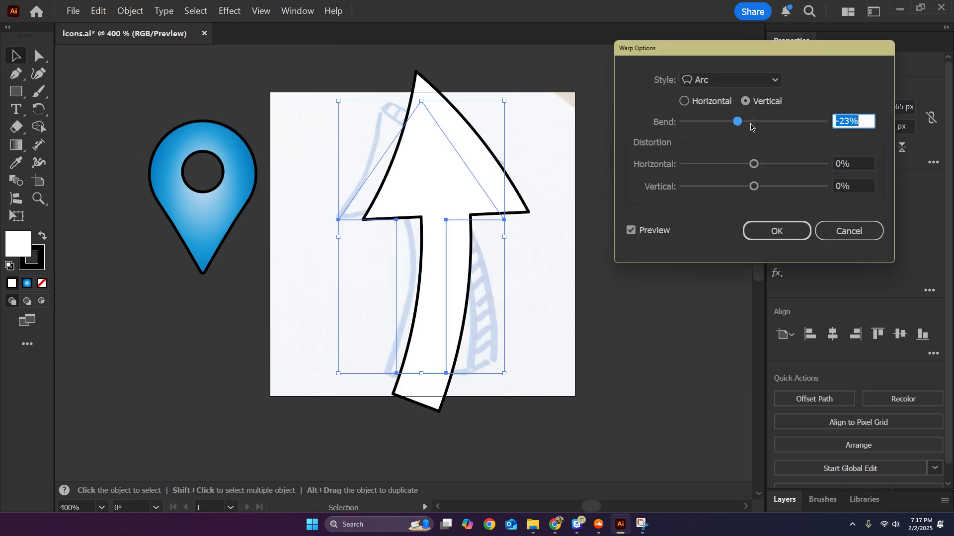
left_click_drag(753, 164, 811, 193)
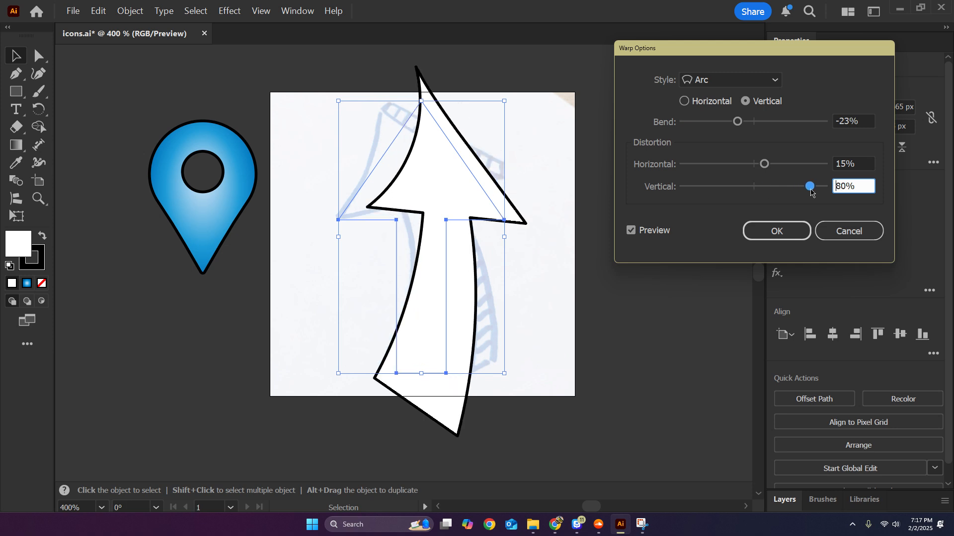
mouse_move(765, 166)
left_mouse_down()
mouse_move(750, 168)
mouse_move(786, 172)
mouse_move(768, 169)
left_mouse_up()
left_click(753, 123)
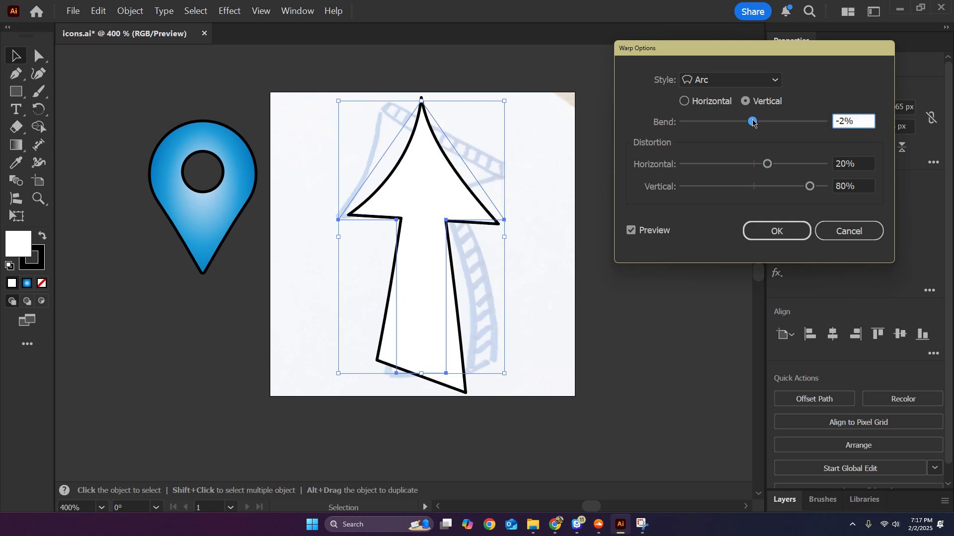
left_click_drag(753, 122, 748, 122)
left_click_drag(767, 165, 785, 167)
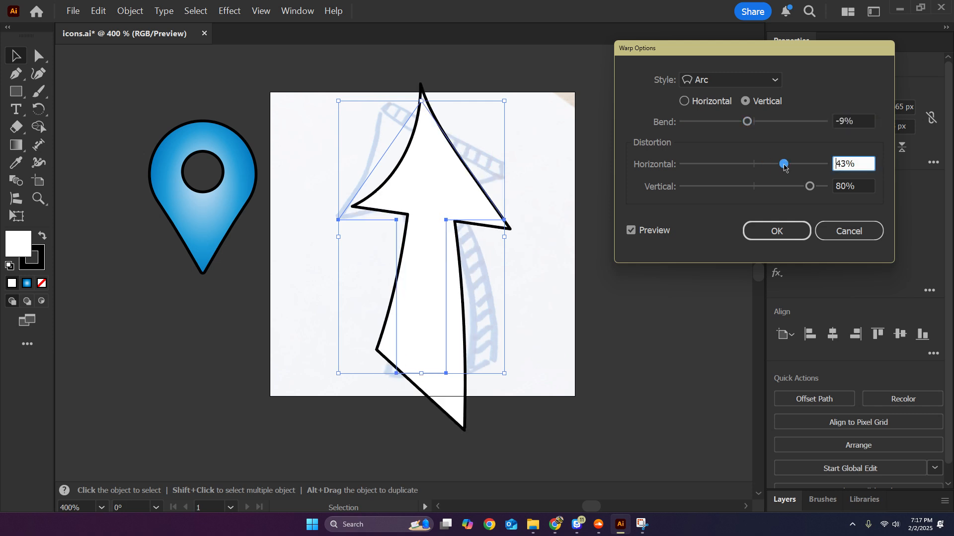
left_click_drag(747, 121, 749, 122)
left_click(837, 229)
Undo the arrow's last move and the union, splitting it back into a separate triangle and rectangle.
scroll(525, 203, "up", 1, "alt")
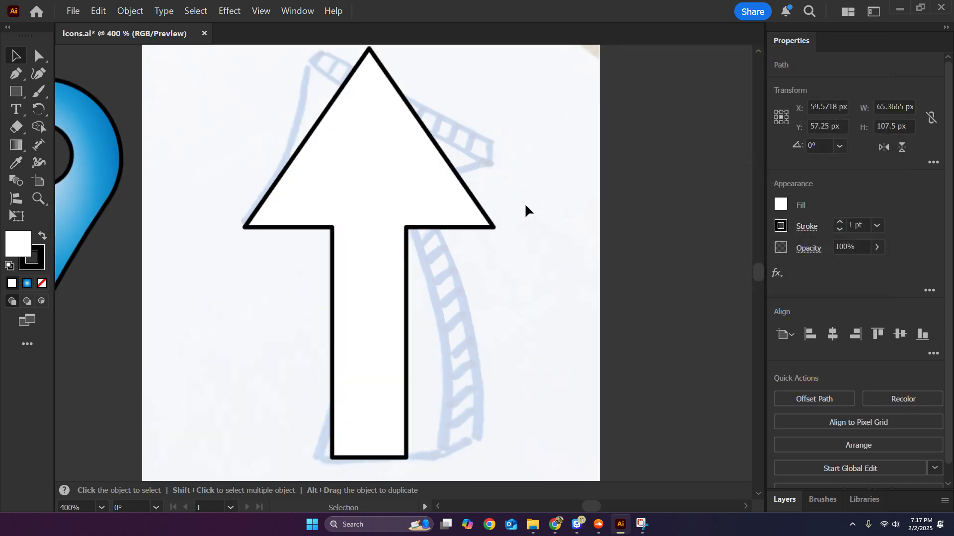
scroll(528, 205, "down", 1, "alt")
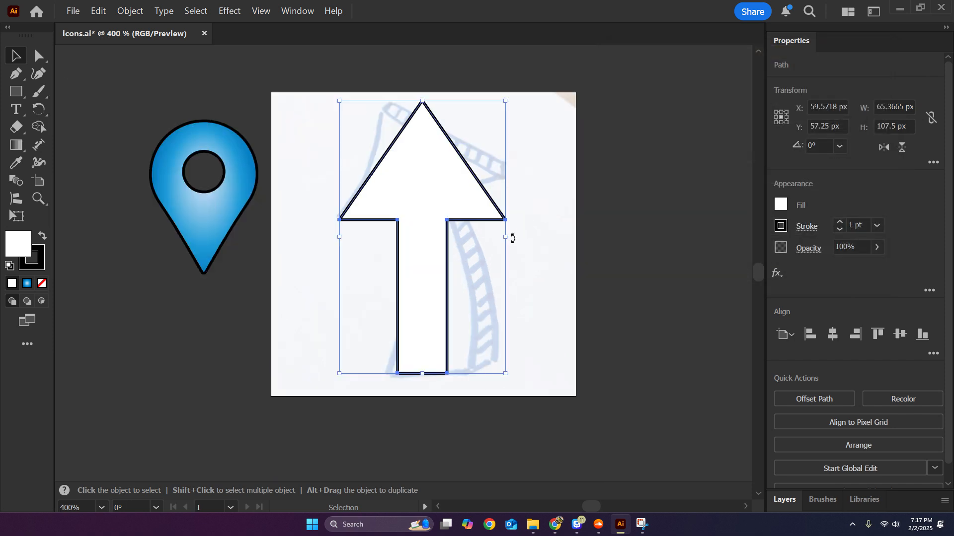
left_click_drag(430, 204, 512, 181)
key("ctrl+z")
key("ctrl+z")
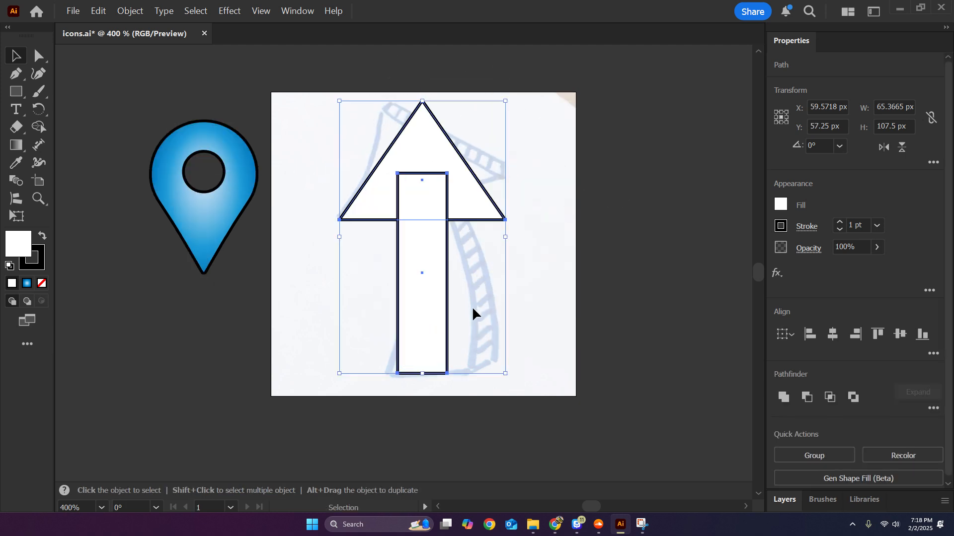
Apply a vertical Arc warp with a -23% bend to the shaft rectangle alone, and undo it.
left_click(580, 271)
left_click(428, 225)
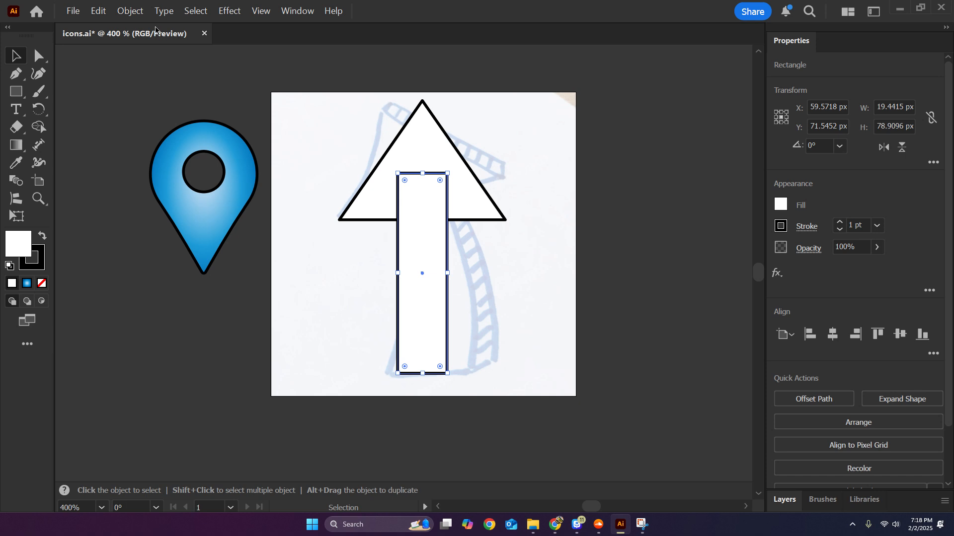
left_click(195, 10)
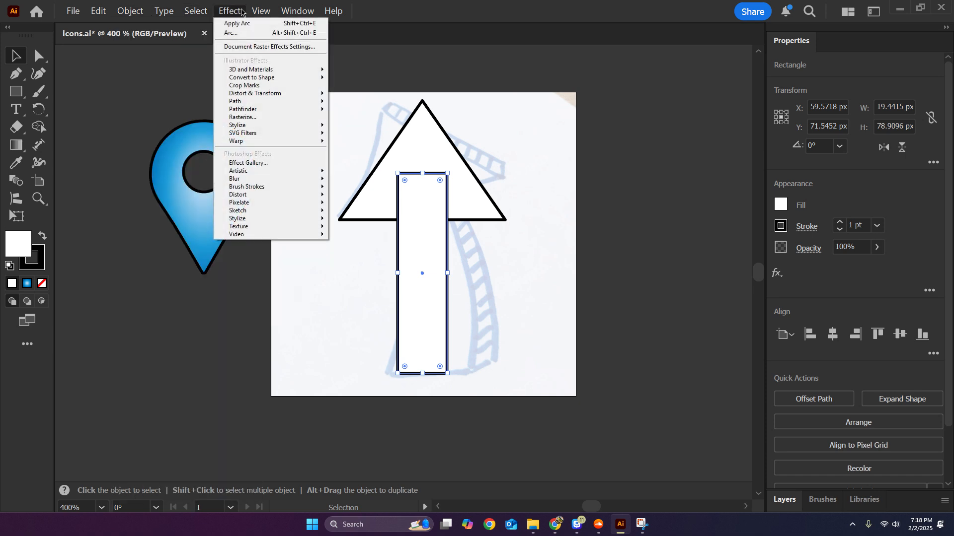
mouse_move(298, 141)
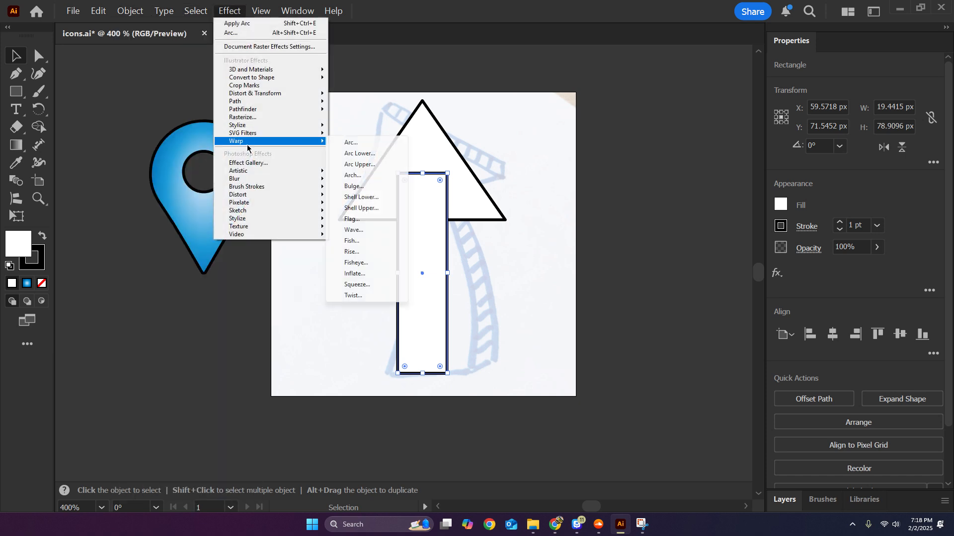
left_click(393, 147)
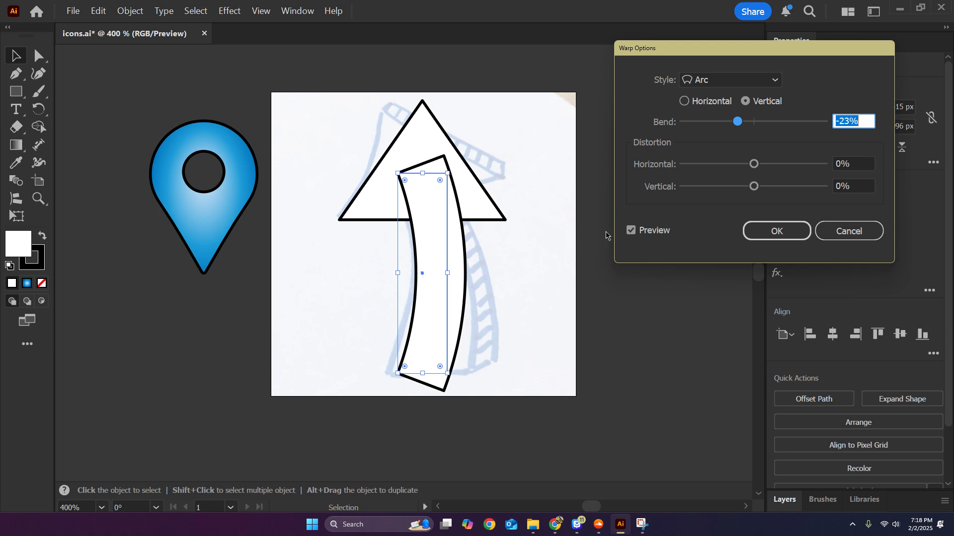
left_click(777, 231)
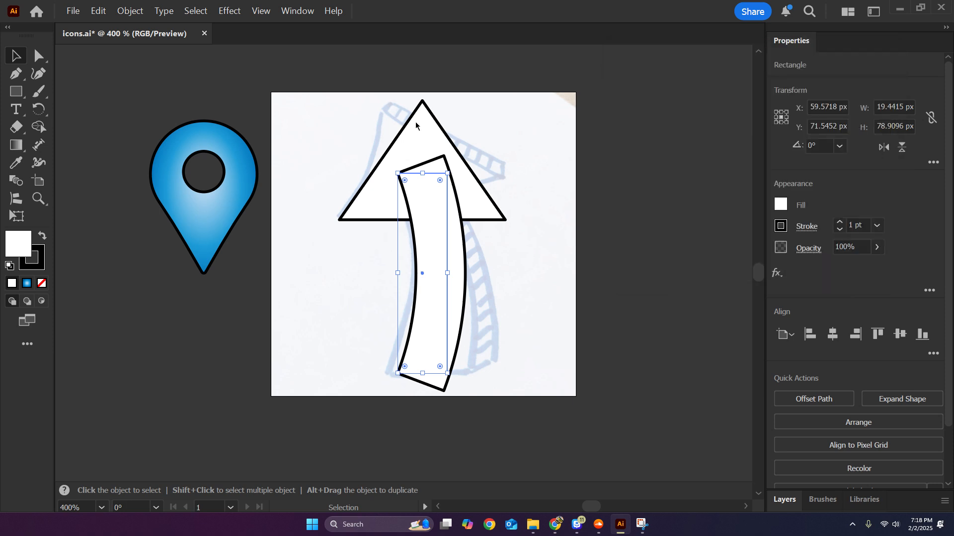
key("ctrl+z")
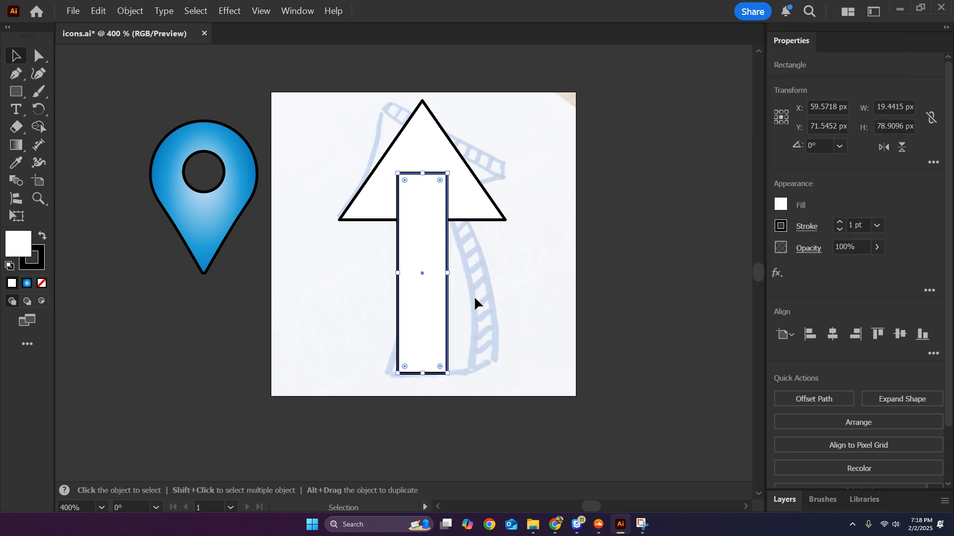
Move the triangle and the shaft rectangle together to the left, clear of most of the sketched arrow.
left_click(341, 153)
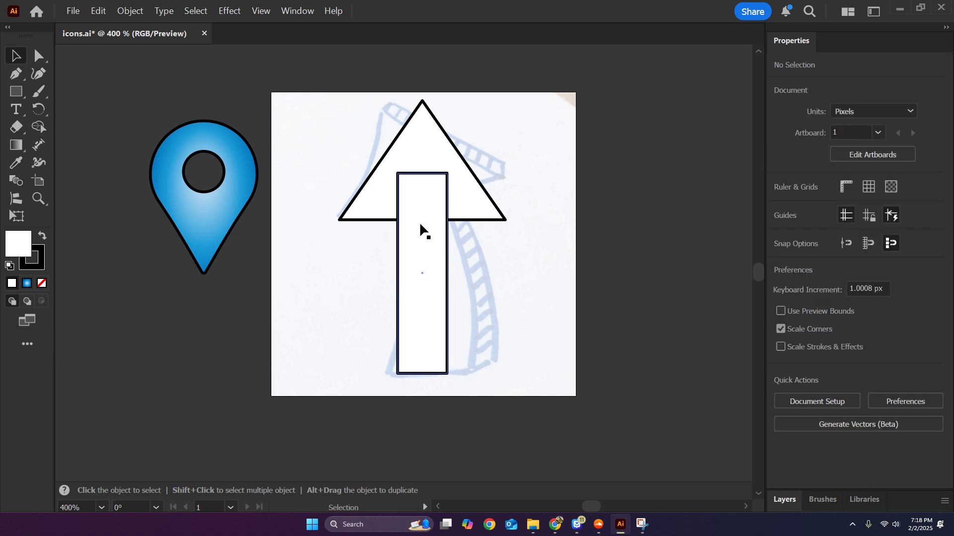
left_click_drag(404, 243, 303, 230)
left_click(403, 206)
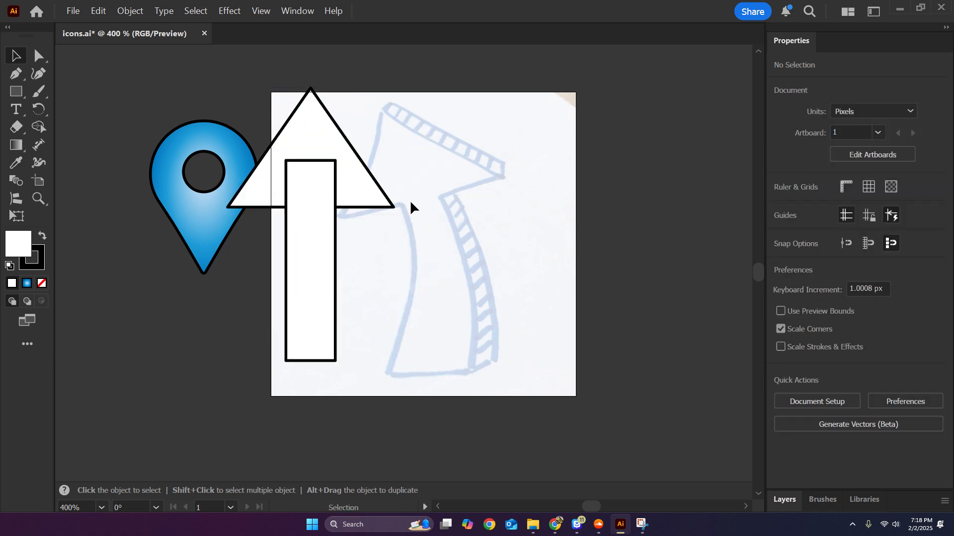
Try moving the shaft rectangle over the sketched arrow and away again, and undo the moves.
left_click_drag(294, 245, 424, 223)
left_click_drag(425, 296, 426, 297)
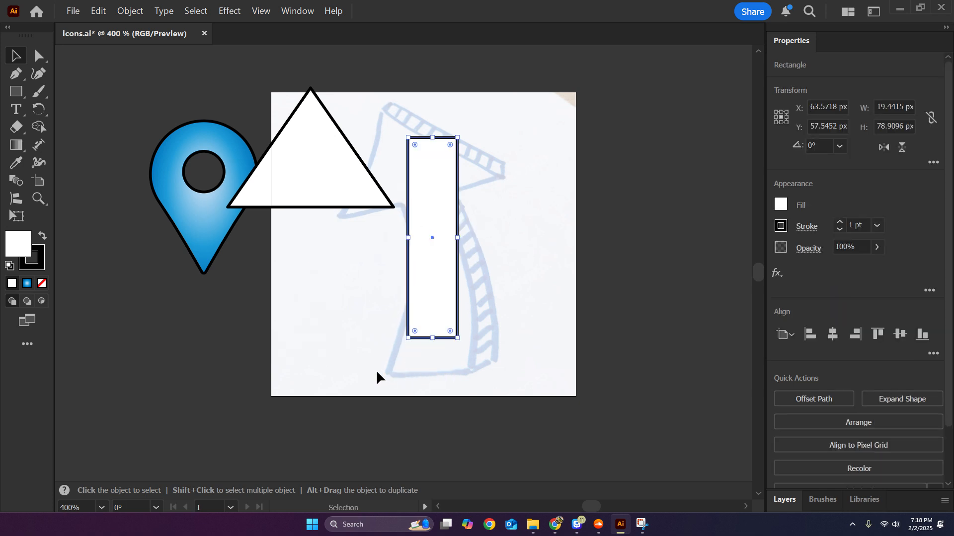
left_click_drag(433, 259, 347, 285)
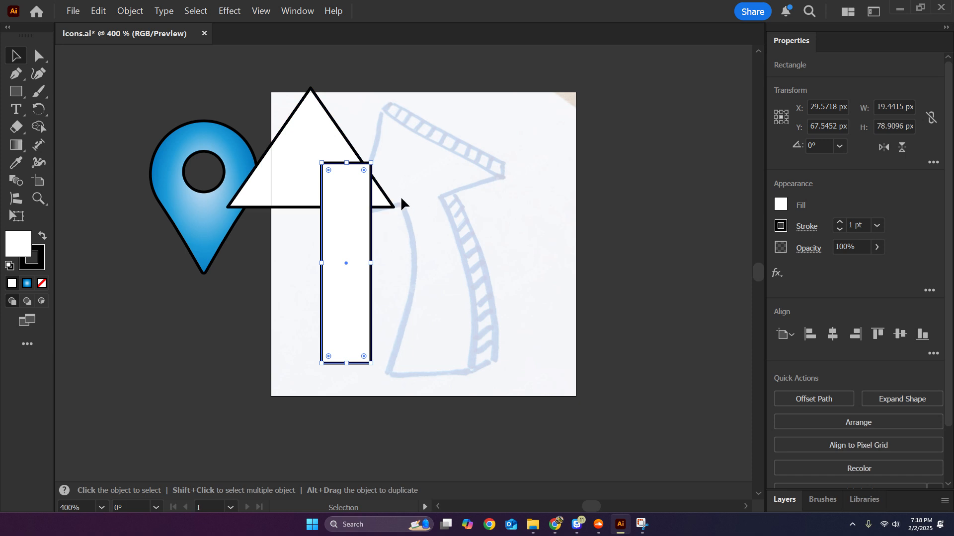
key("ctrl+z")
key("ctrl+z")
key("ctrl+z")
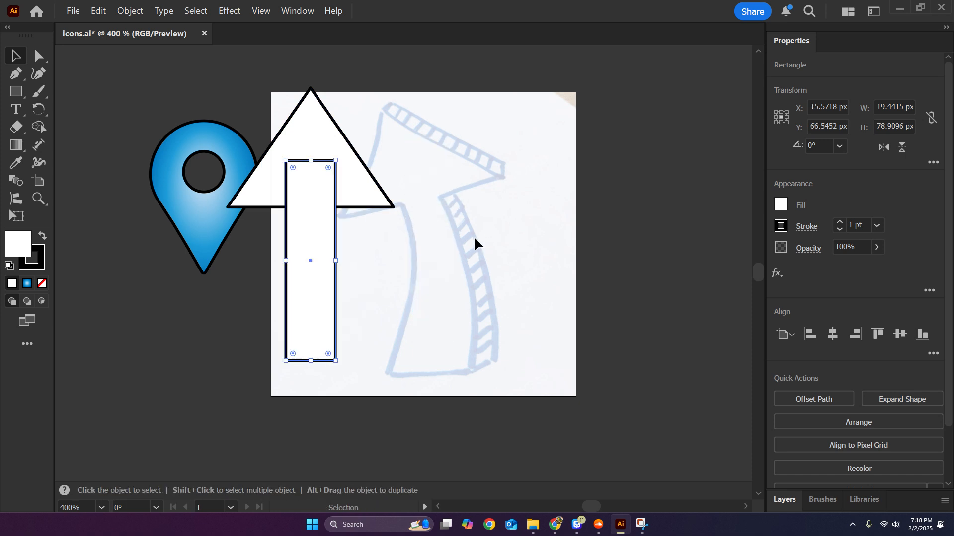
Taper the shaft rectangle symmetrically toward its top edge using Free Transform's Perspective Distort.
left_click(475, 237)
left_click(311, 226)
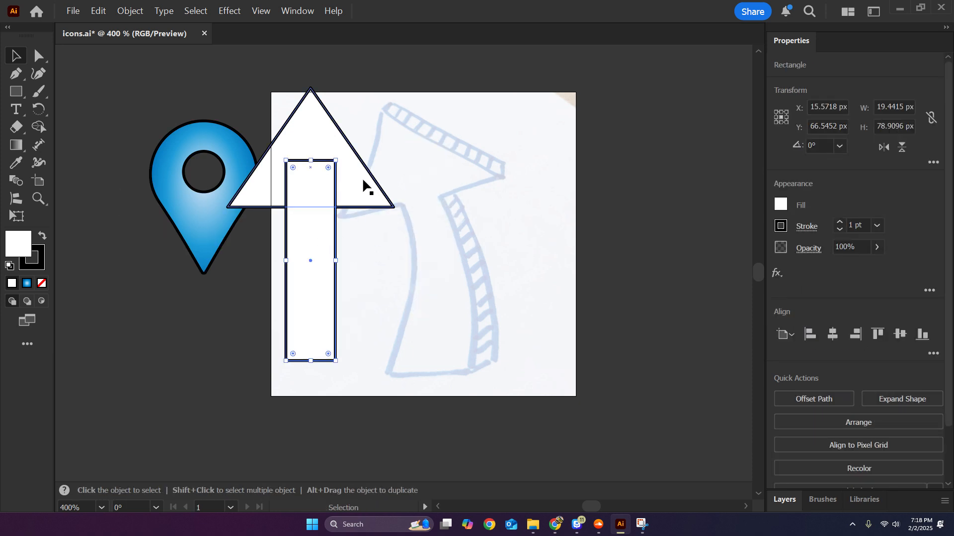
scroll(332, 164, "up", 1)
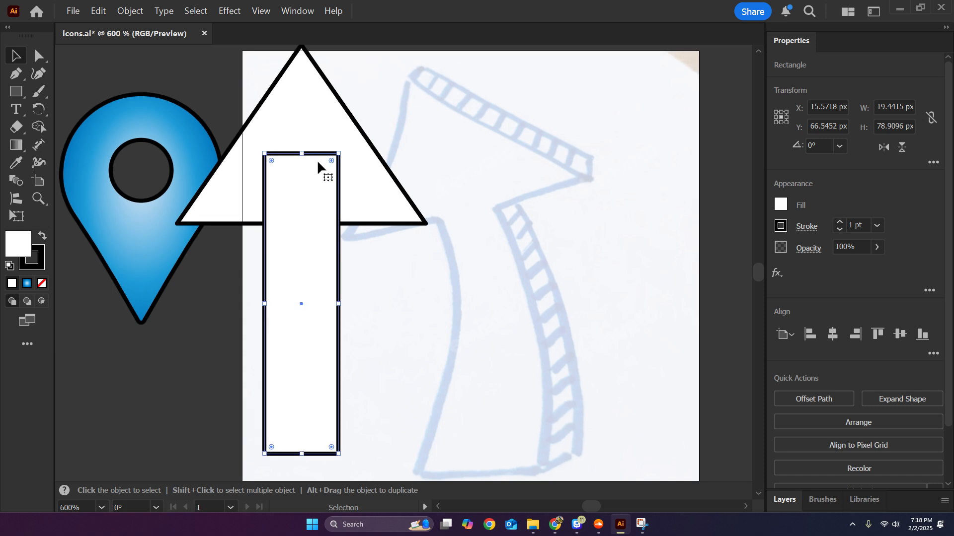
left_click(17, 216)
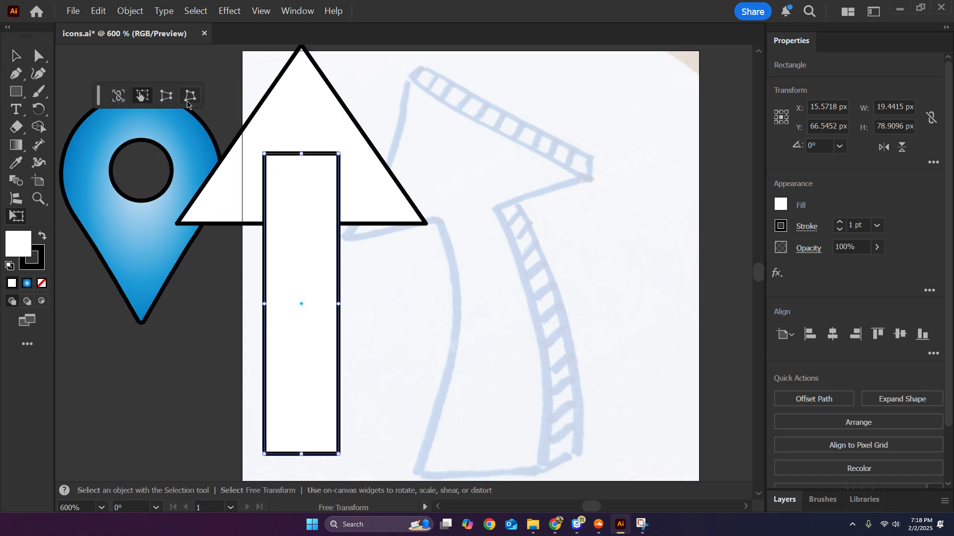
left_click(166, 96)
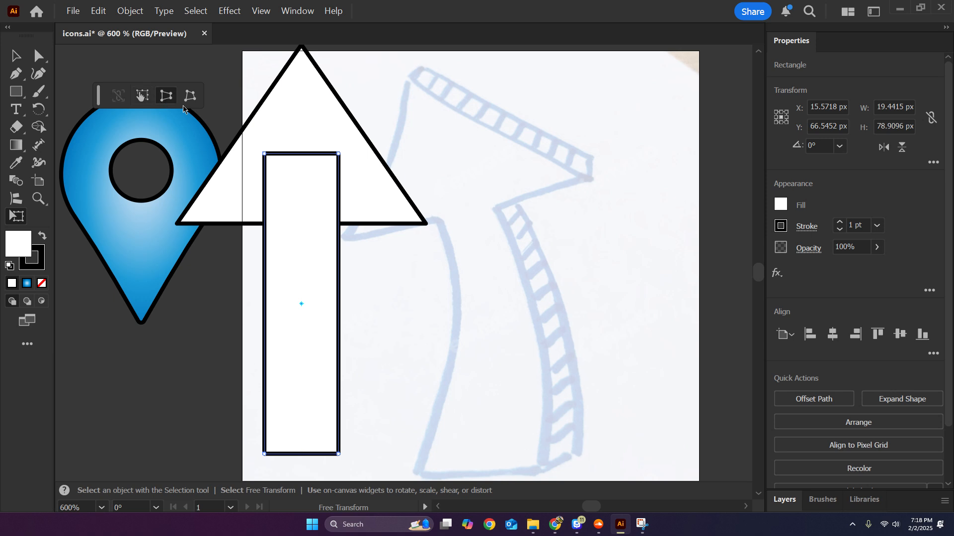
left_click_drag(336, 154, 311, 157)
Place the tapered shaft over the sketched arrow's shaft and widen it to about 34.1 px.
scroll(424, 244, "down", 1)
left_click_drag(423, 246, 383, 236)
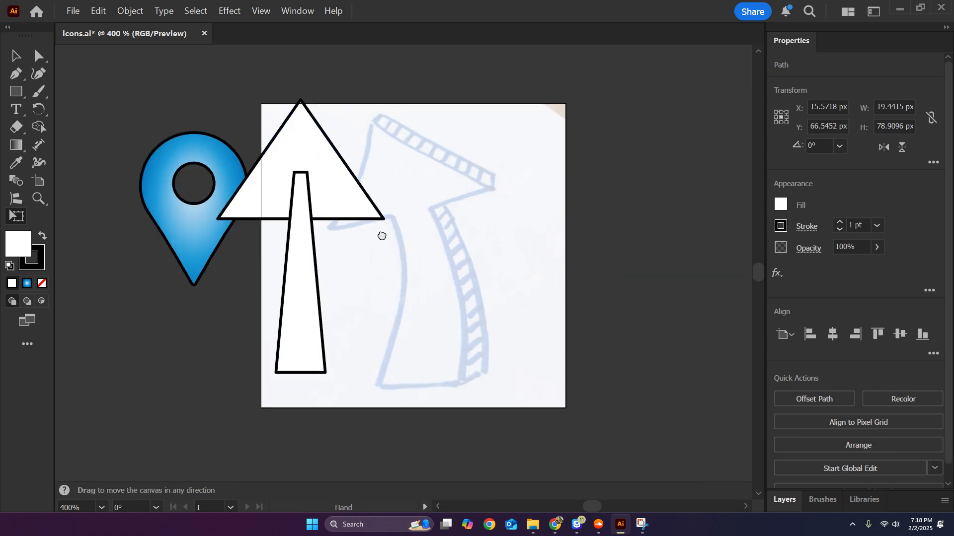
left_click(14, 55)
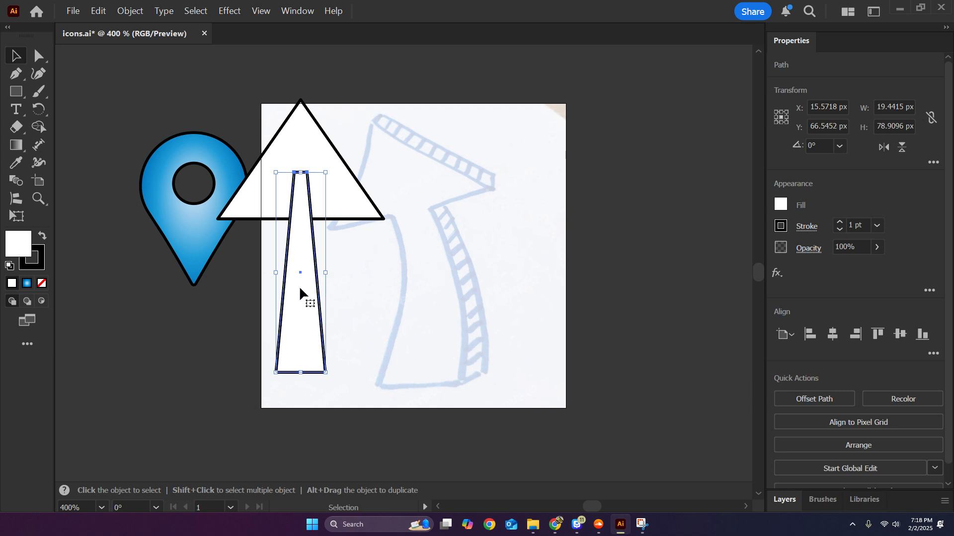
left_click_drag(300, 285, 419, 291)
Apply a vertical Arc warp to the tapered shaft with a -16% bend and 0% horizontal and vertical distortion.
left_click(230, 10)
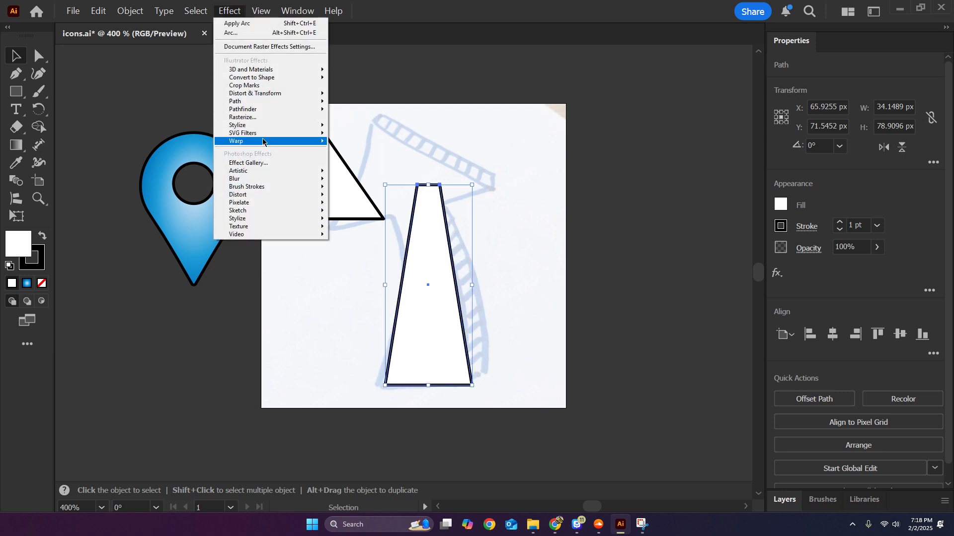
mouse_move(271, 141)
left_click(387, 143)
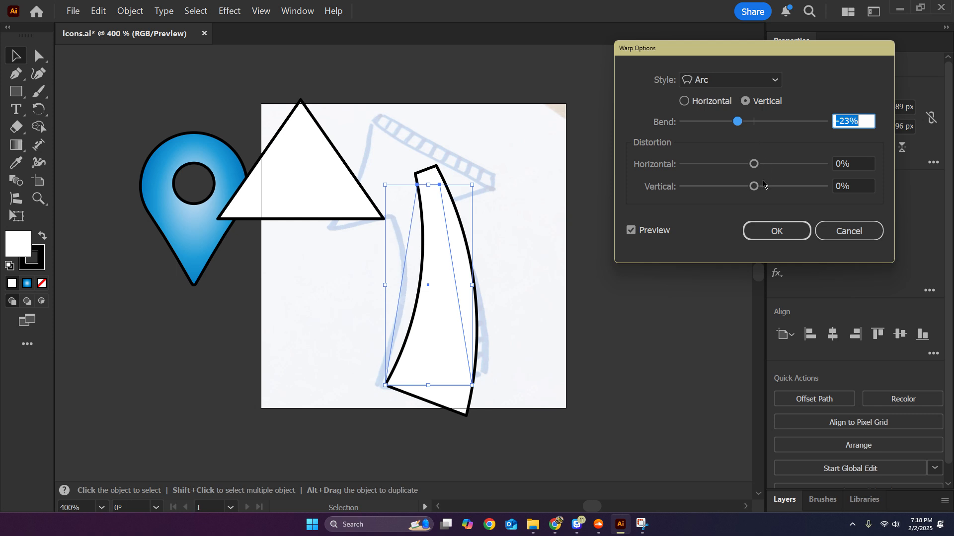
mouse_move(763, 185)
left_mouse_down()
mouse_move(773, 189)
mouse_move(756, 188)
left_mouse_up()
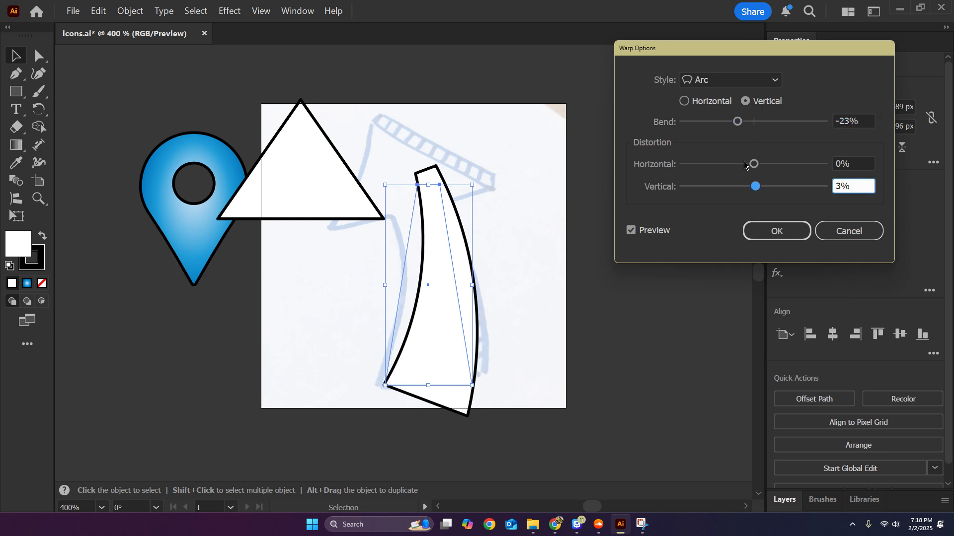
left_click_drag(739, 123, 755, 127)
left_click_drag(754, 165, 754, 192)
mouse_move(754, 122)
left_mouse_down()
mouse_move(736, 123)
mouse_move(747, 123)
left_mouse_up()
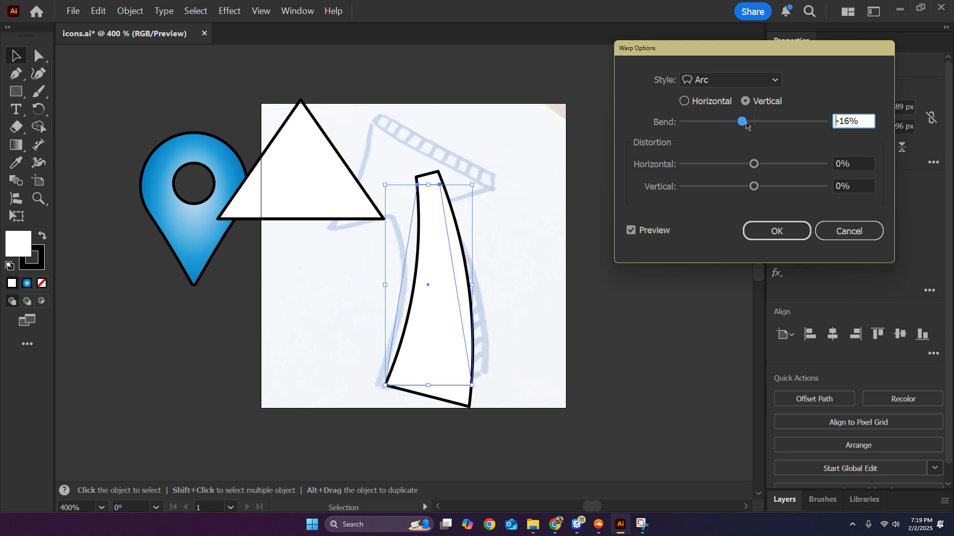
left_click(758, 232)
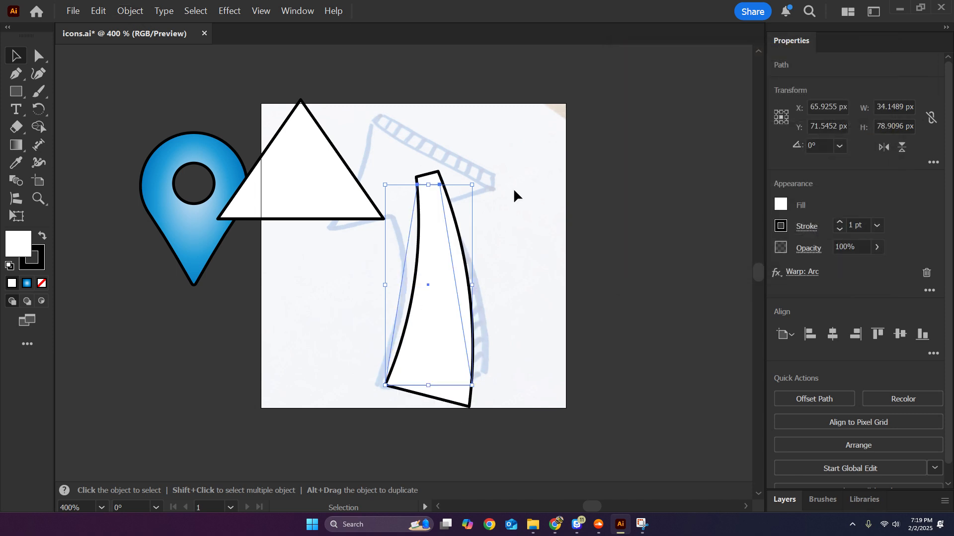
Rotate the warped shaft about 11.6° counterclockwise and place it over the sketched arrow's shaft.
left_click_drag(477, 179, 453, 171)
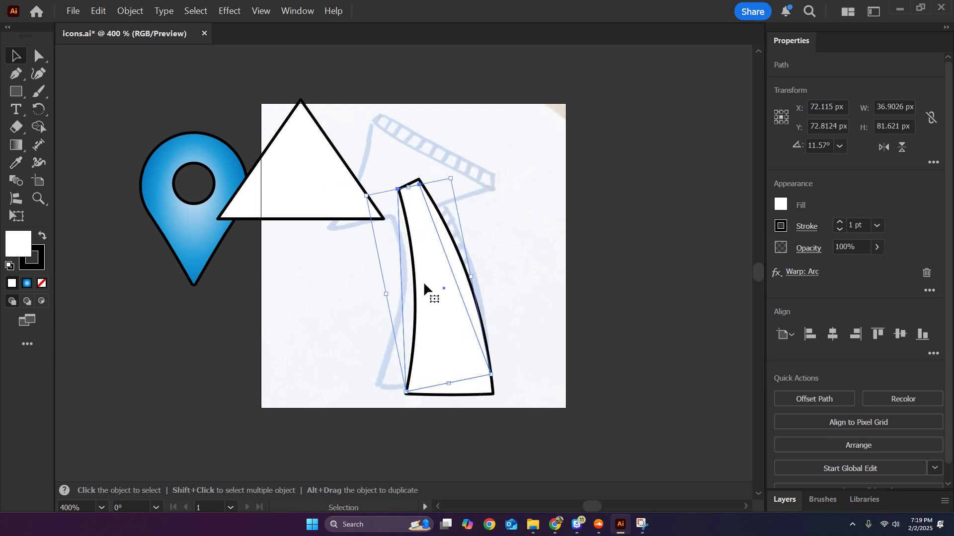
left_click_drag(444, 324, 426, 315)
left_click(479, 229)
Place the triangle over the sketched arrowhead, rotate it about 17° counterclockwise and reduce its height to about 47.6 px.
scroll(478, 227, "up", 1)
left_click_drag(478, 222, 493, 258)
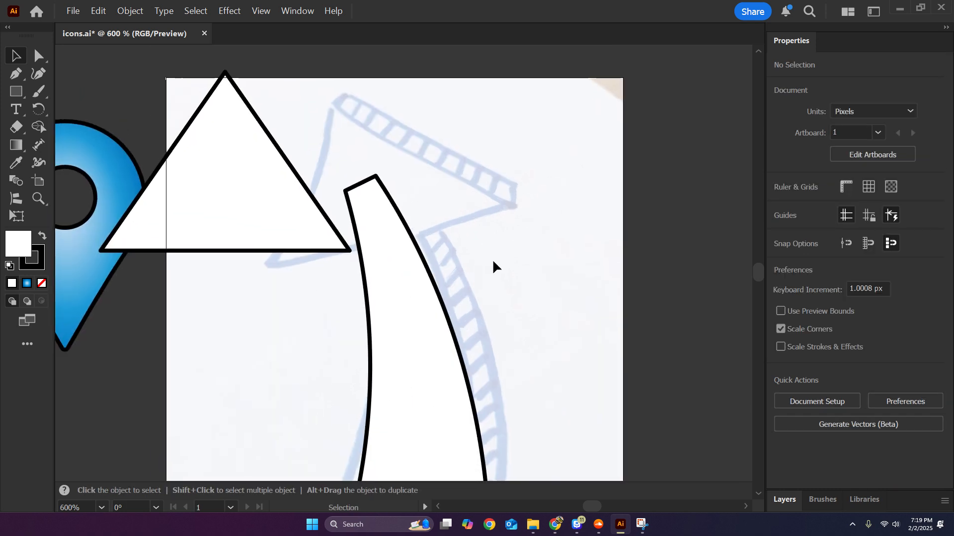
left_click_drag(232, 192, 385, 198)
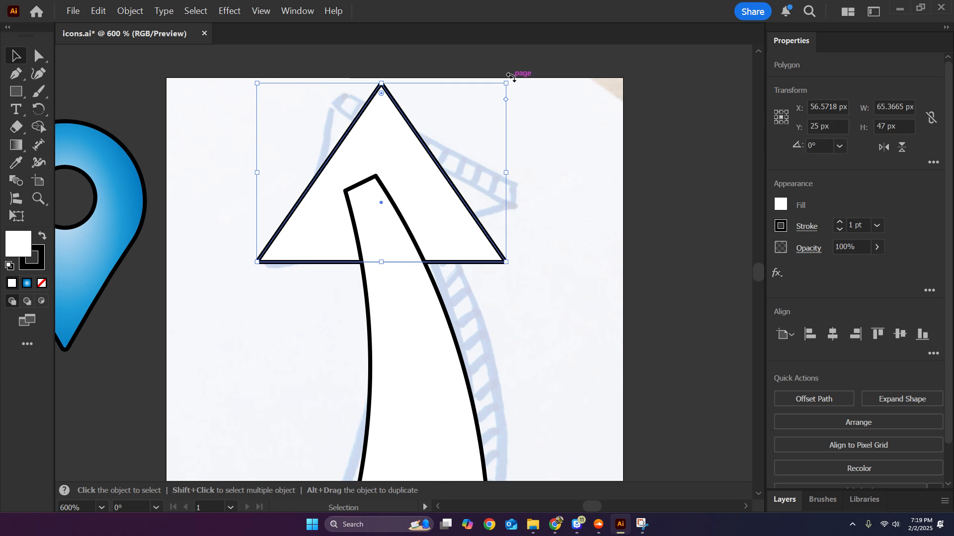
left_click_drag(511, 76, 458, 63)
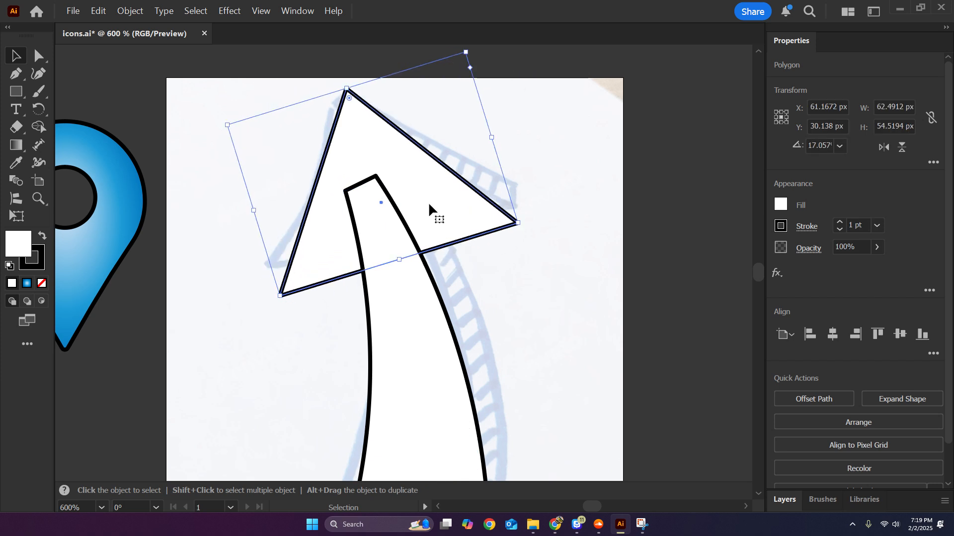
left_click_drag(428, 202, 425, 191)
left_click_drag(344, 77, 350, 100)
left_click_drag(416, 194, 449, 195)
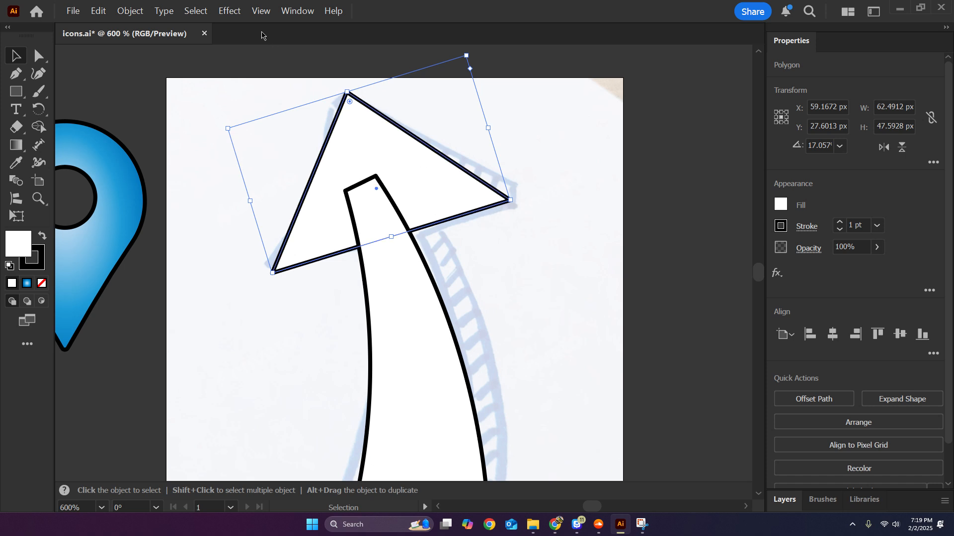
Apply a vertical Arc warp with a -7% bend and no distortion to the triangle head.
left_click(230, 12)
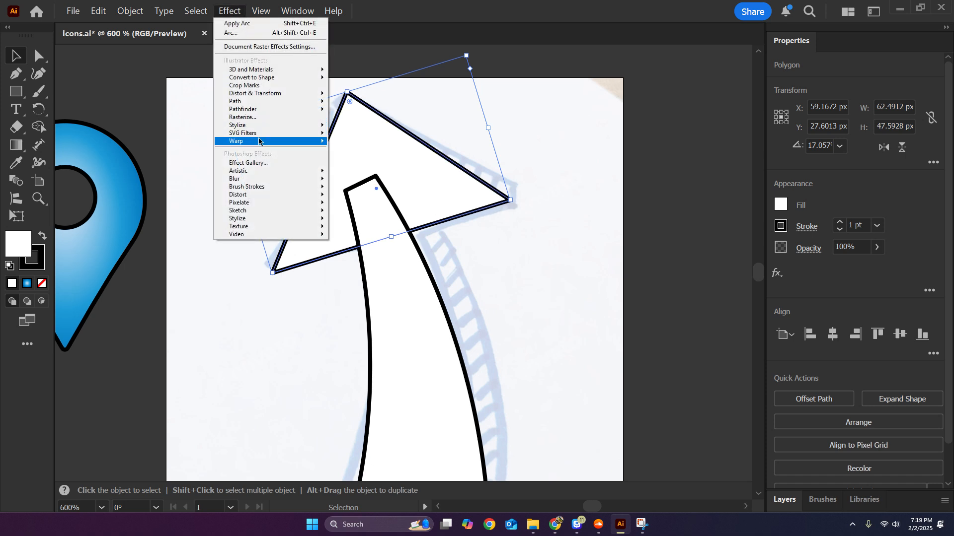
mouse_move(263, 142)
left_click(377, 143)
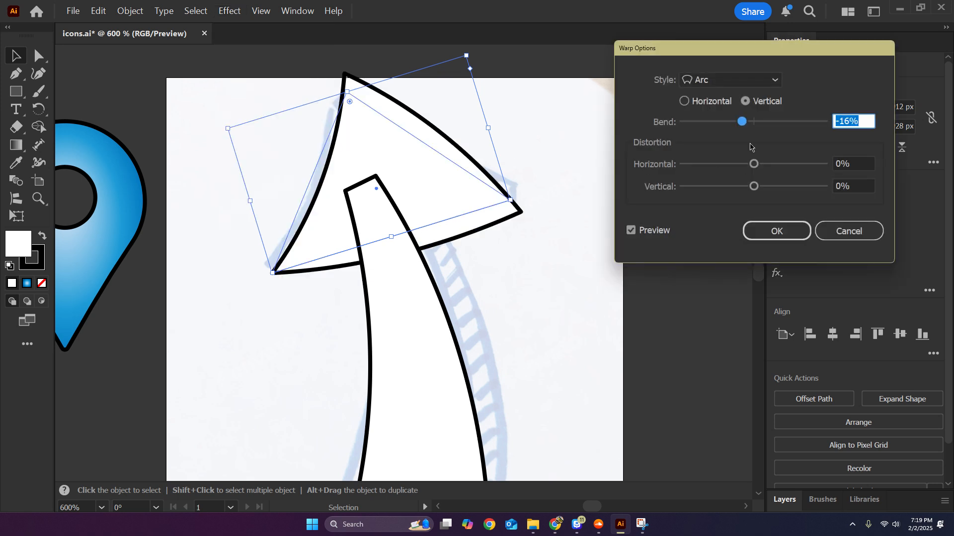
left_click(750, 124)
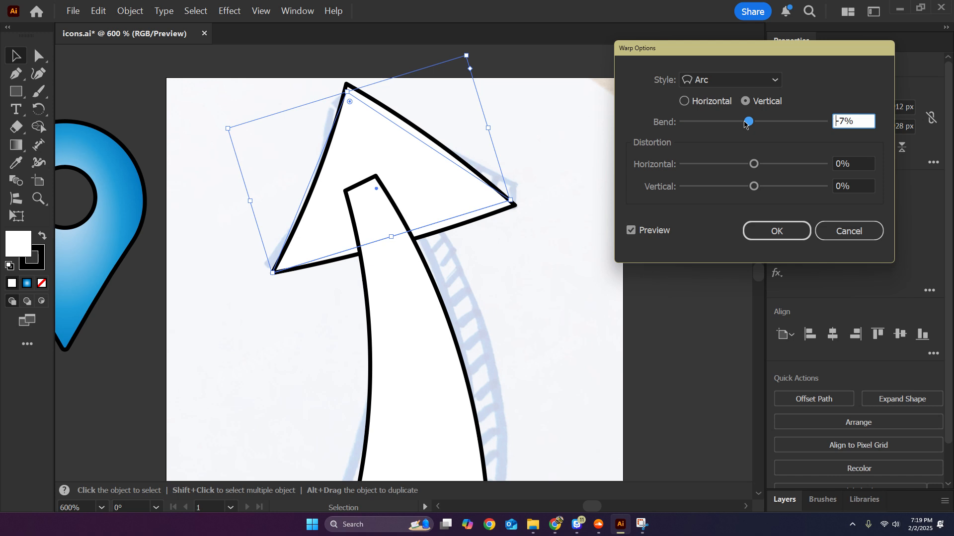
left_click_drag(746, 124, 750, 123)
key("Down")
key("Down")
key("Down")
key("Down")
key("Down")
key("Down")
key("Down")
key("Down")
key("Down")
key("Down")
key("Down")
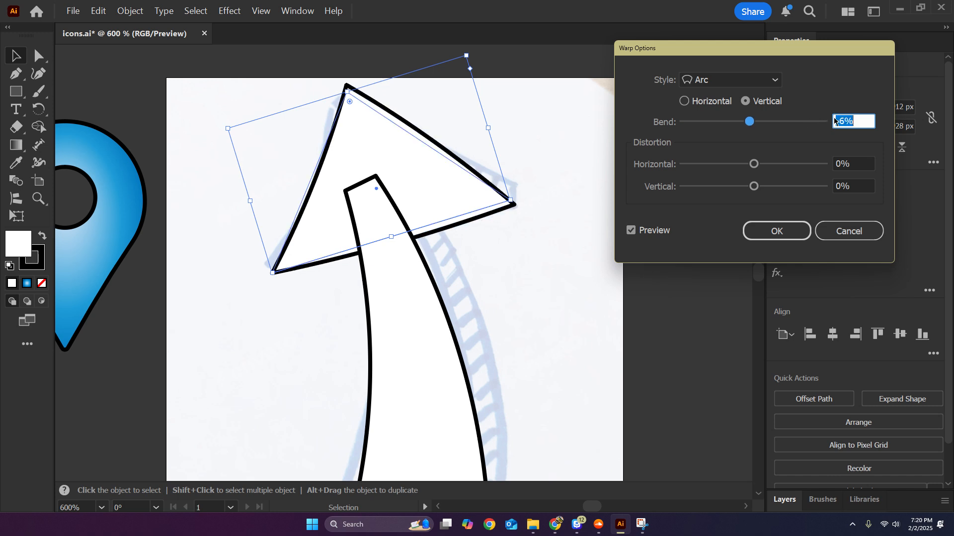
key("Down")
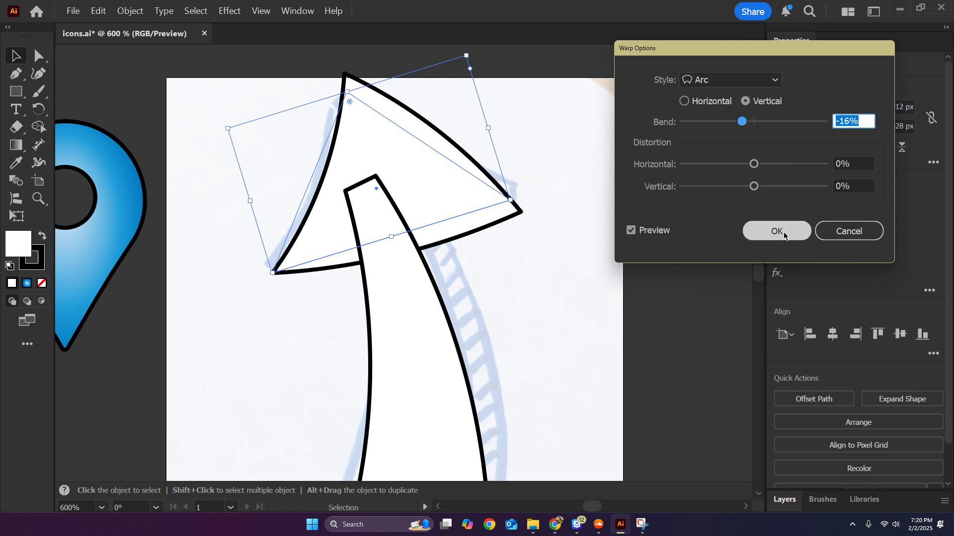
key("Up")
key("Up")
key("Up")
key("Up")
key("Up")
key("Up")
key("Up")
key("Up")
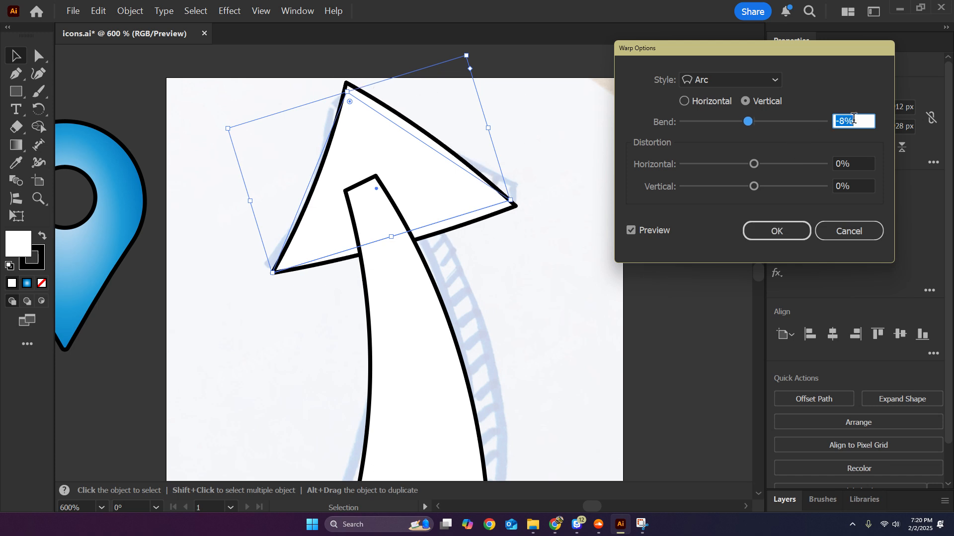
key("Up")
left_click(787, 230)
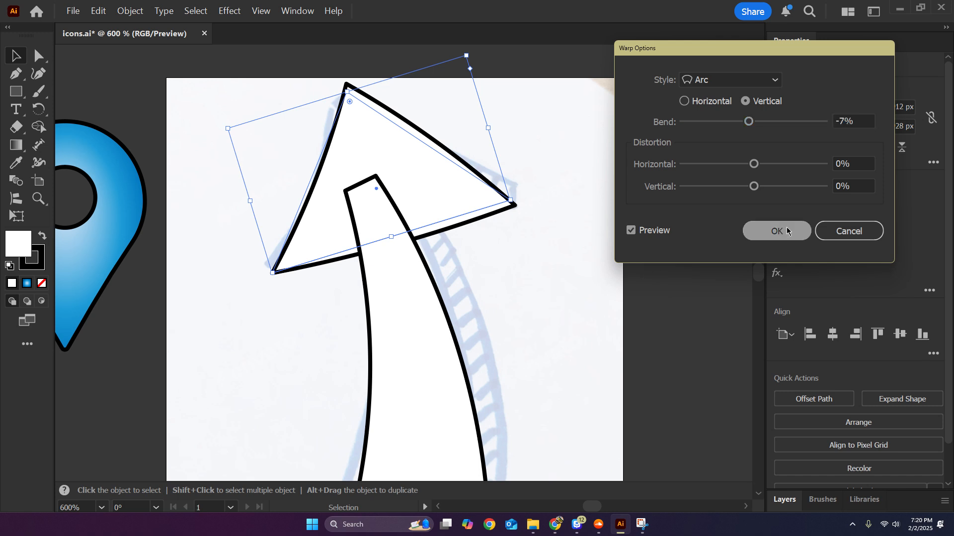
Shift the warped triangle slightly down and left, and expand the appearance of both the triangle and the shaft.
left_click_drag(437, 178, 433, 186)
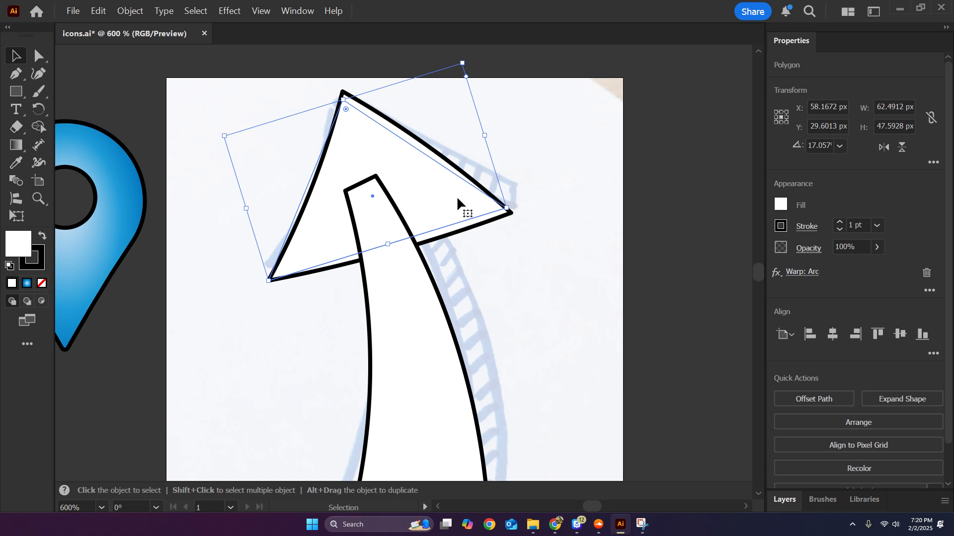
left_click(130, 11)
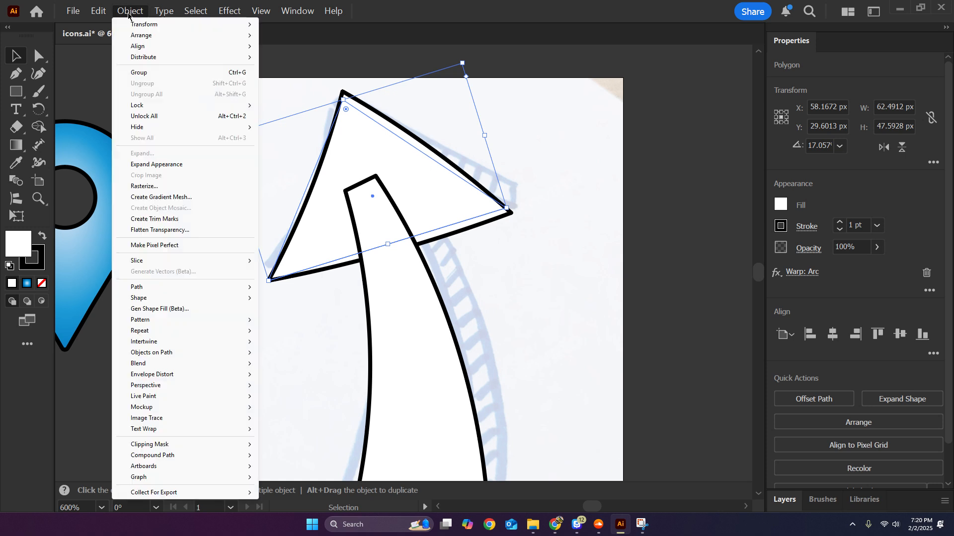
left_click(181, 166)
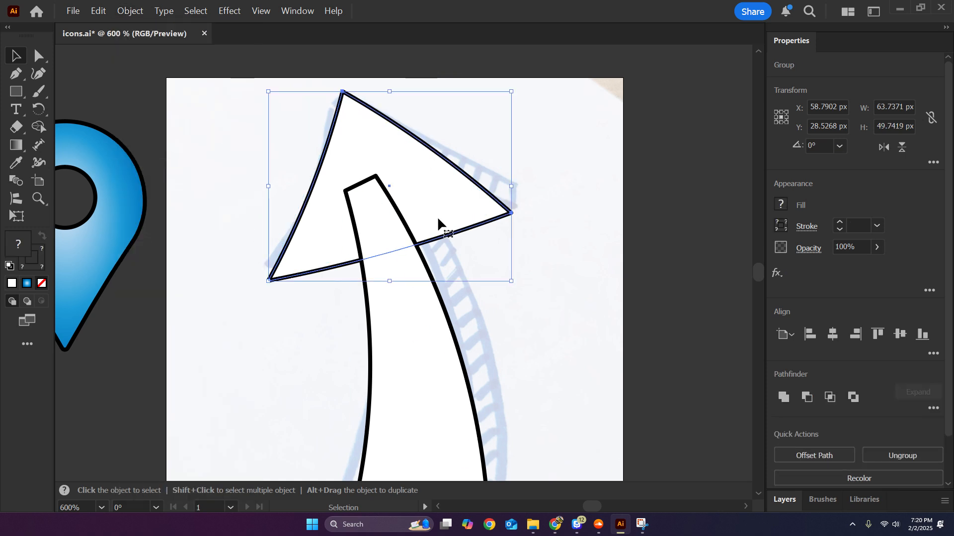
left_click(452, 362)
left_click(130, 10)
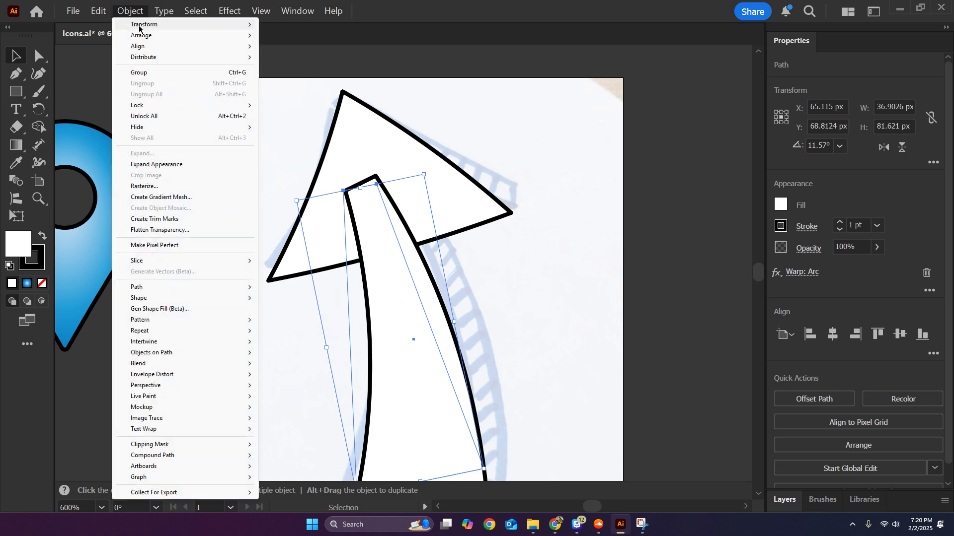
left_click(183, 167)
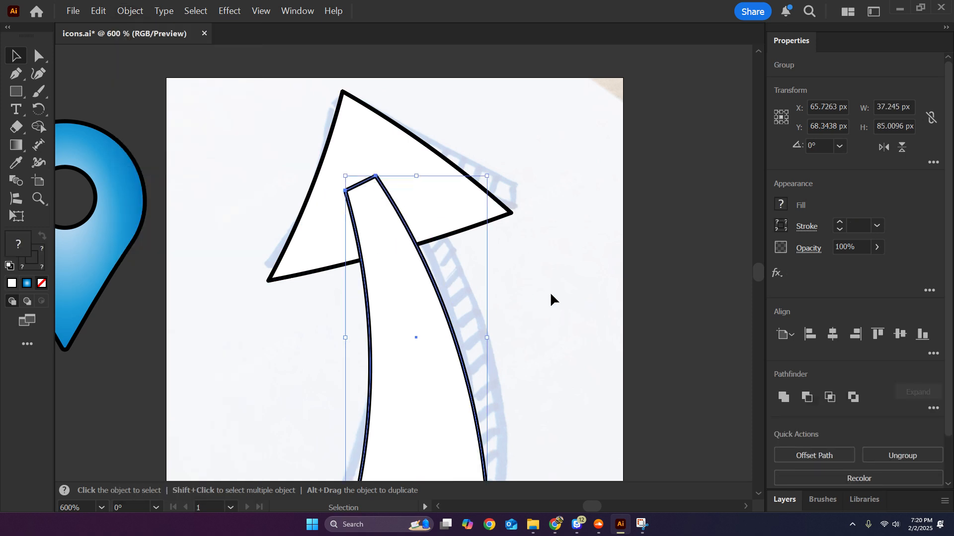
Unite the expanded triangle and shaft into a single arrow shape.
scroll(549, 253, "down", 3)
scroll(550, 238, "down", 1)
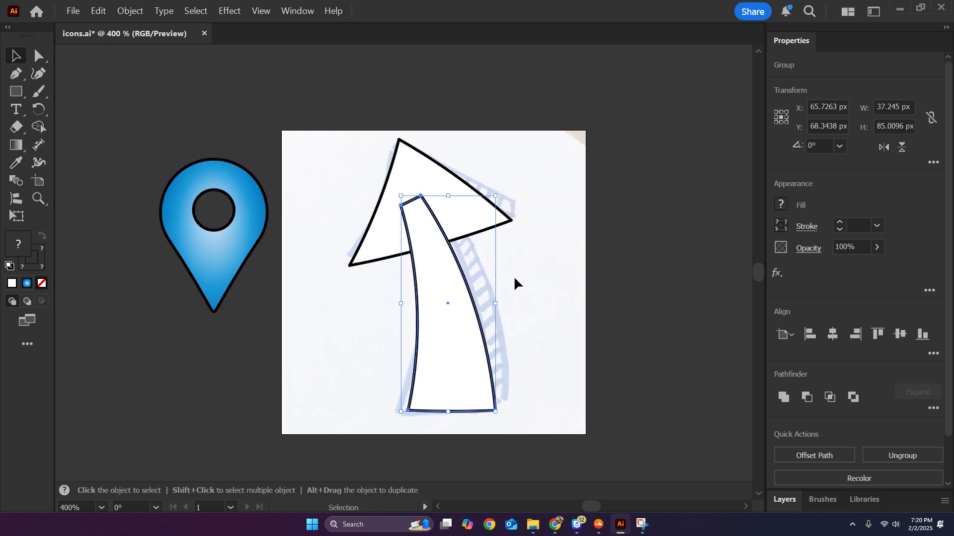
left_click_drag(535, 283, 398, 223)
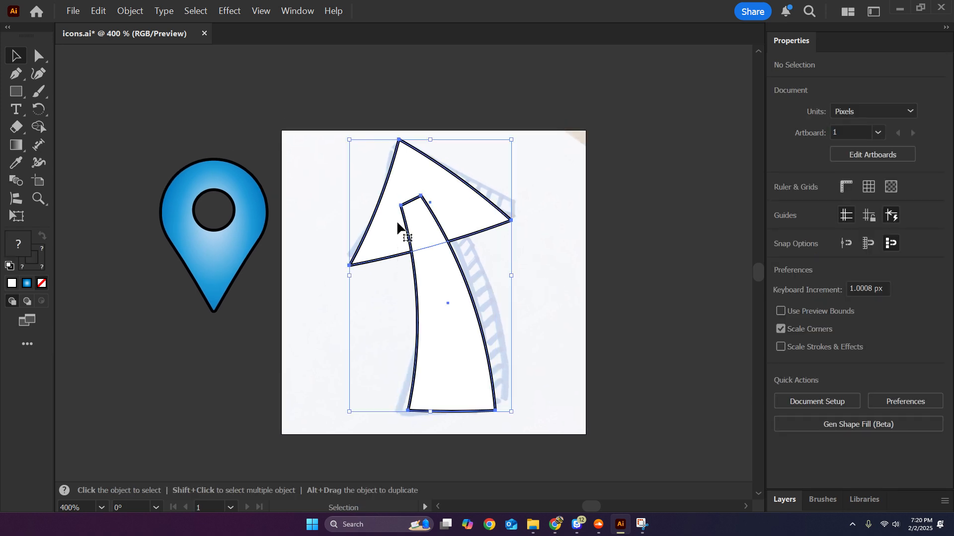
key("a")
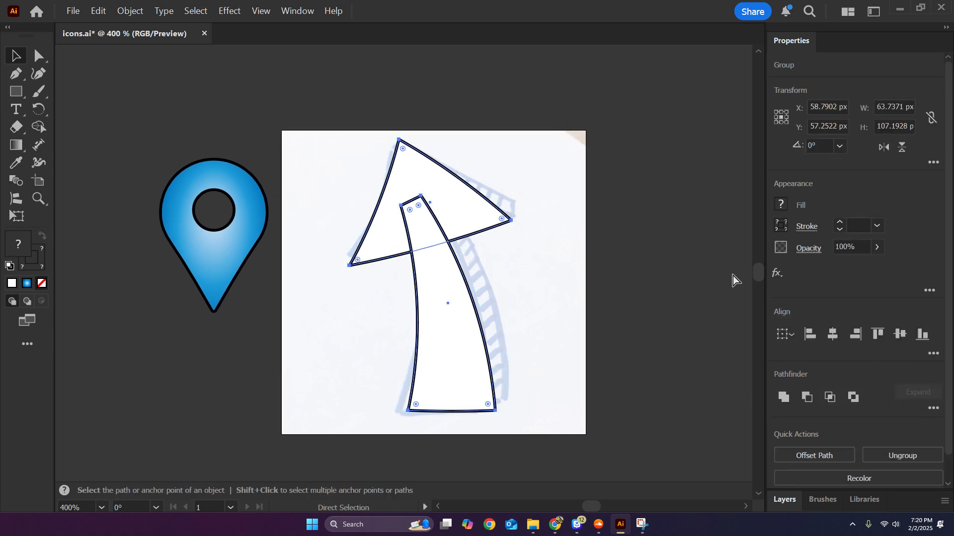
left_click(788, 396)
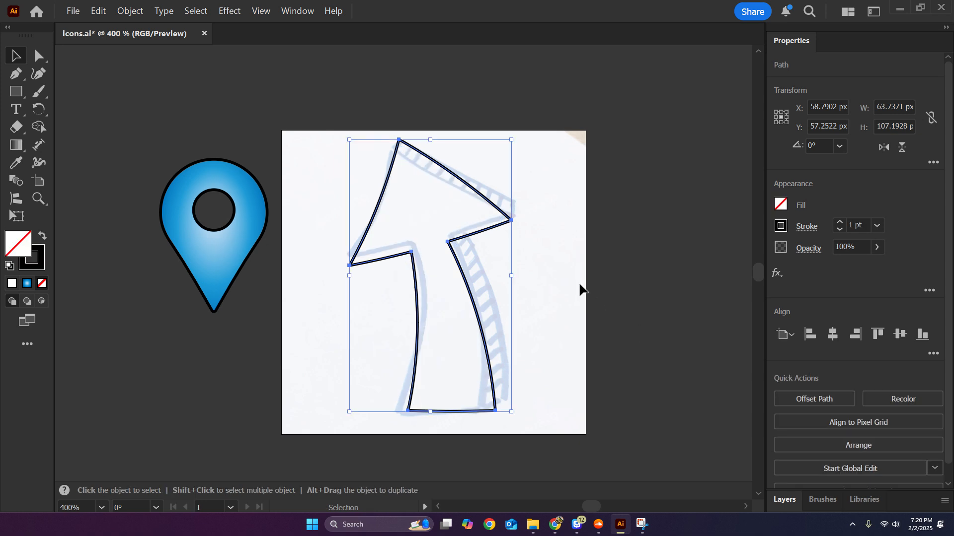
Fill the united arrow with white (FFFFFF).
left_click(576, 298)
left_click(456, 271)
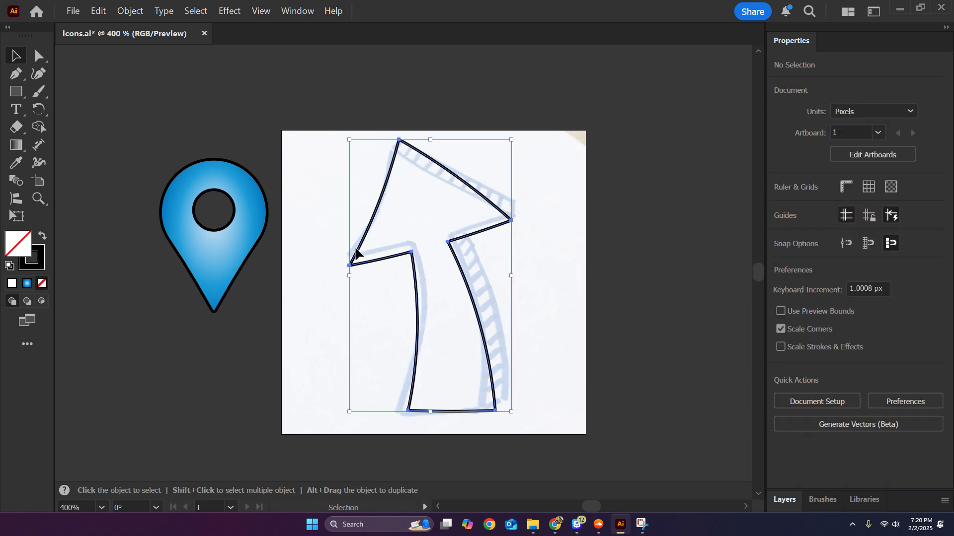
left_click(15, 284)
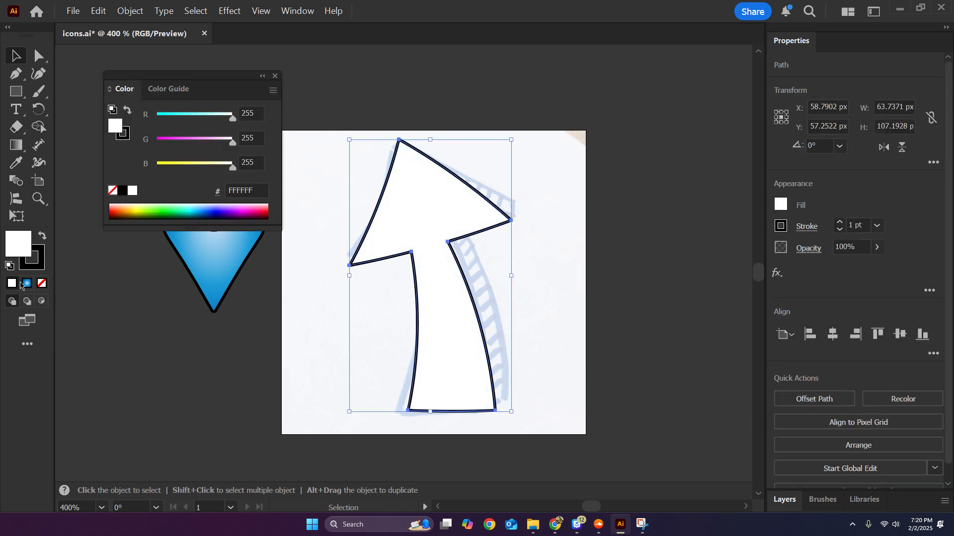
left_click(274, 78)
left_click(620, 249)
Move the arrow left off the sketched arrow and scale it down proportionally to about 53.1 × 89.3 px.
key("ctrl+equal")
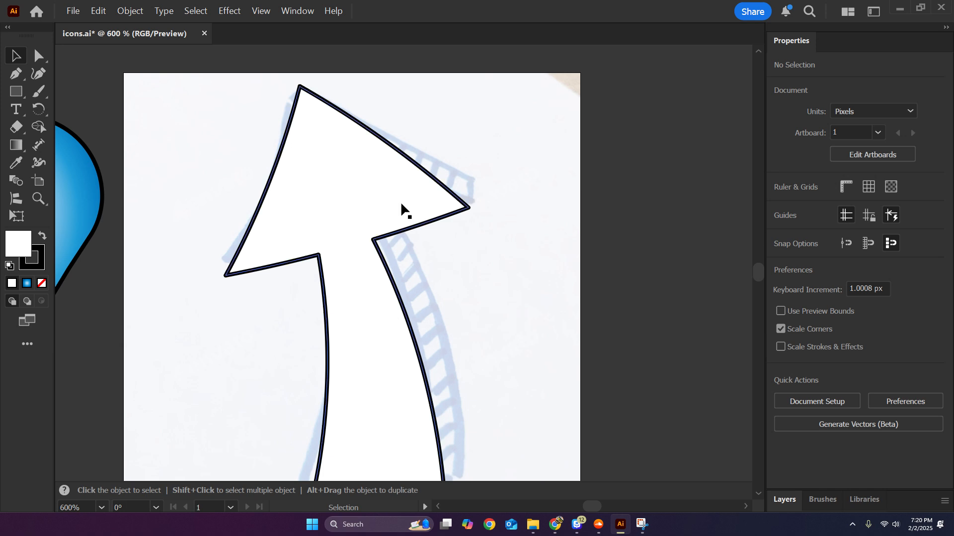
left_click_drag(401, 199, 340, 210)
left_click(411, 151)
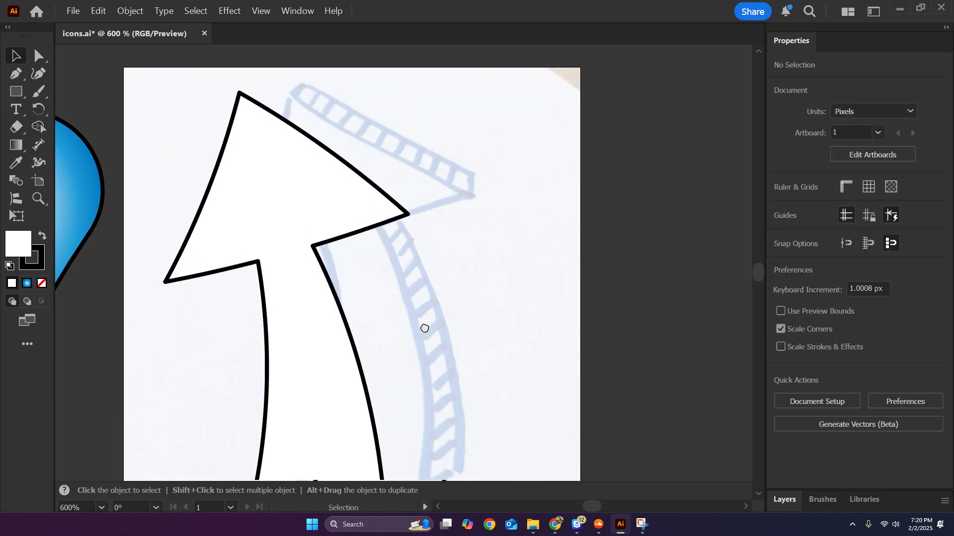
left_click_drag(424, 328, 398, 258)
left_click(360, 157)
scroll(454, 222, "up", 1)
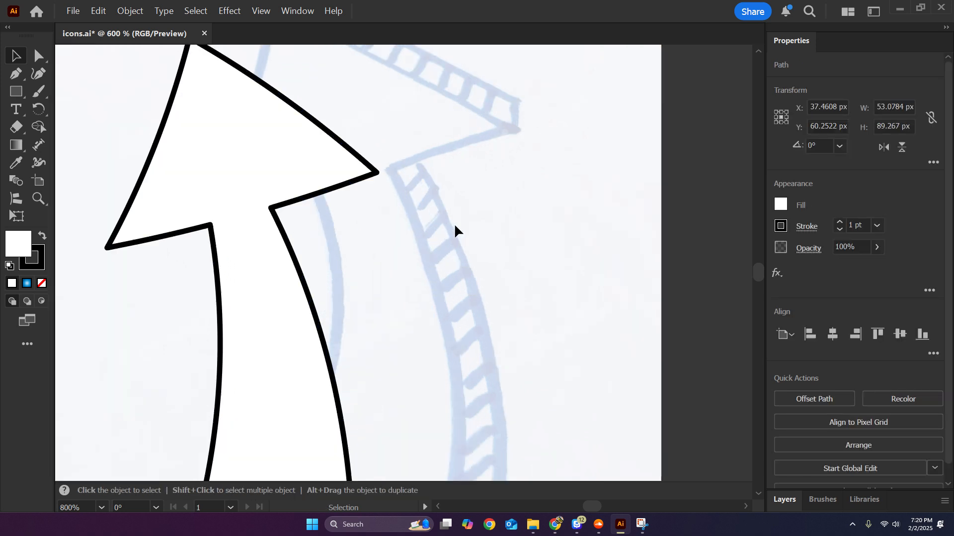
left_click_drag(463, 237, 517, 275)
scroll(541, 282, "down", 1)
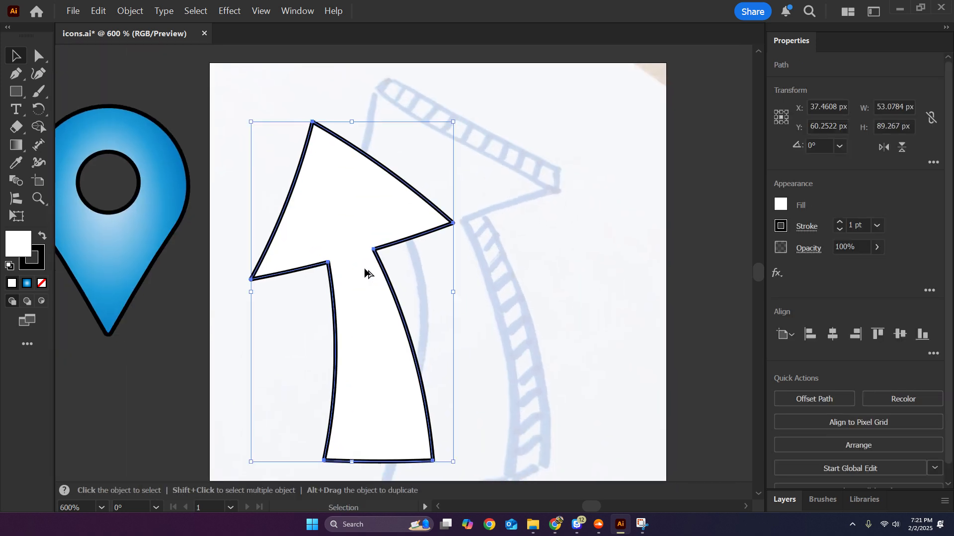
Duplicate the white arrow 6 px up and 6 px to the right, and bring the original arrow to the front.
left_click_drag(365, 282, 385, 264)
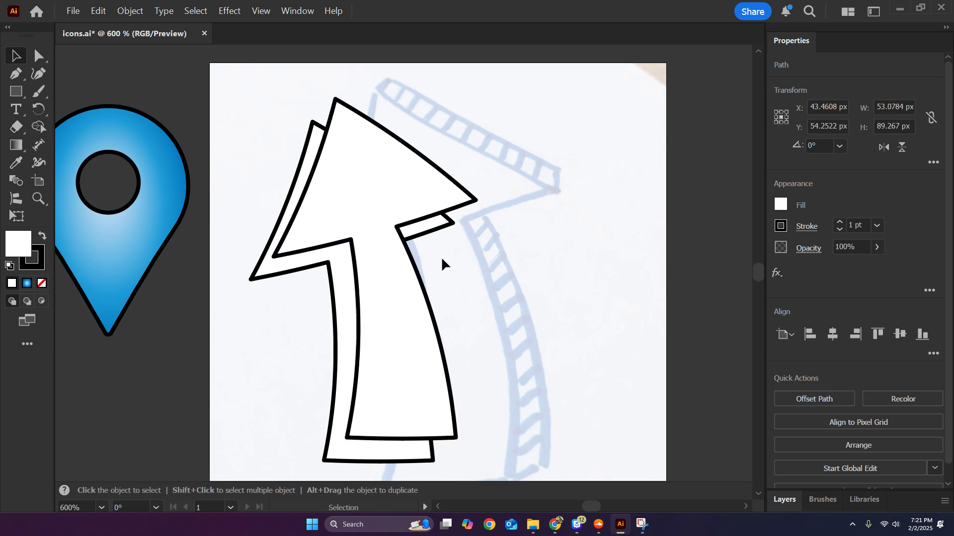
right_click(342, 267)
left_click(482, 278)
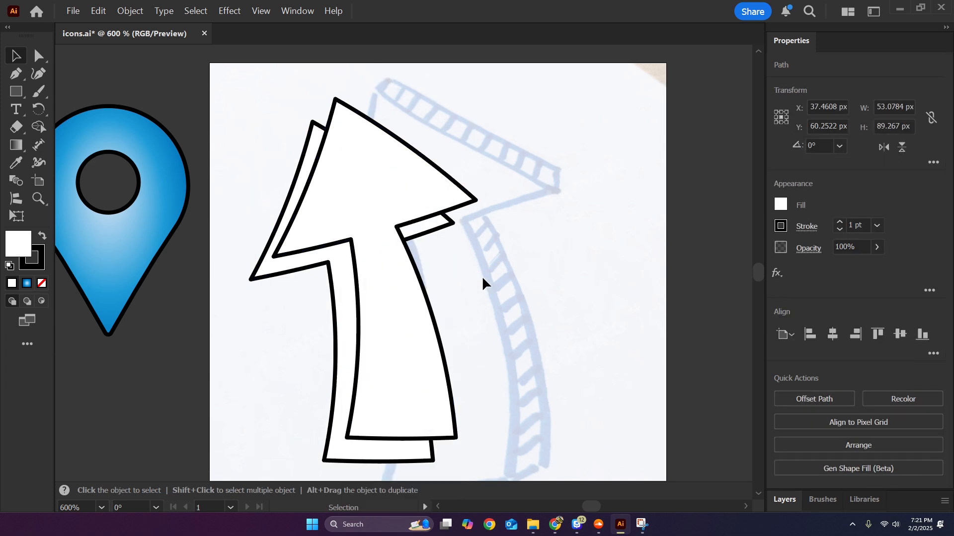
left_click(330, 272)
right_click(338, 300)
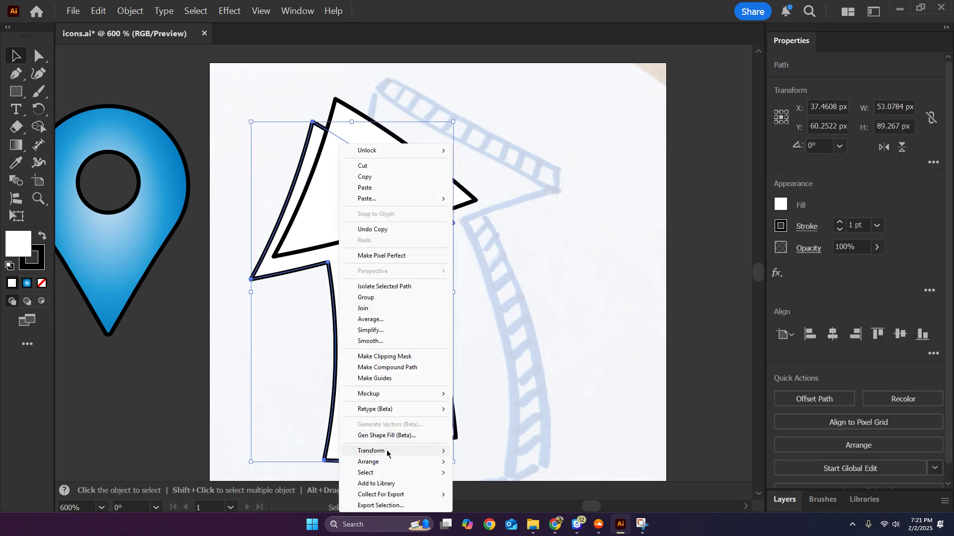
mouse_move(383, 464)
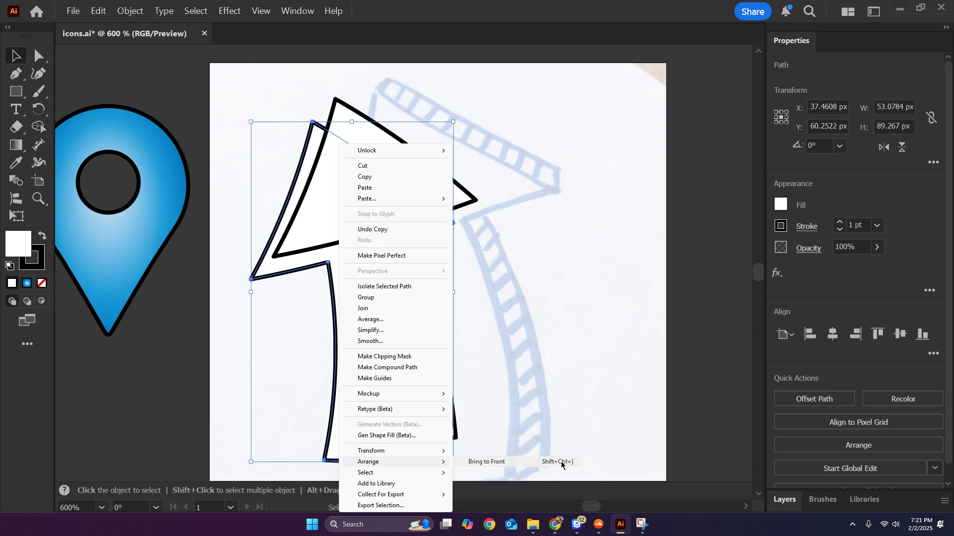
left_click(562, 462)
left_click(535, 249)
scroll(498, 214, "up", 1)
left_click_drag(504, 220, 543, 217)
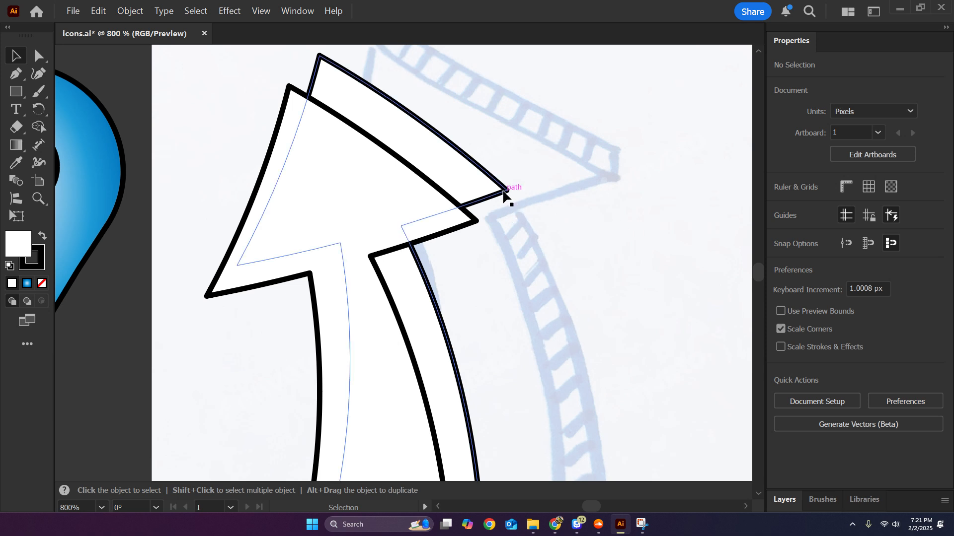
scroll(504, 194, "up", 1)
left_click_drag(504, 193, 578, 318)
left_click(356, 171)
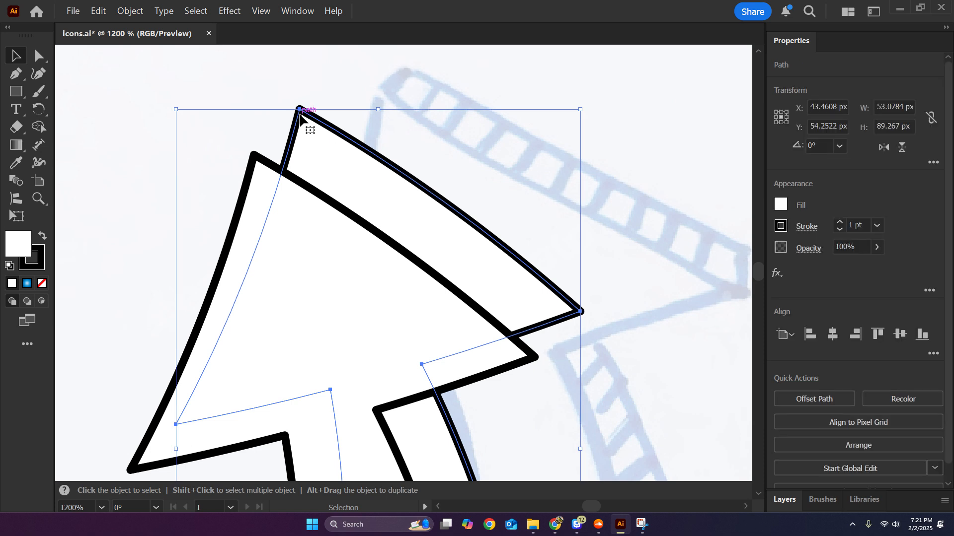
key("a")
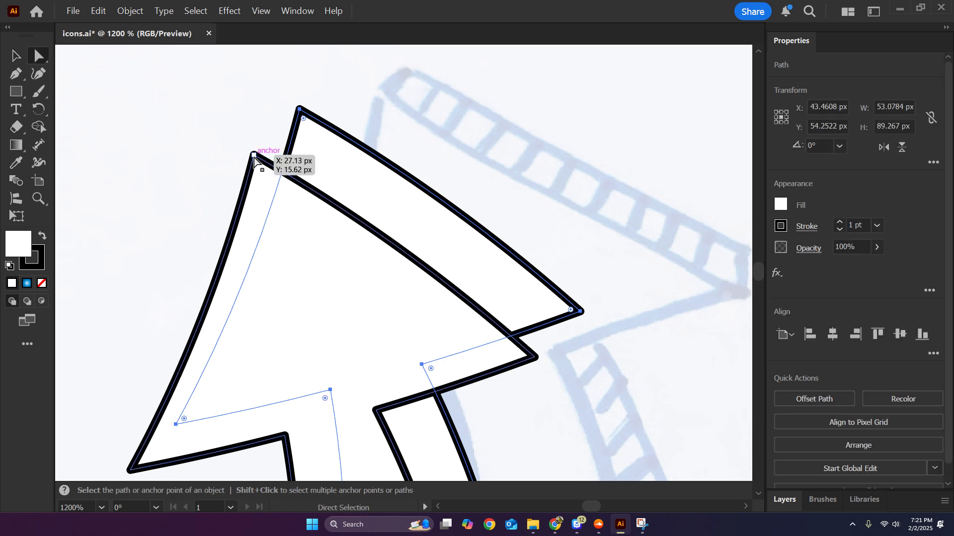
left_click(254, 154)
left_click(300, 111, "shift")
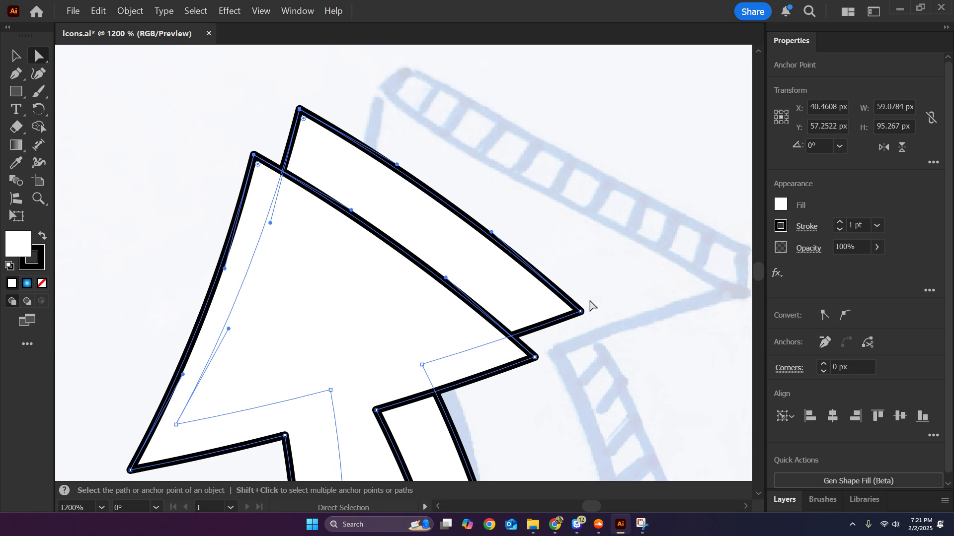
left_click(176, 425)
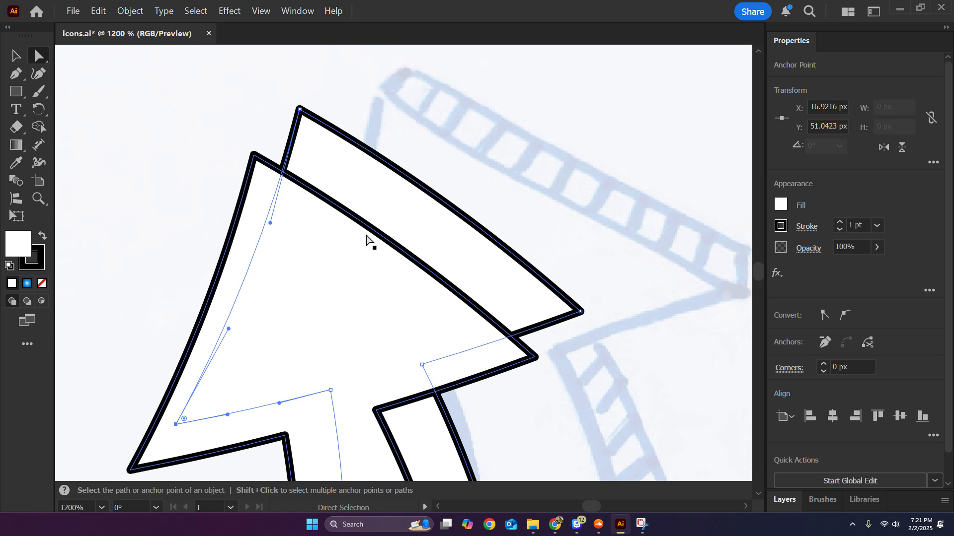
left_click(537, 123)
Copy the front arrow in place directly above itself and target the topmost copy.
left_click(327, 316)
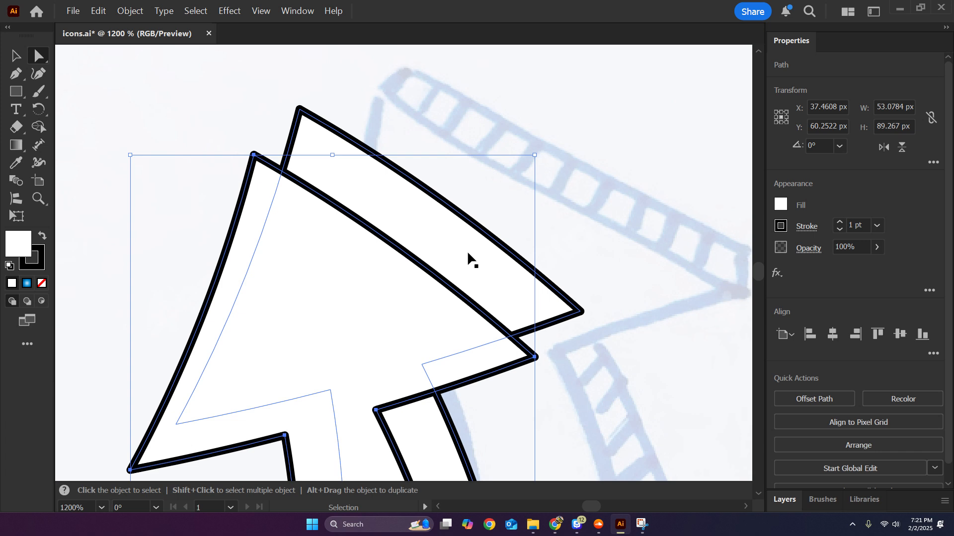
left_click(575, 149)
left_click(785, 500)
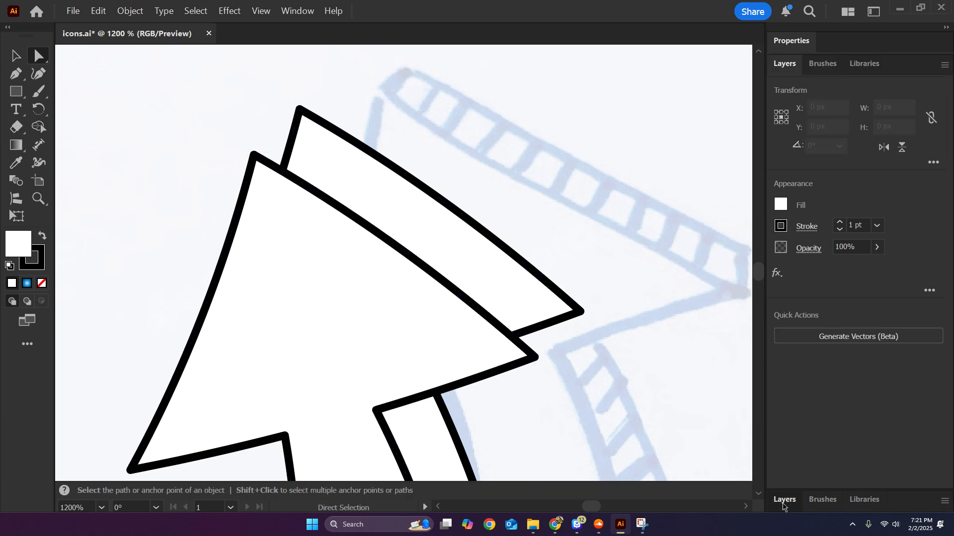
left_click(930, 146)
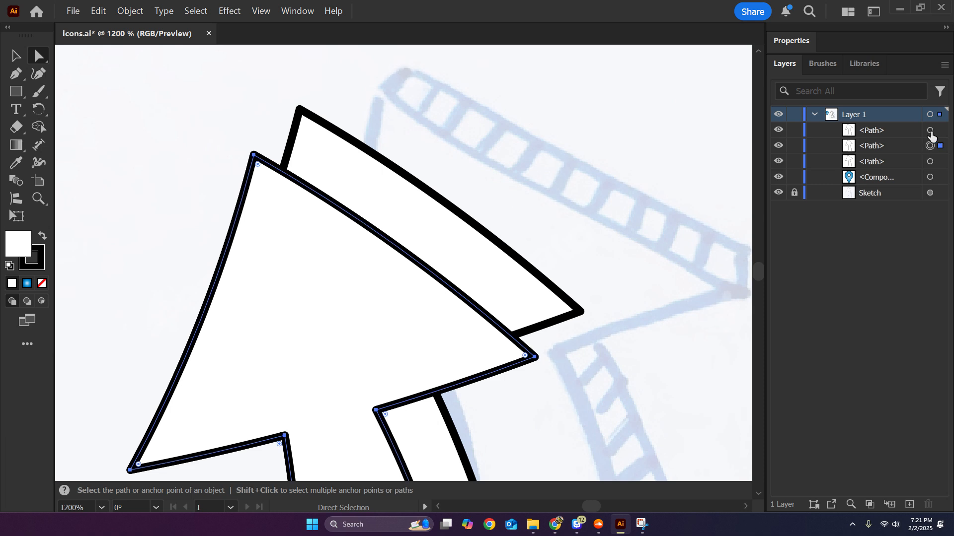
left_click(930, 131)
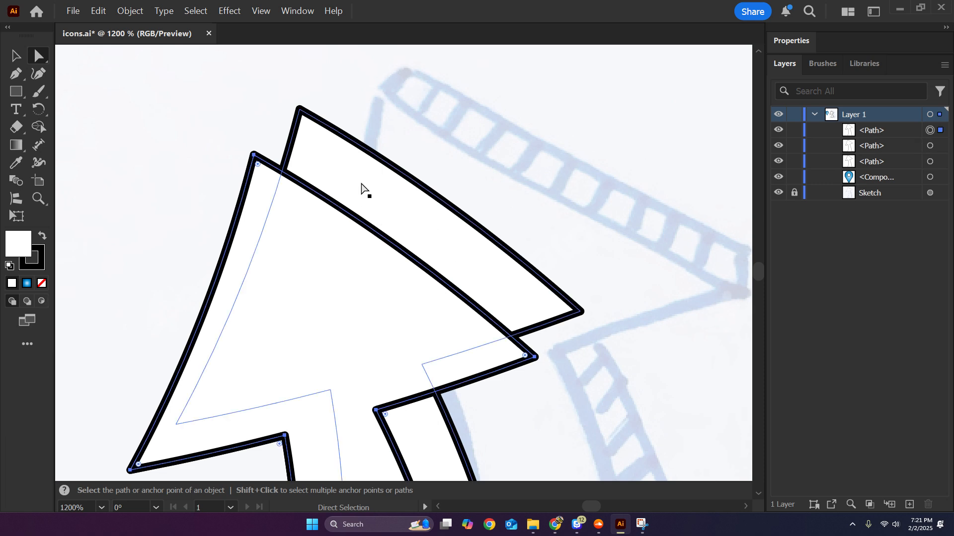
Delete the anchor point at the lower-left corner of the rear arrow's head.
left_click(238, 408)
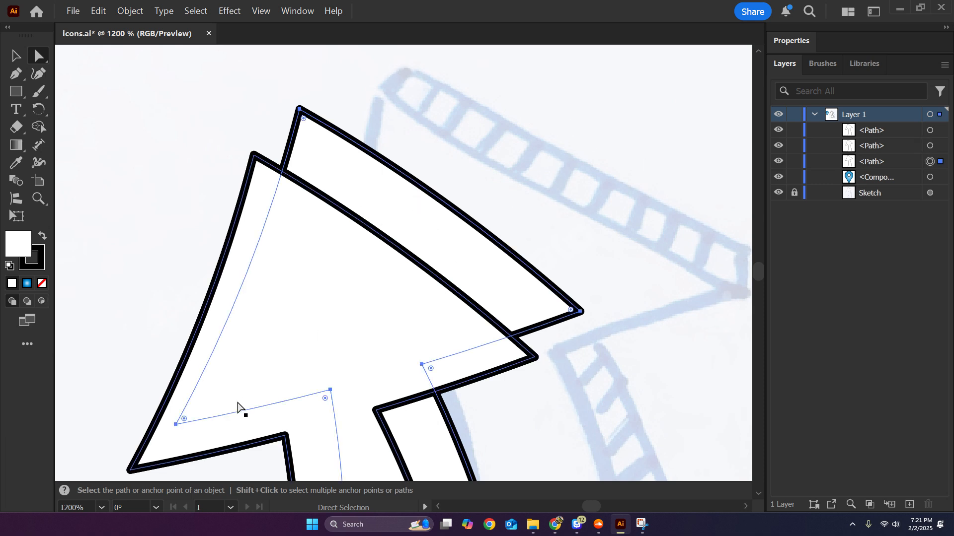
left_click(177, 426)
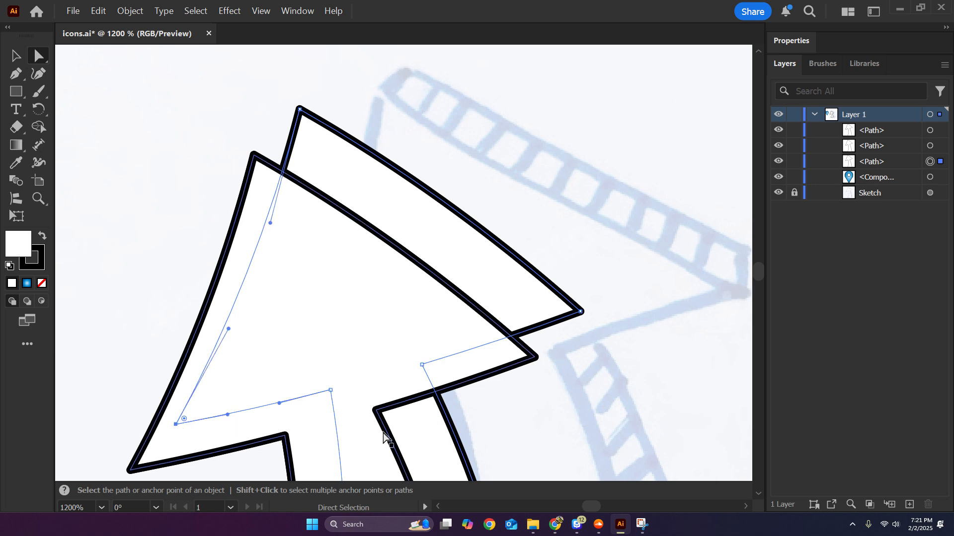
key("Delete")
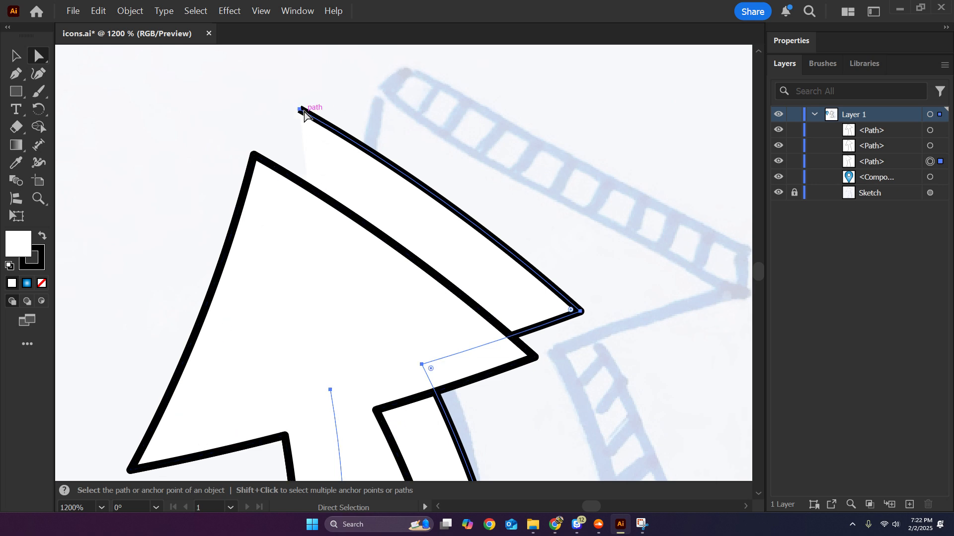
Add anchor points along the topmost arrow copy and delete the midpoint anchor on its head's upper-right edge.
left_click(265, 245)
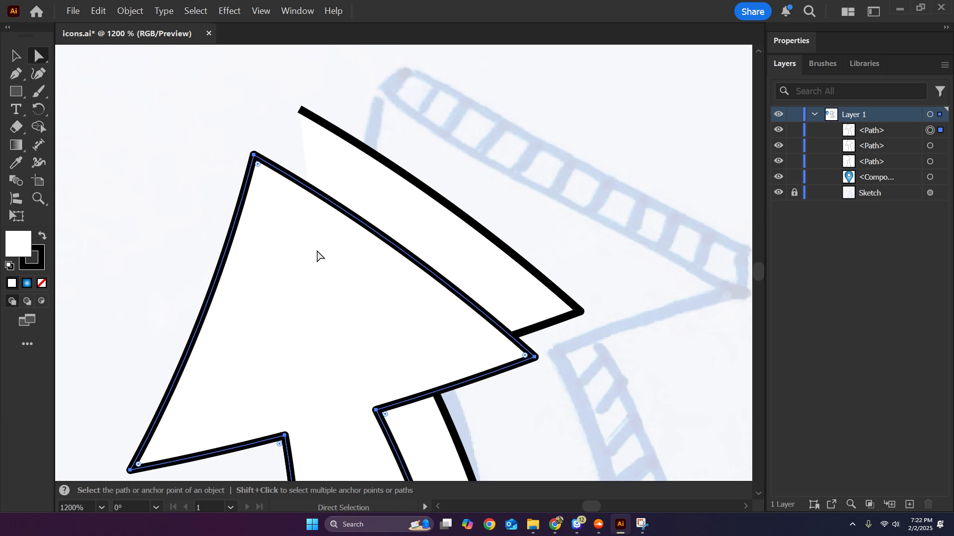
left_click(139, 20)
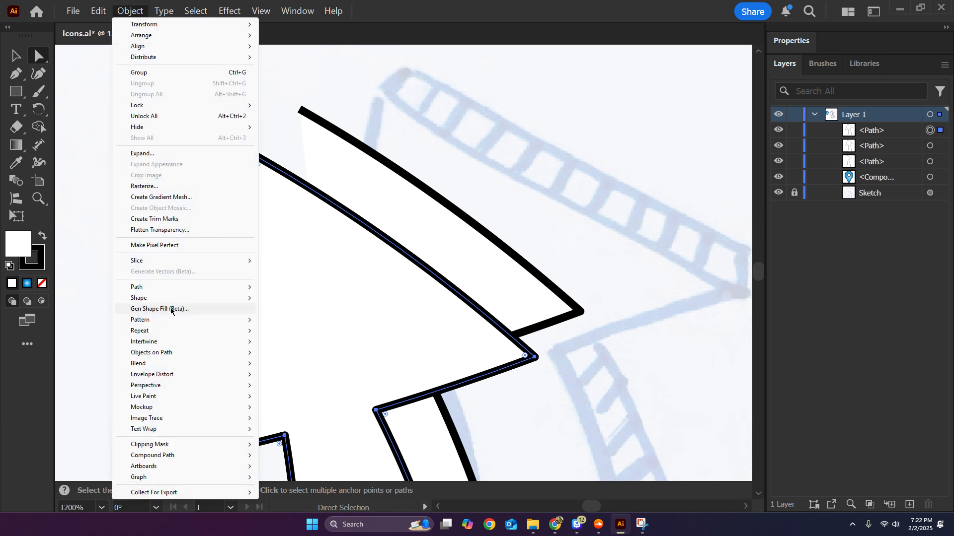
mouse_move(188, 288)
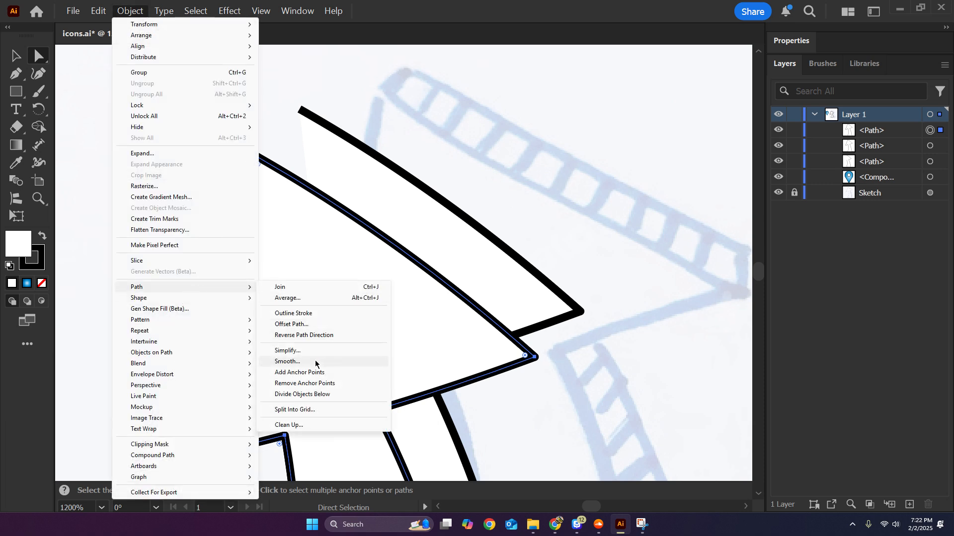
left_click(302, 372)
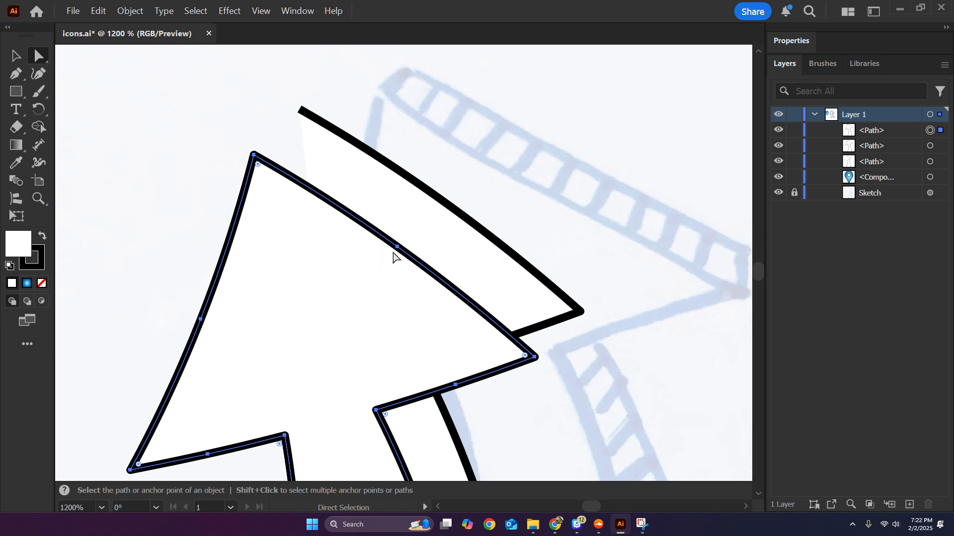
left_click(470, 294)
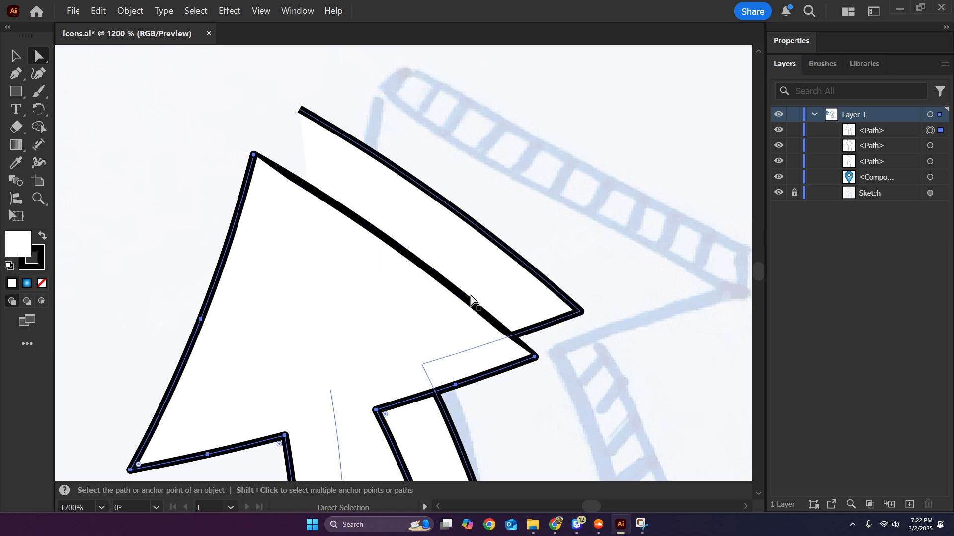
left_click(470, 296, "shift")
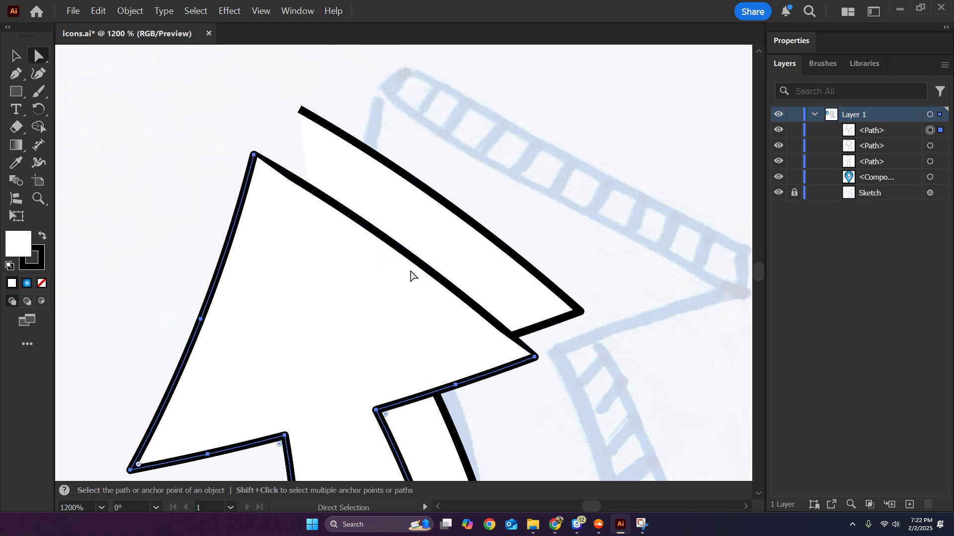
Hide the intact front arrow and connect the tip end points of the two open arrow paths.
left_click(930, 145)
left_click(779, 145)
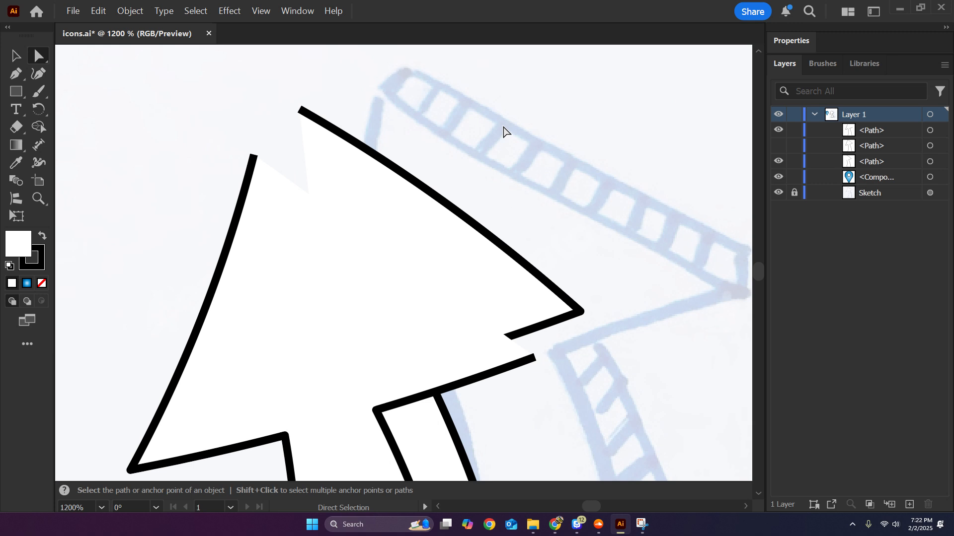
left_click(325, 295)
left_click(389, 216, "shift")
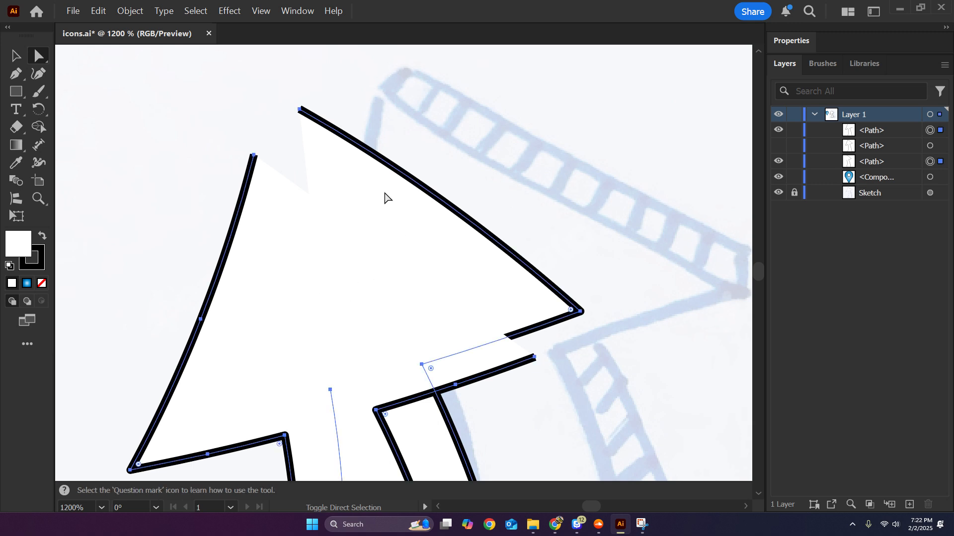
left_click(300, 110)
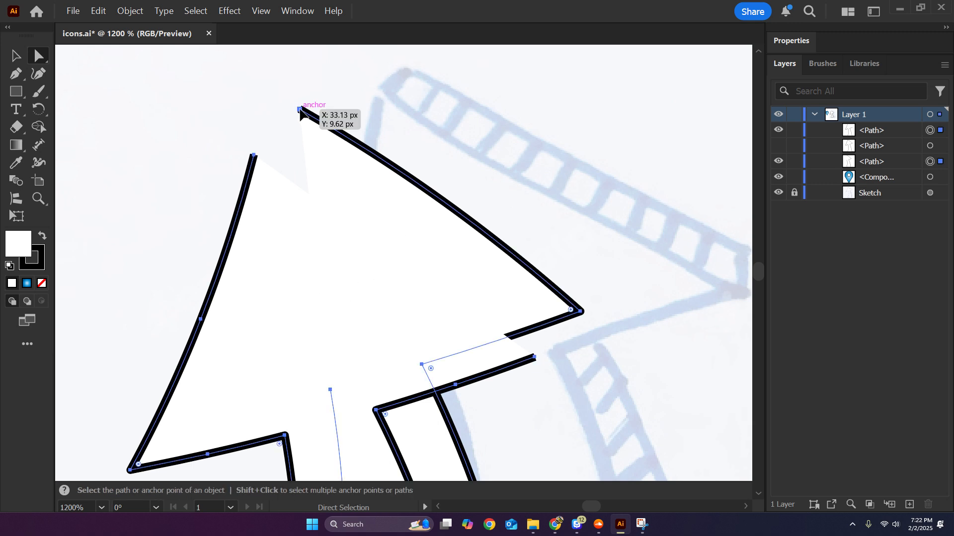
left_click(254, 157, "shift")
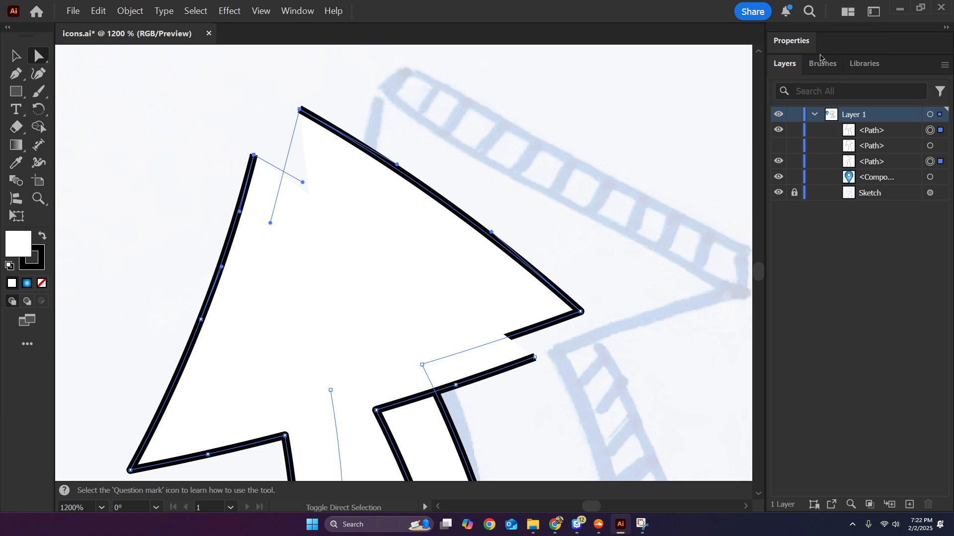
left_click(792, 44)
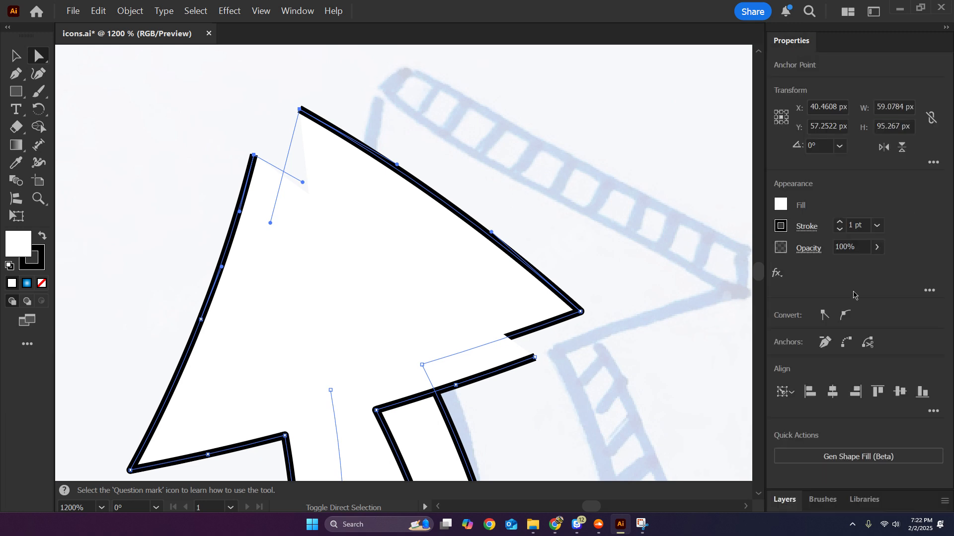
left_click(847, 343)
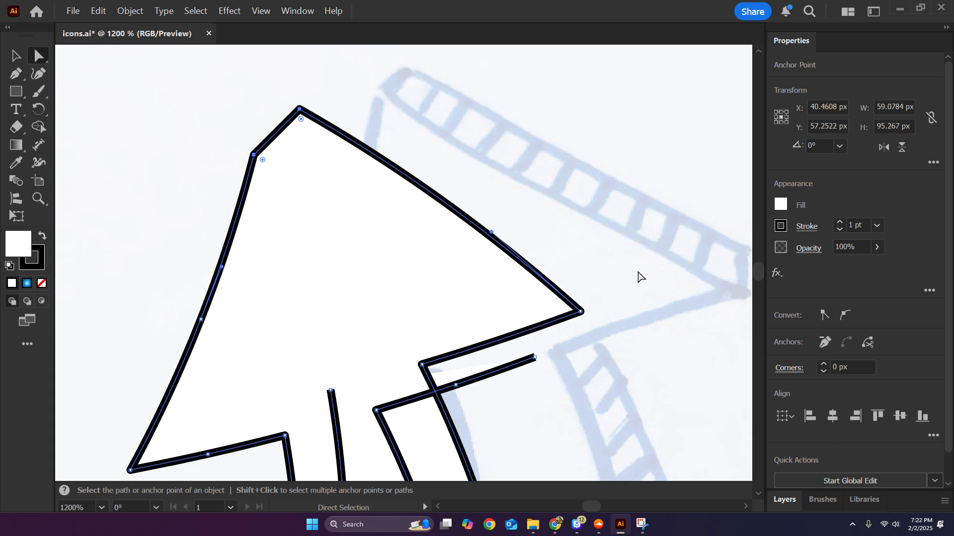
Show the intact front arrow again and move it above the joined path in the layer order.
scroll(594, 422, "down", 2)
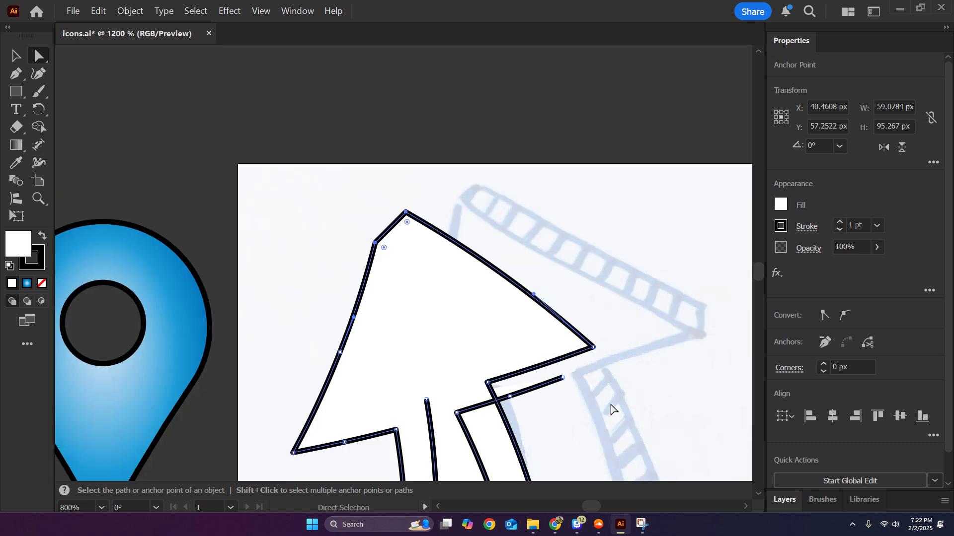
left_click(785, 500)
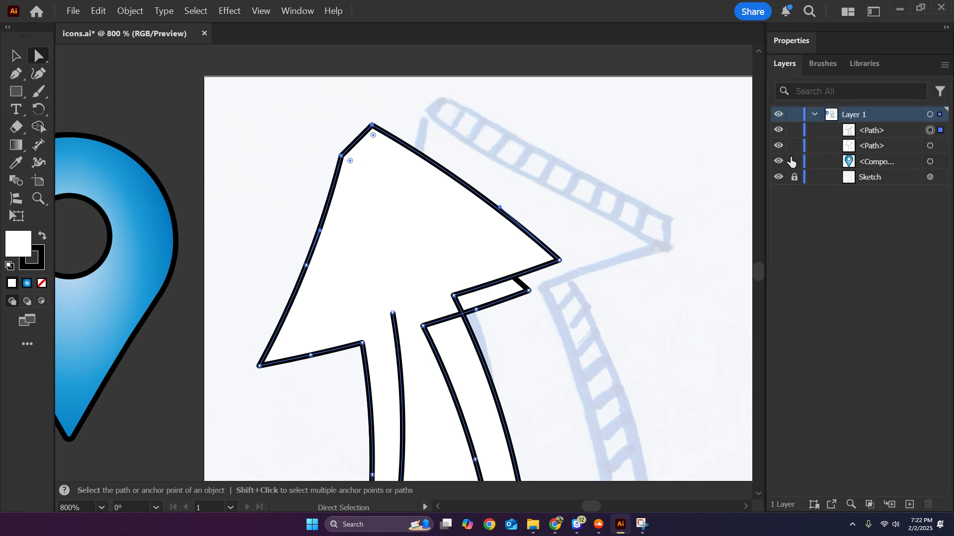
left_click(778, 145)
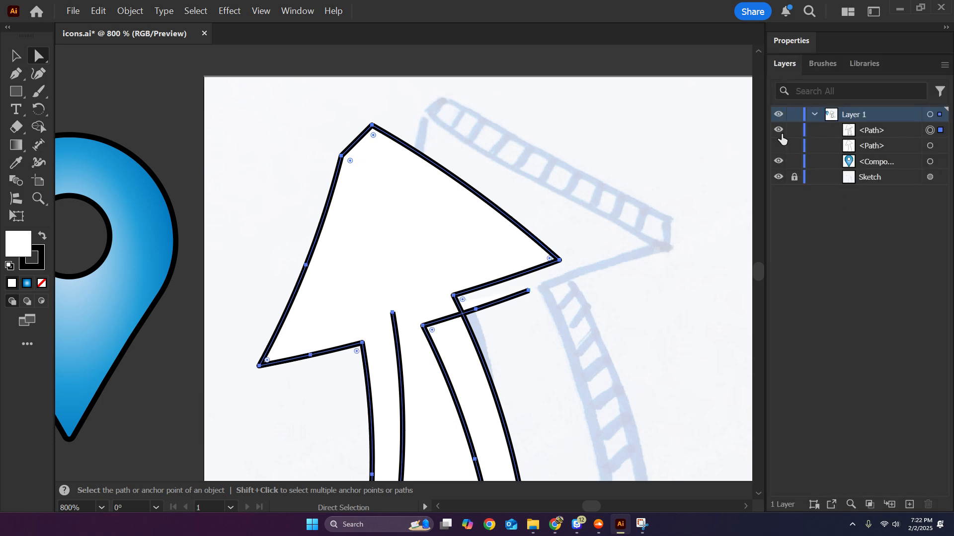
left_click(778, 145)
left_click_drag(884, 154, 883, 130)
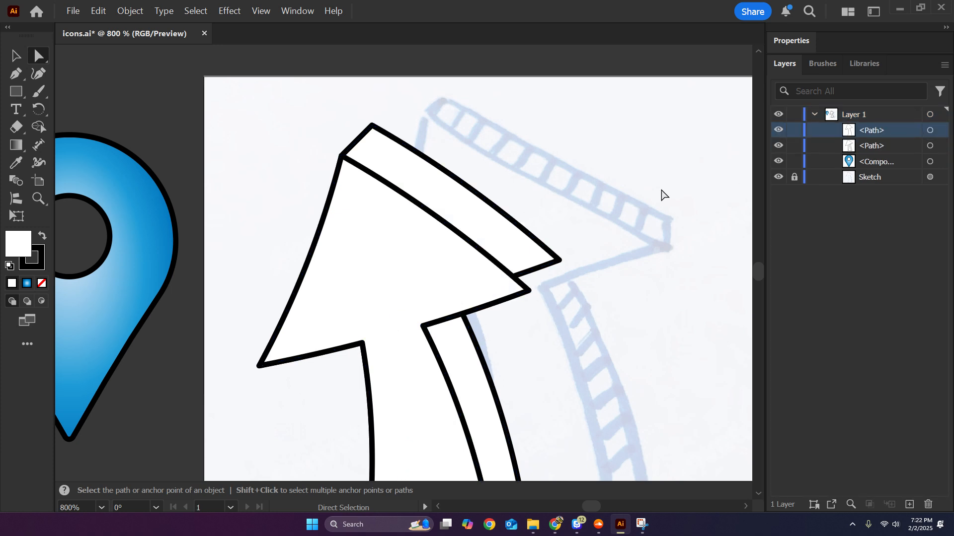
Examine the layered arrow's tip, head corners, shaft and base against the sketched arrow.
left_click_drag(635, 400, 594, 326)
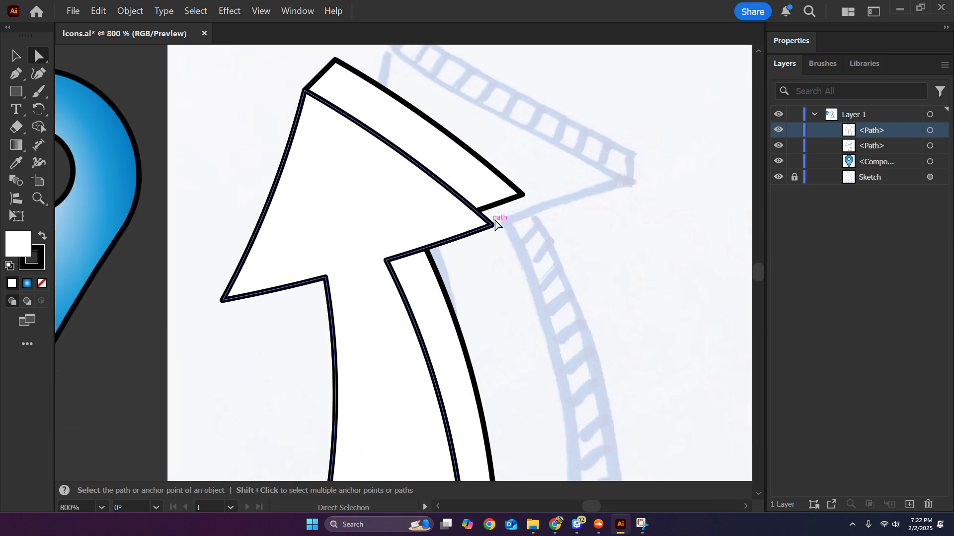
scroll(546, 337, "down", 1)
left_click_drag(541, 298, 531, 262)
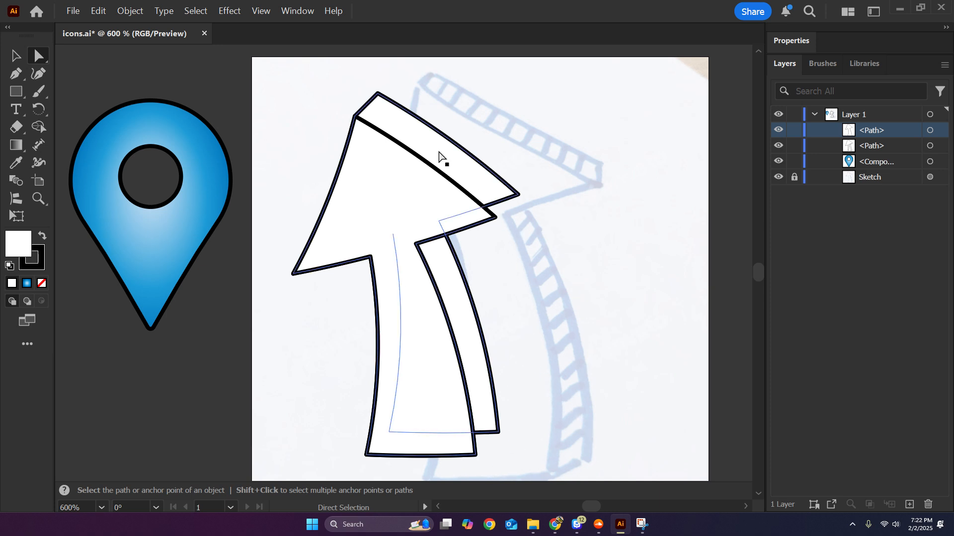
scroll(546, 313, "down", 1)
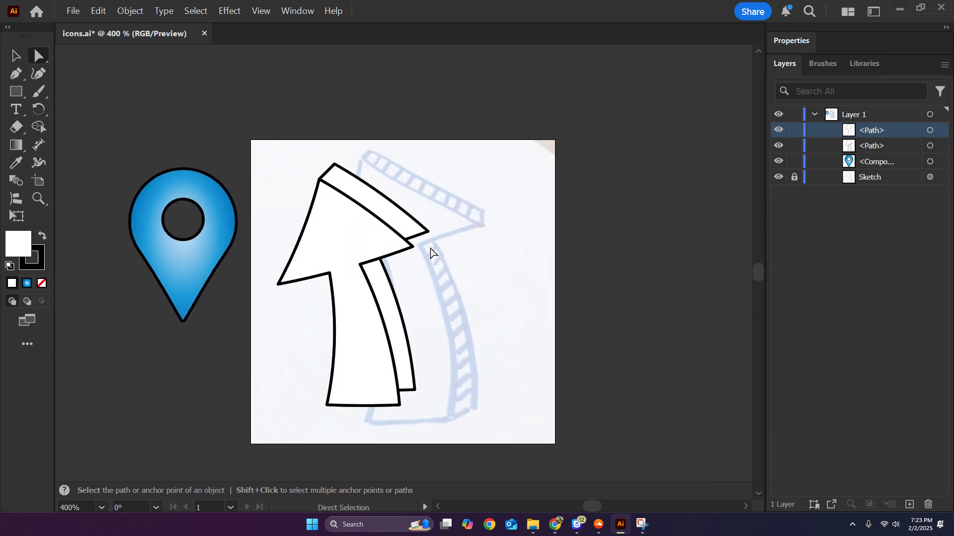
scroll(424, 311, "up", 1)
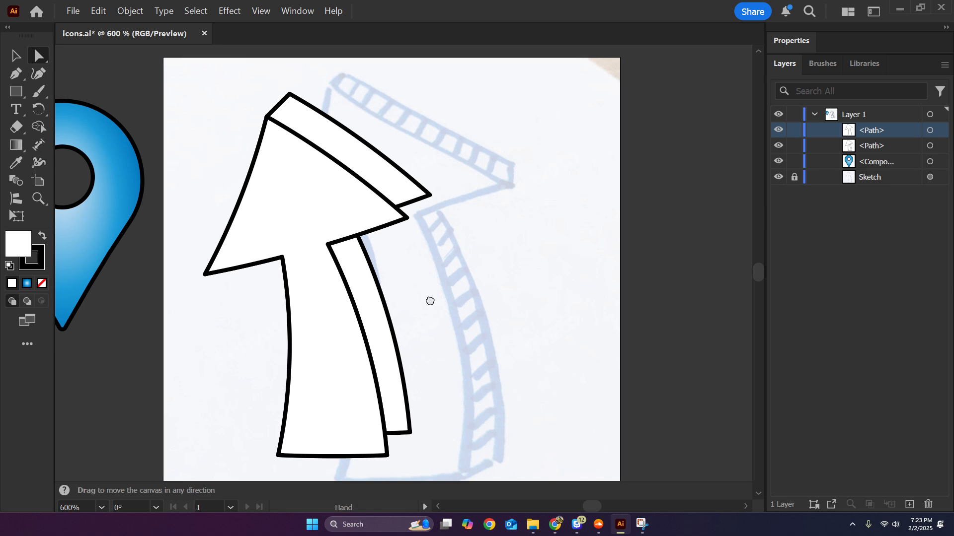
left_click_drag(427, 300, 496, 300)
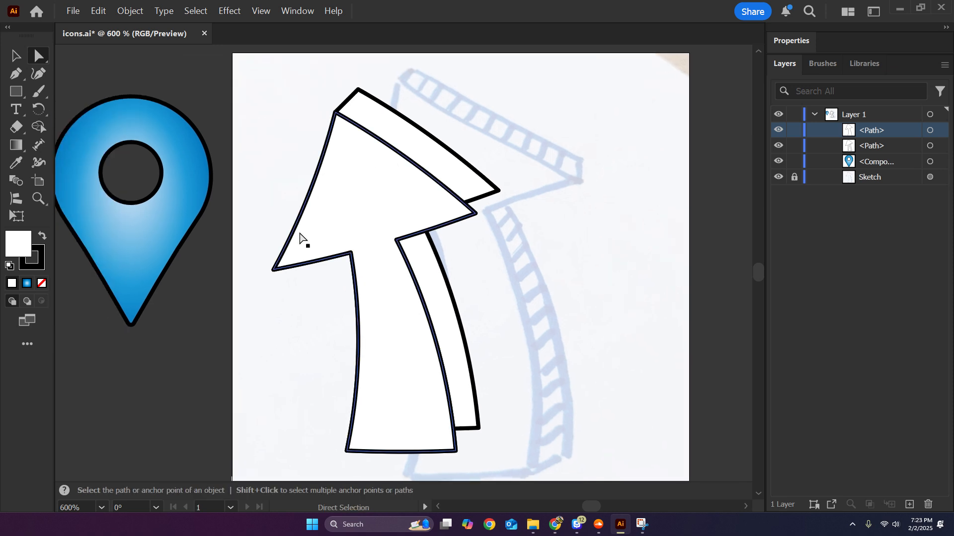
scroll(314, 304, "up", 1)
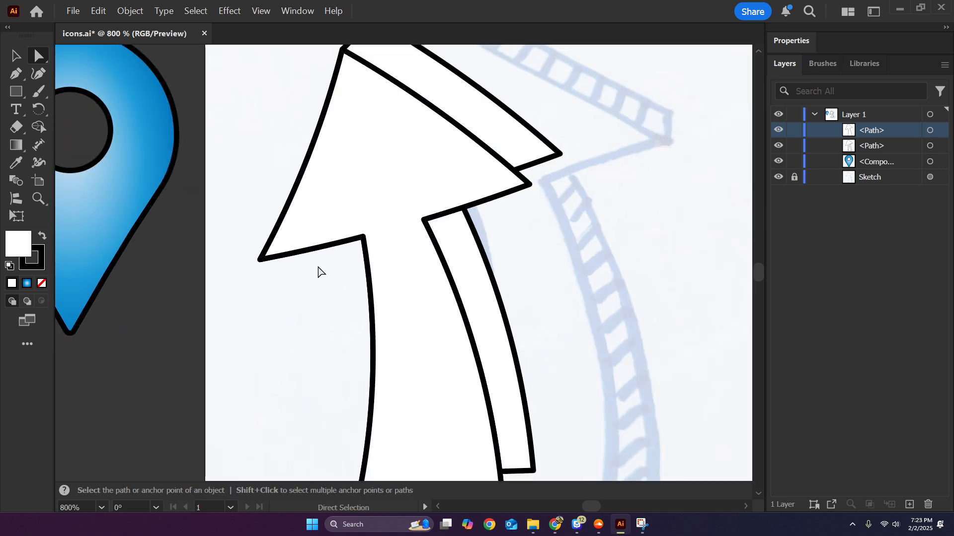
left_click_drag(409, 376, 338, 292)
scroll(348, 248, "down", 1)
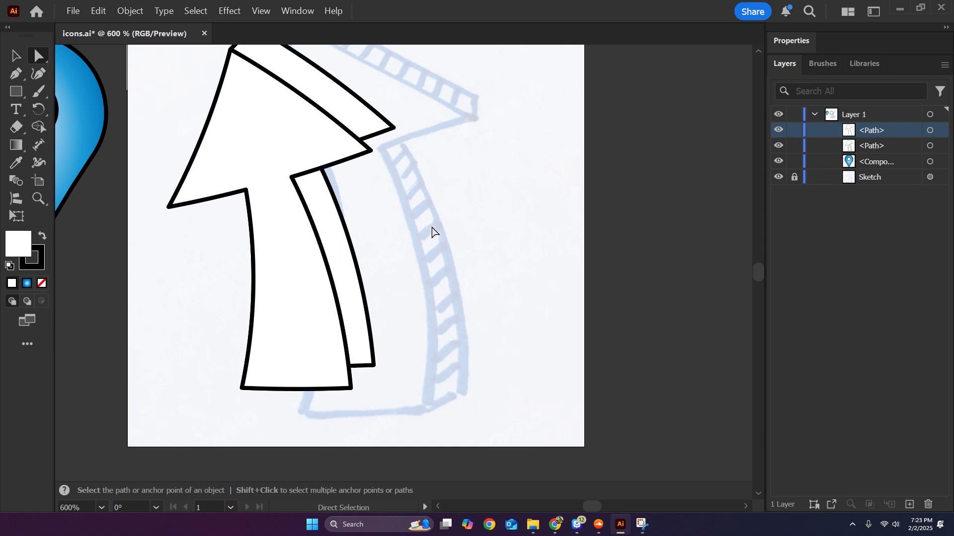
left_click_drag(431, 227, 509, 270)
scroll(330, 240, "down", 1)
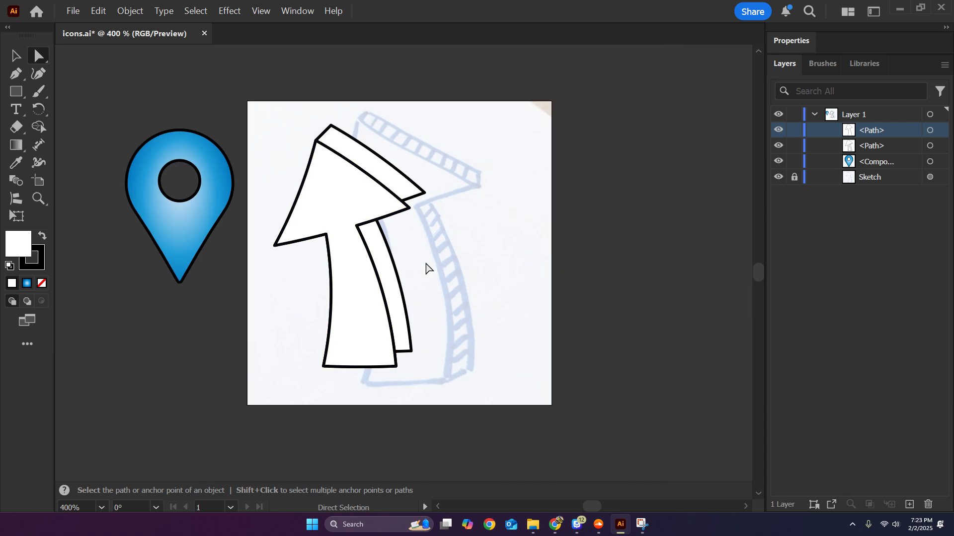